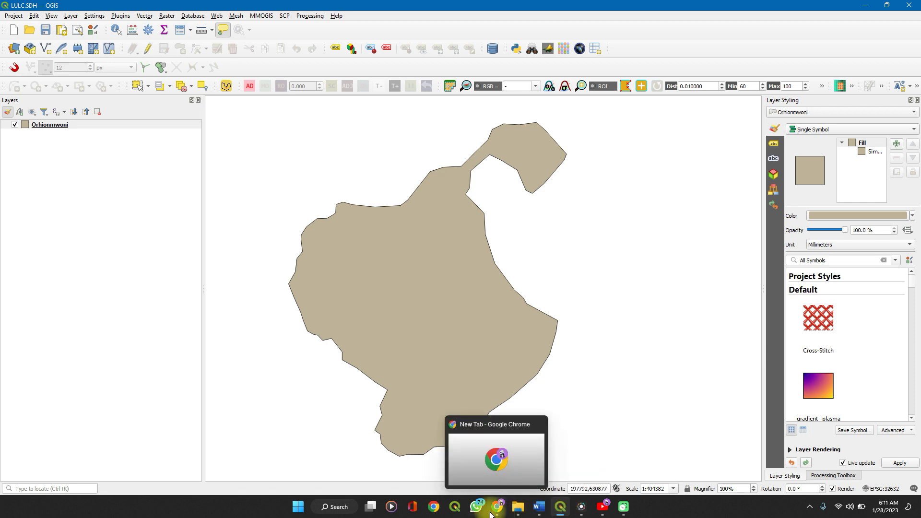
Switch to Chrome and open the USGS EarthExplorer site in a maximized window through a Google search for "usgs earth explorer"
left_click(496, 508)
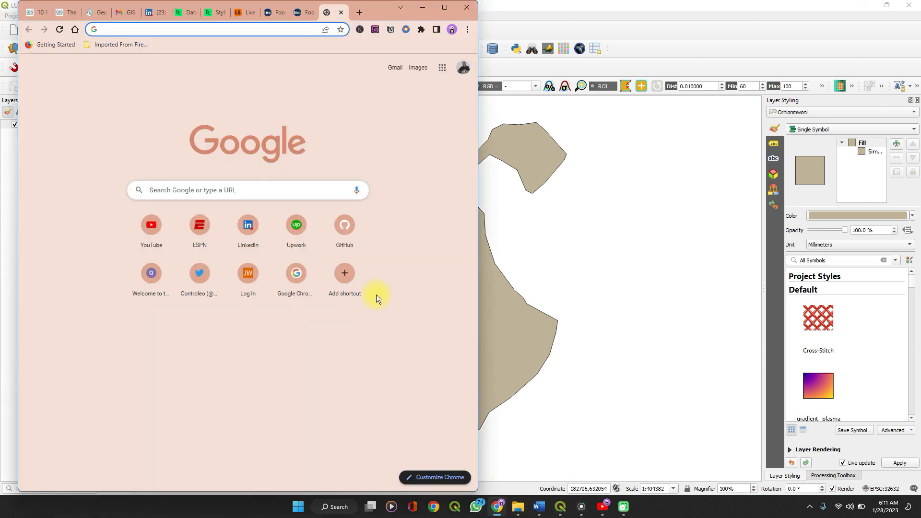
type("u")
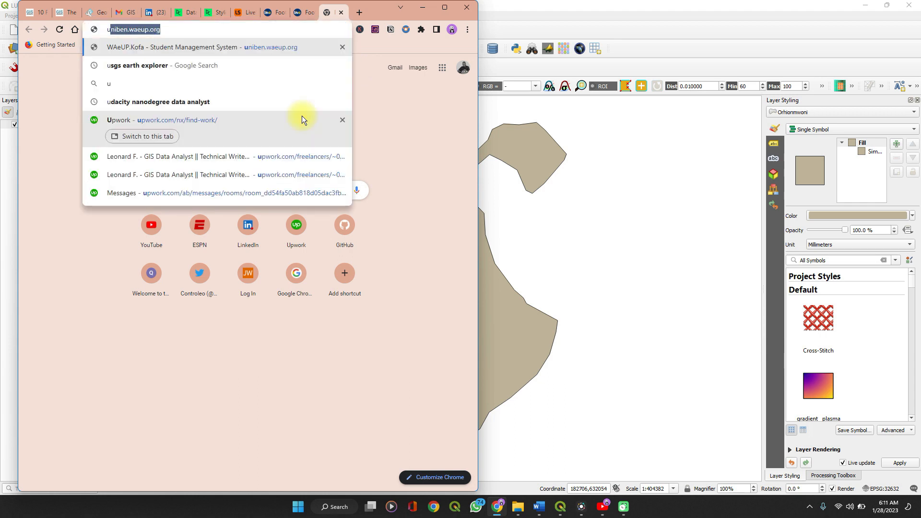
key("Down")
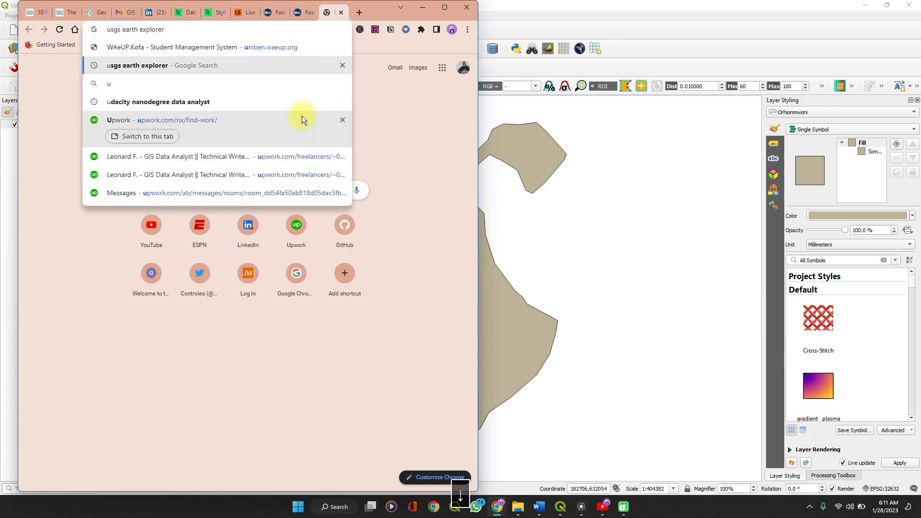
key("Return")
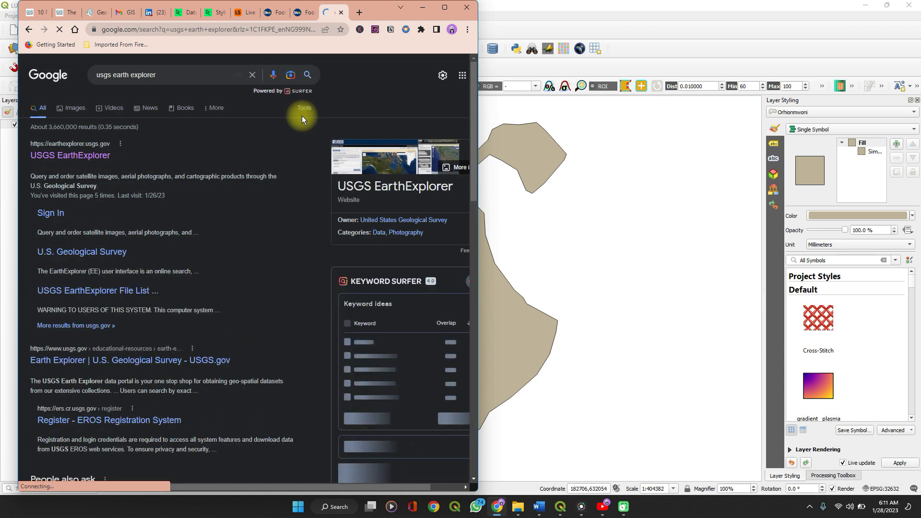
left_click(85, 160)
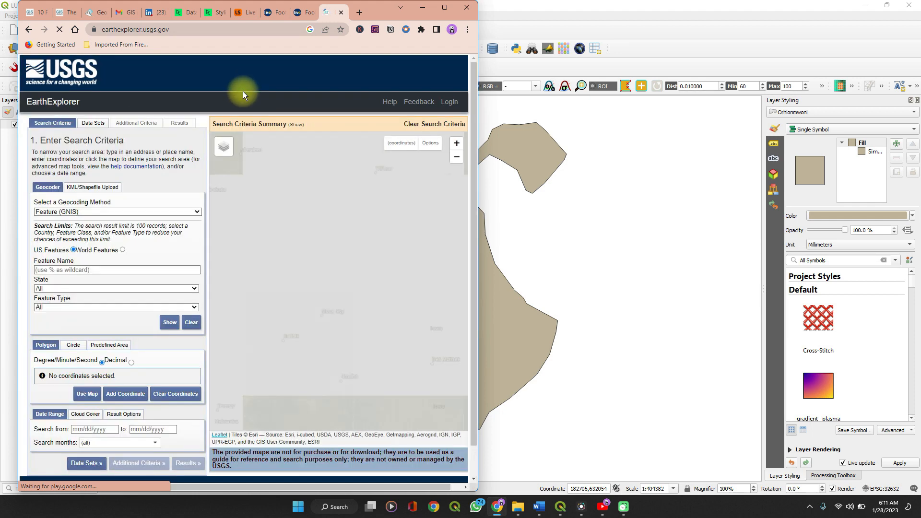
left_click(444, 9)
Define a search area by placing six polygon points on the map around Columbia and Jefferson City, Missouri
left_click_drag(417, 148, 272, 252)
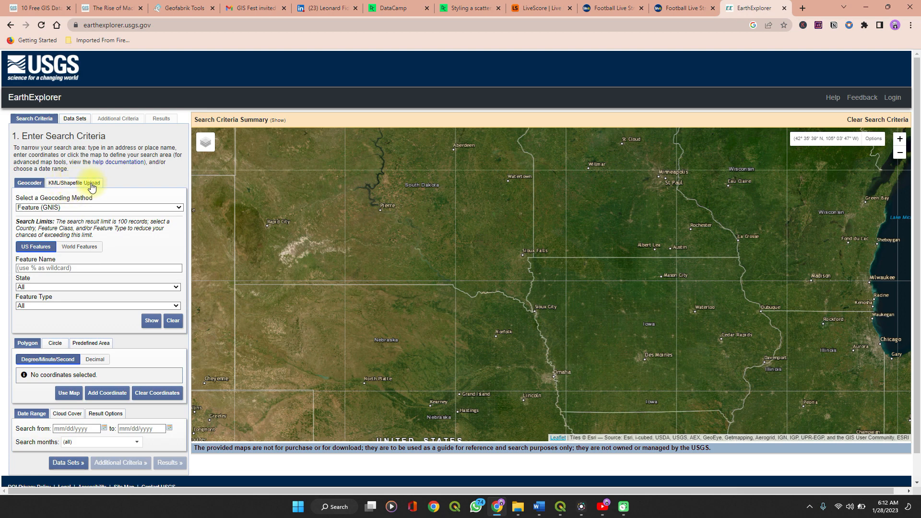
scroll(332, 296, "down", 1)
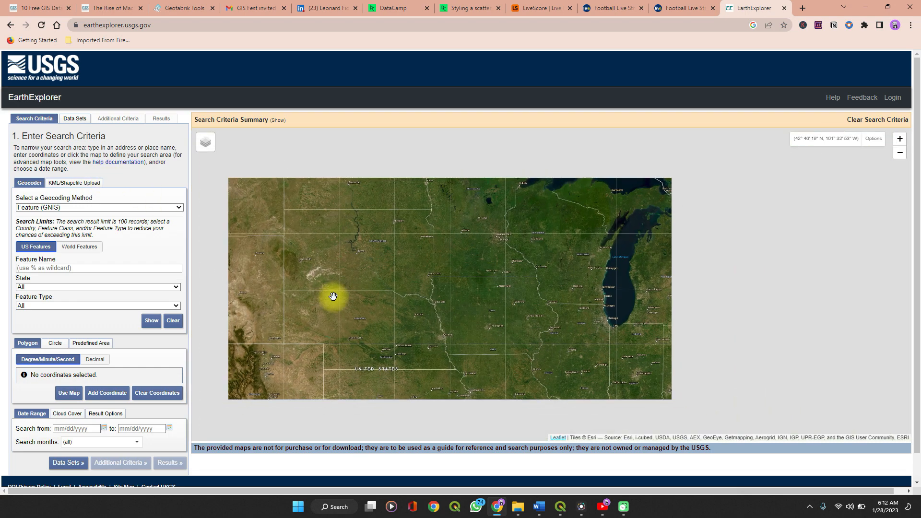
scroll(332, 296, "down", 2)
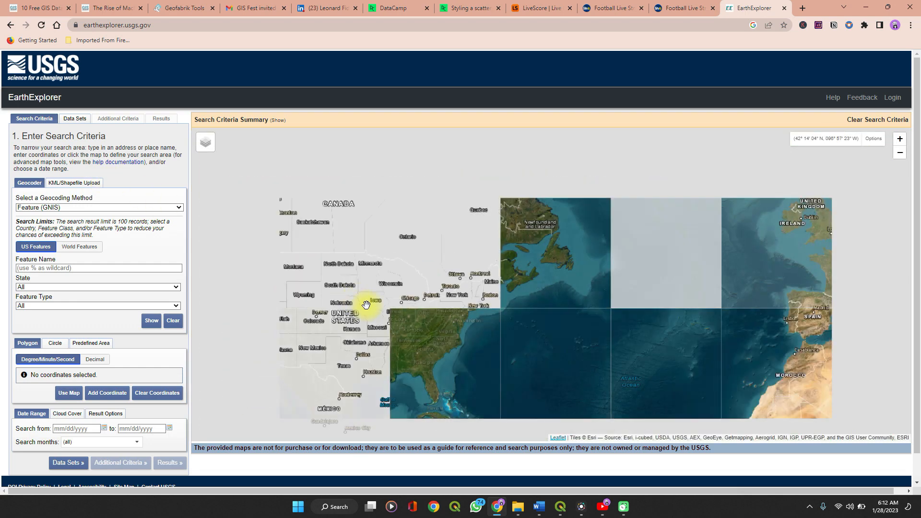
scroll(381, 321, "up", 2)
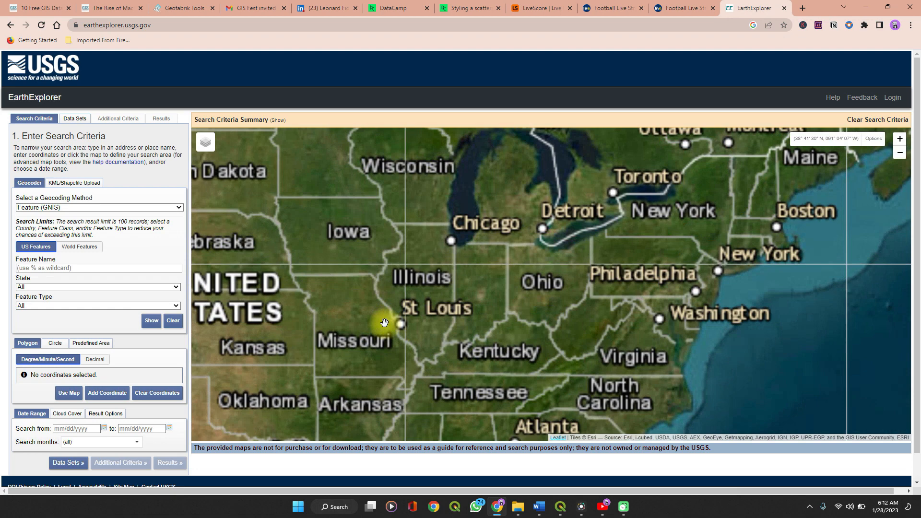
scroll(384, 322, "up", 2)
left_click(303, 273)
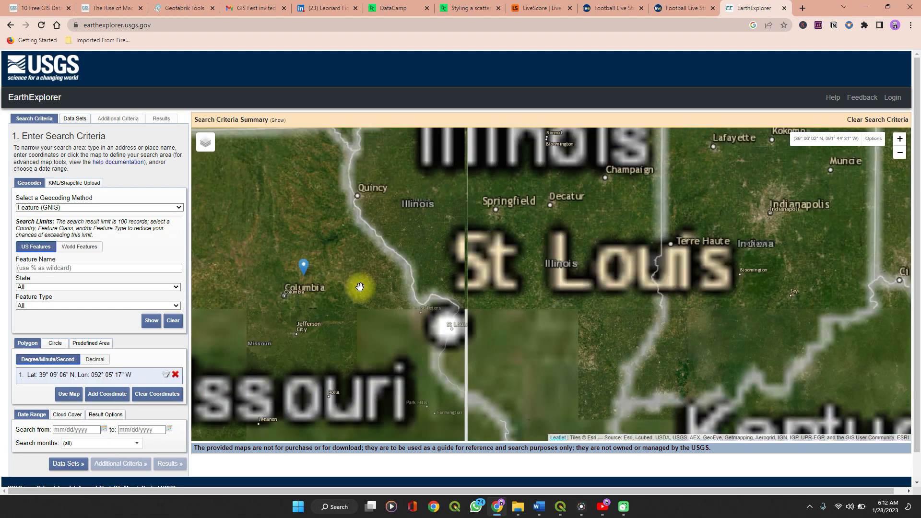
left_click(377, 289)
left_click(347, 329)
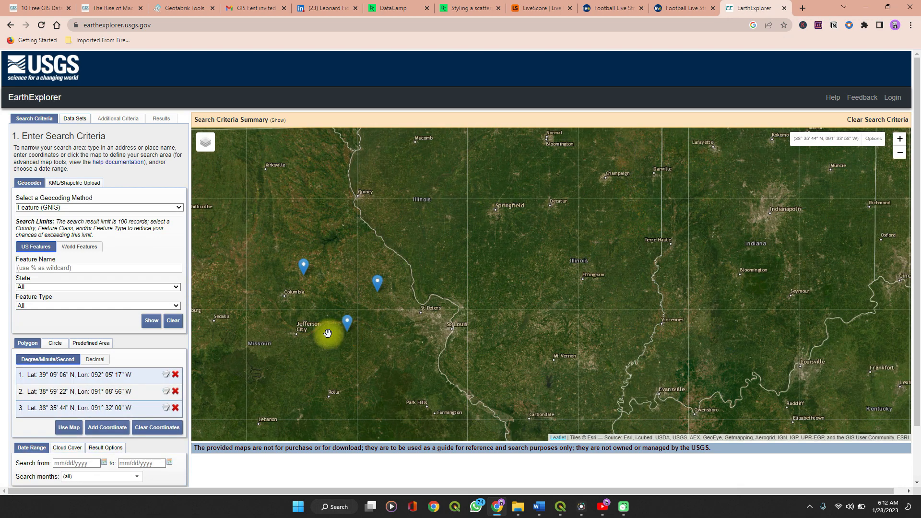
left_click(279, 330)
left_click(257, 297)
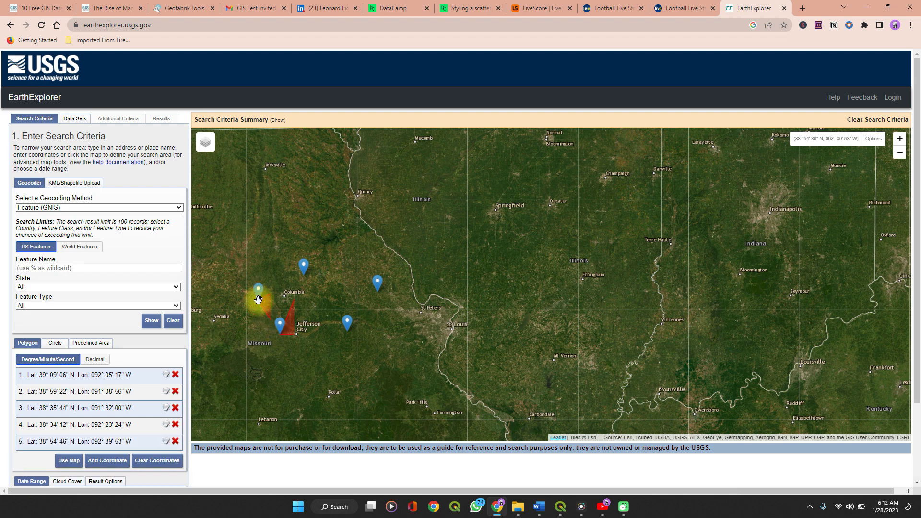
left_click(254, 238)
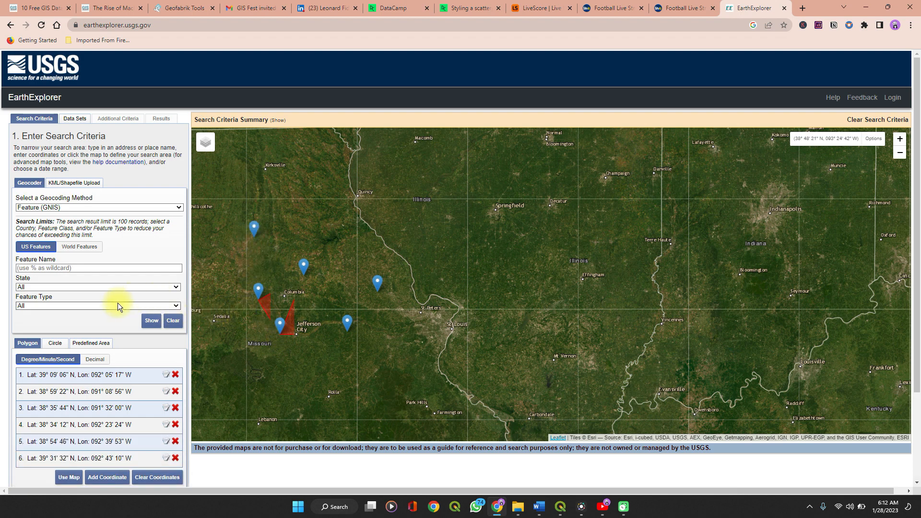
Limit the search criteria's cloud cover range to 0% - 90%
scroll(117, 303, "down", 3)
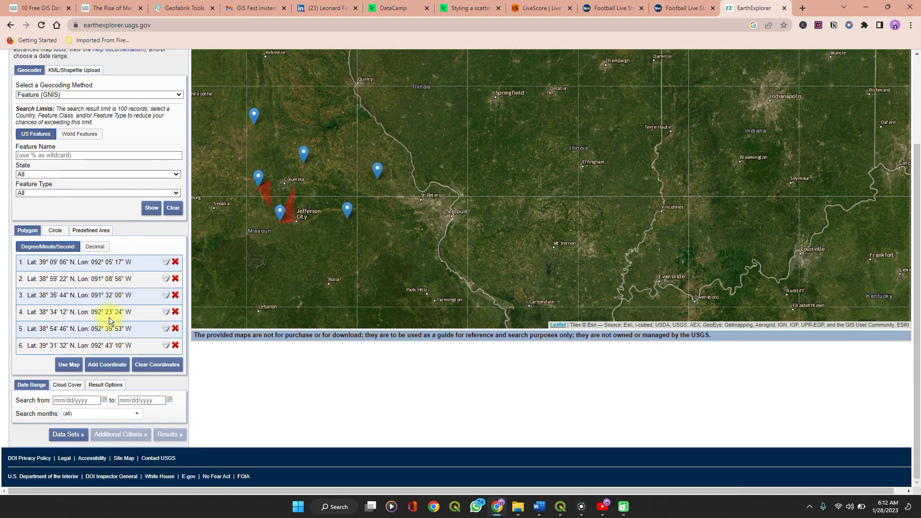
left_click(69, 389)
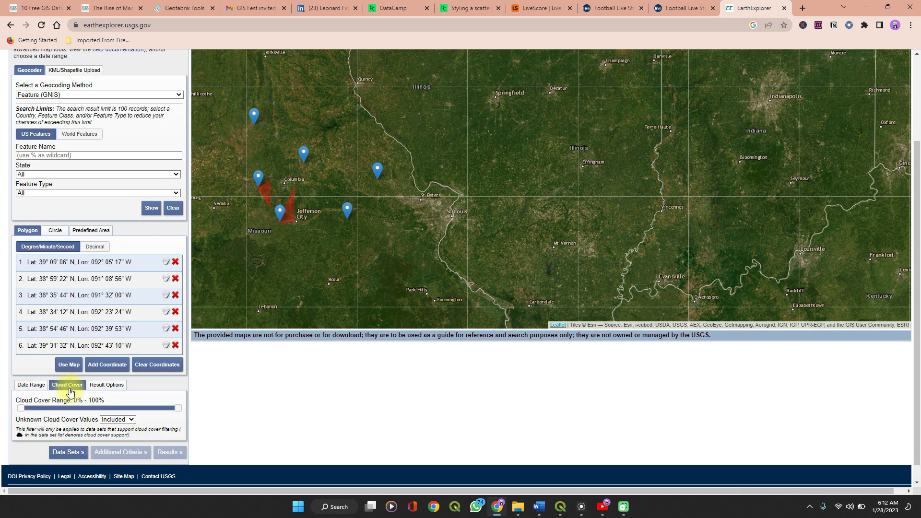
left_click(160, 407)
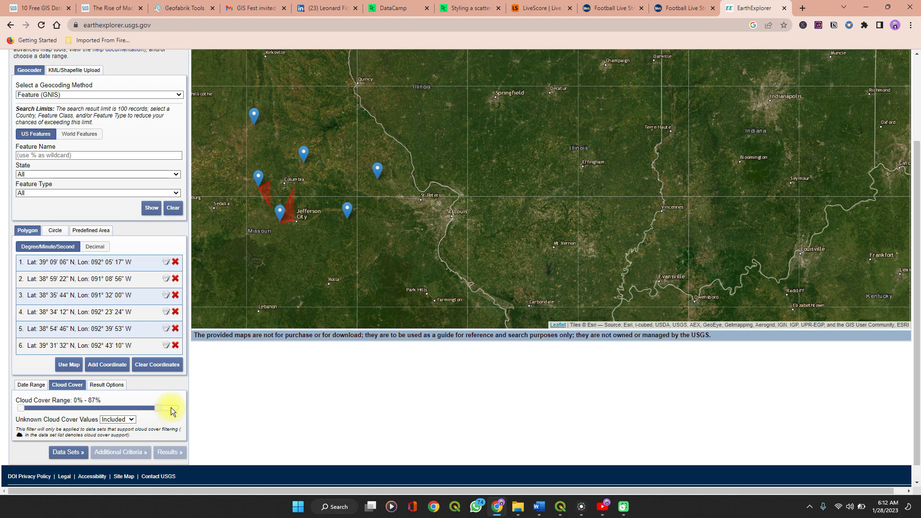
left_click(163, 410)
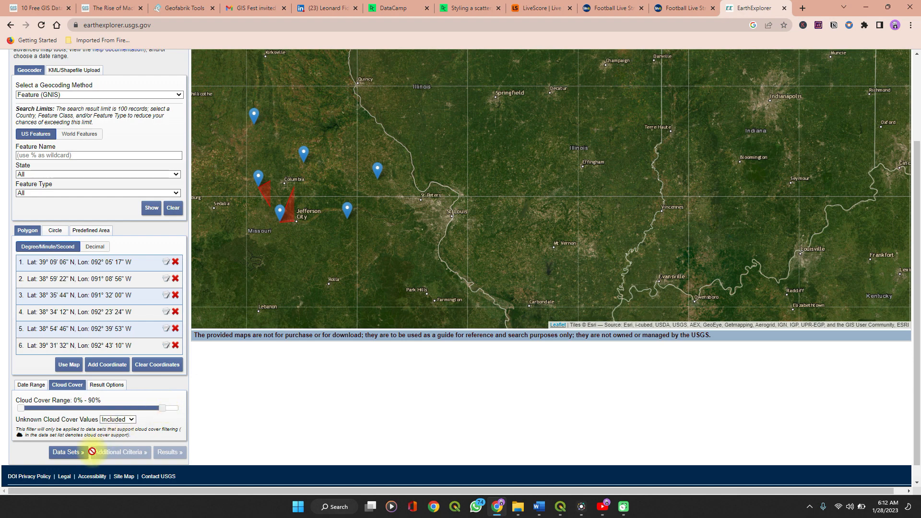
Select the Landsat 8-9 OLI/TIRS C2 L1 data set from Landsat Collection 2 Level-1
left_click(68, 453)
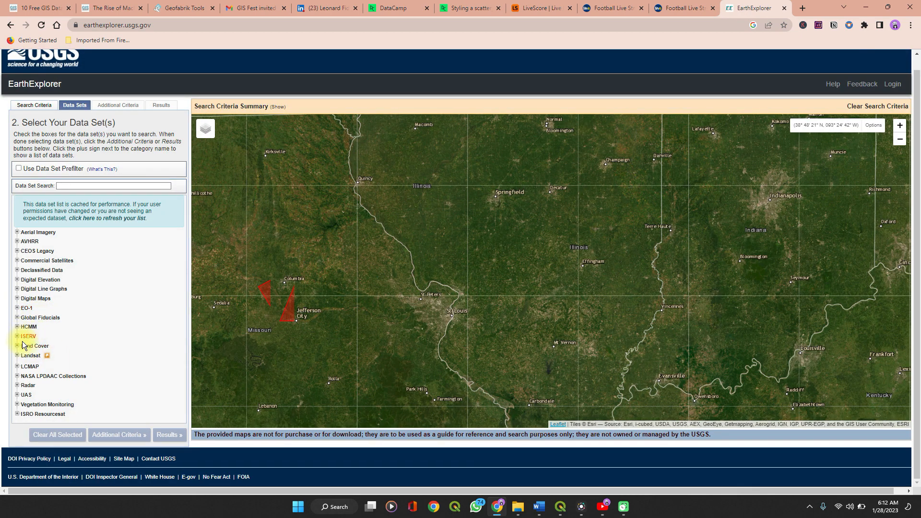
left_click(18, 357)
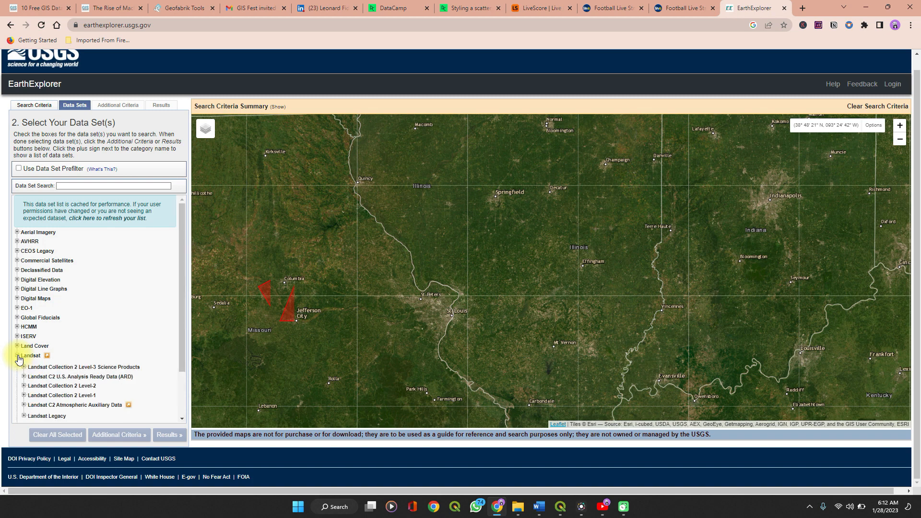
scroll(18, 358, "down", 1)
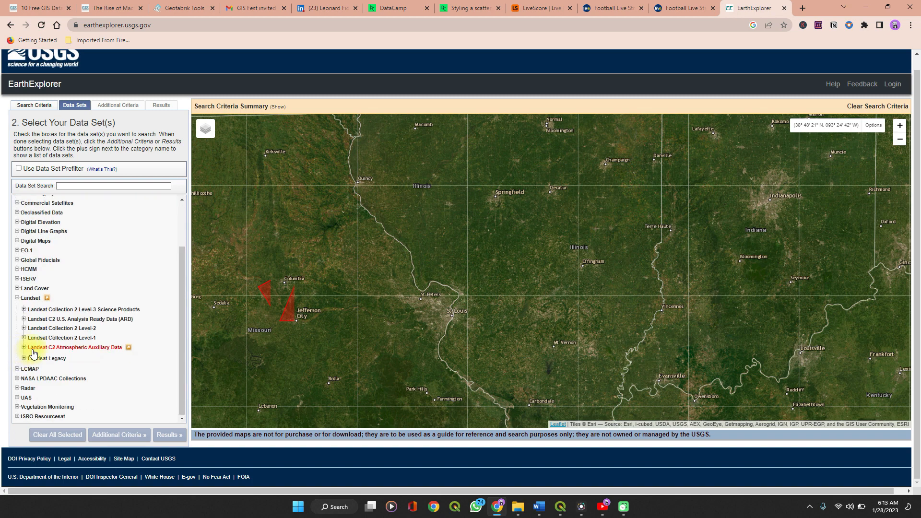
left_click(24, 338)
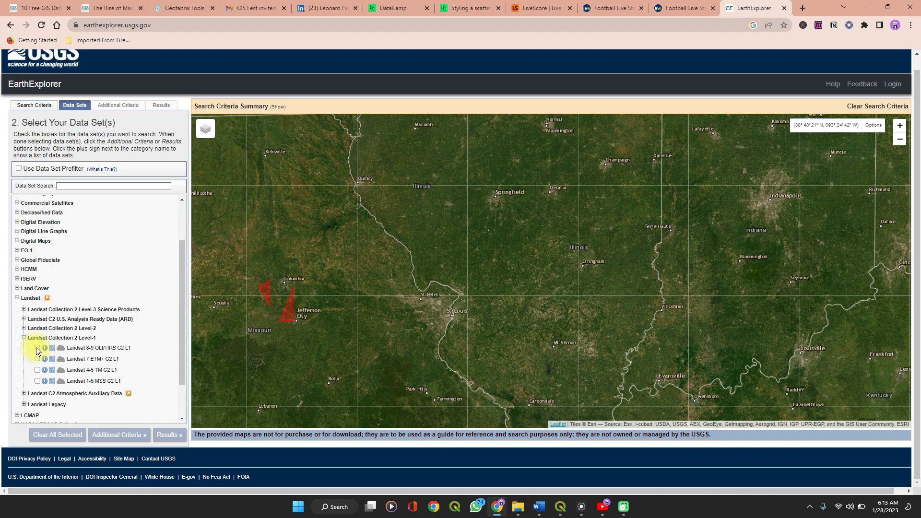
left_click(37, 347)
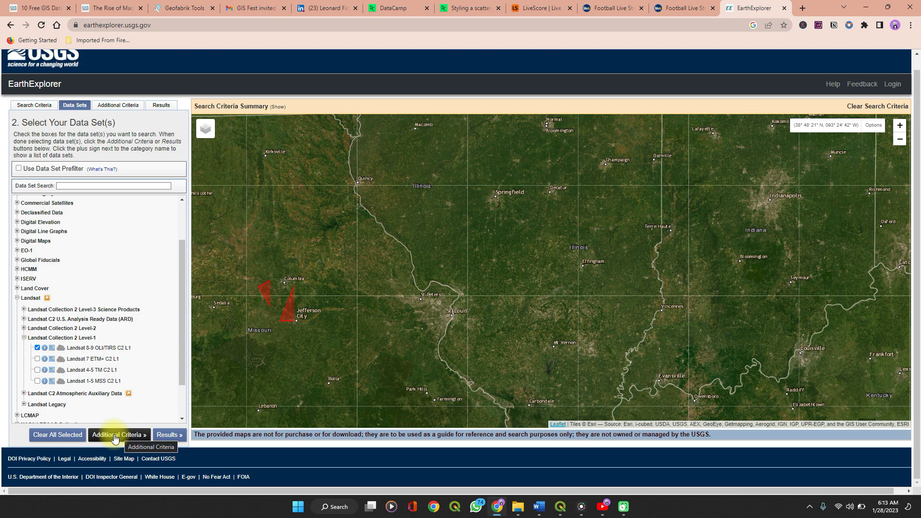
Run the scene search, show the footprints of the first three scenes on the map and browse the results
left_click(166, 435)
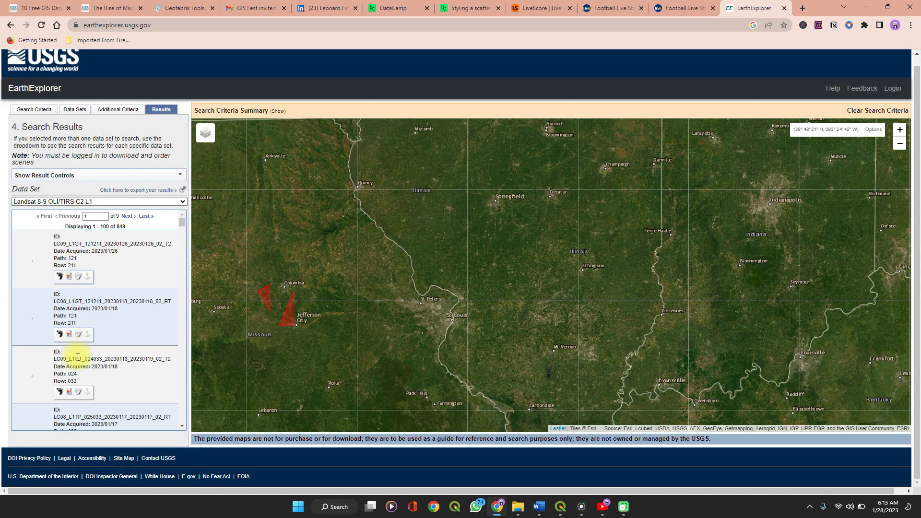
scroll(70, 341, "down", 1)
scroll(70, 341, "down", 1)
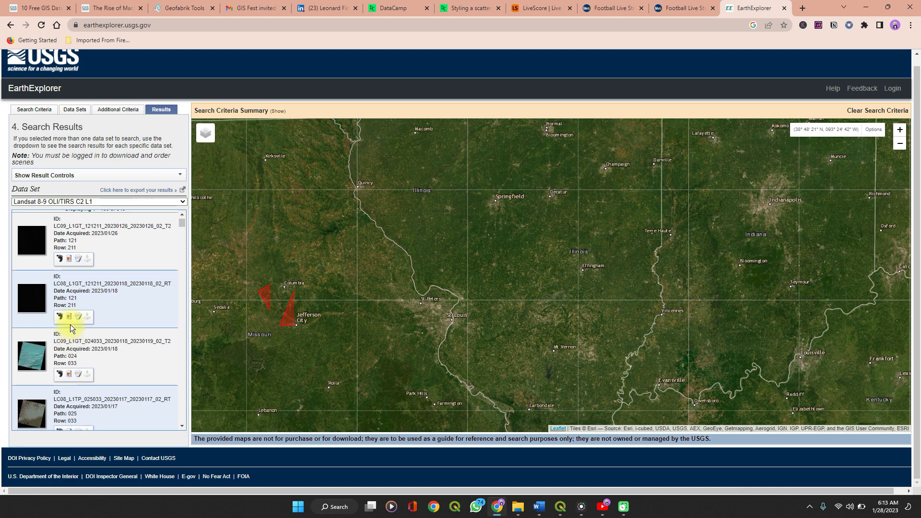
left_click(60, 259)
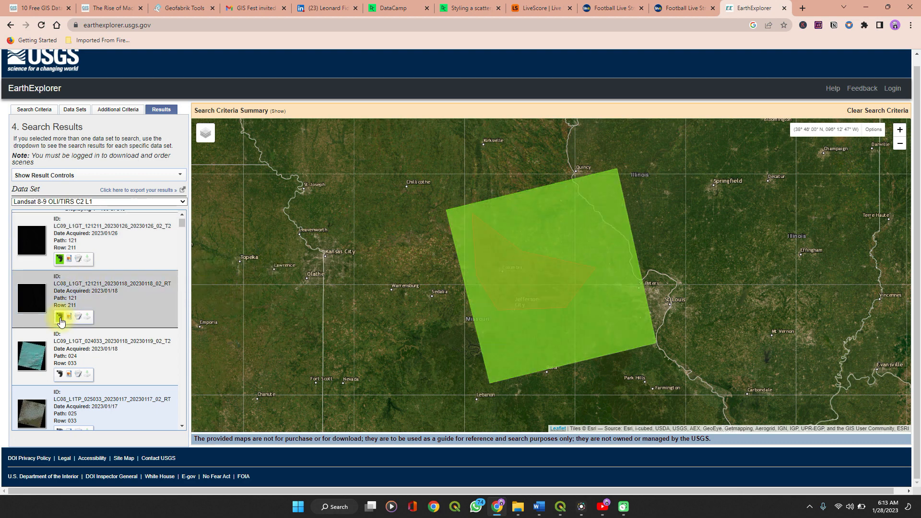
left_click(60, 374)
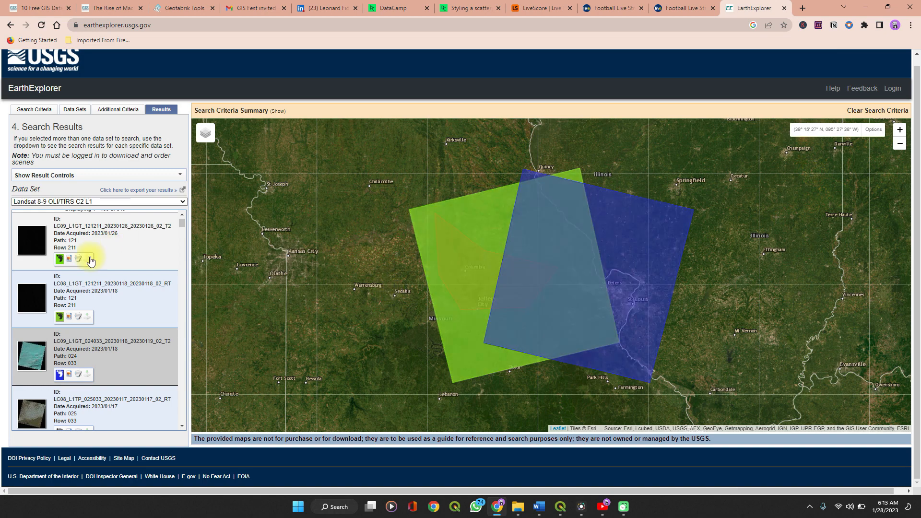
scroll(43, 322, "down", 2)
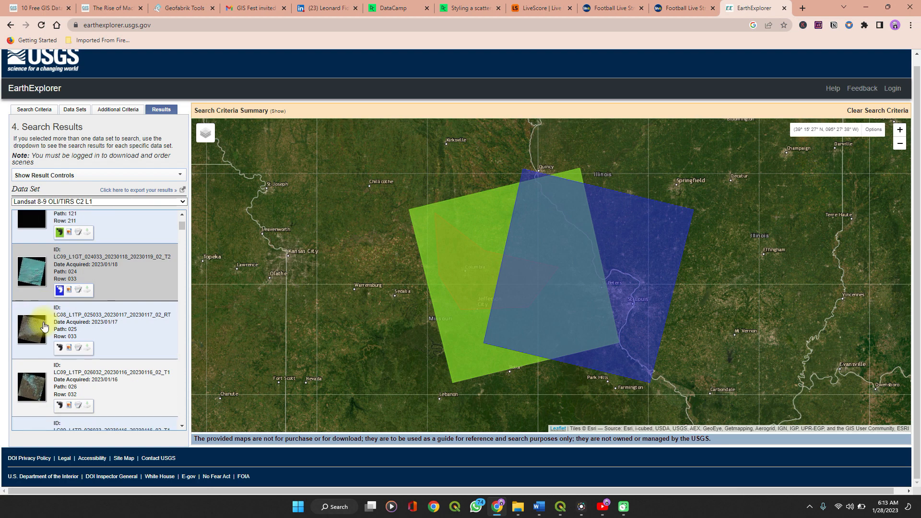
scroll(43, 321, "up", 3)
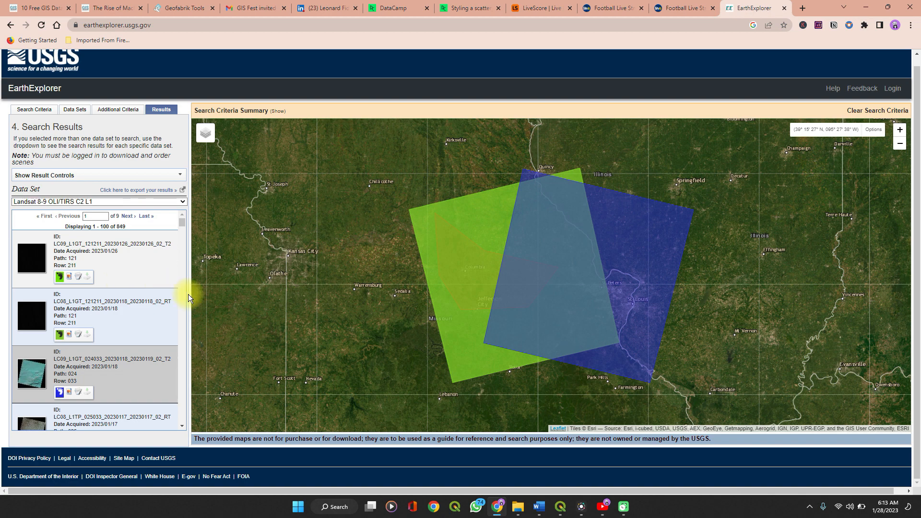
Minimize the browser and open the LULC project's Data folder in File Explorer
left_click(863, 7)
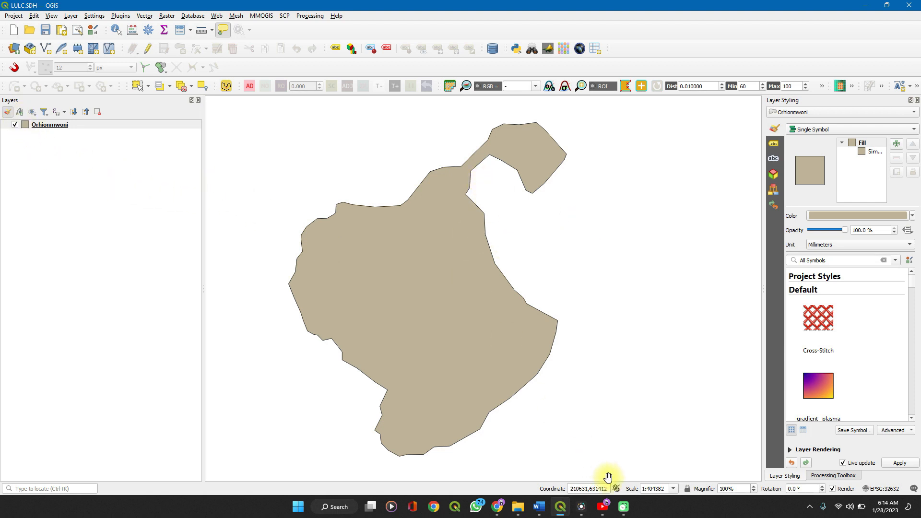
left_click(519, 509)
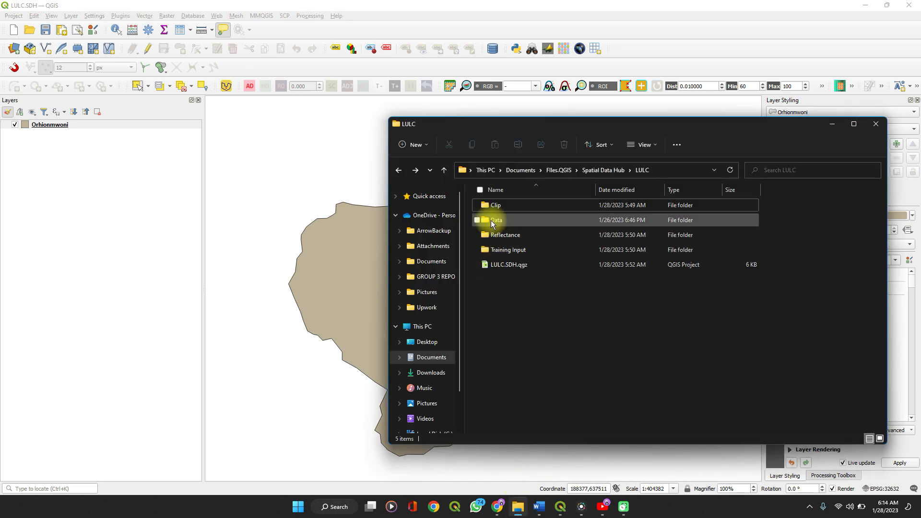
double_click(492, 220)
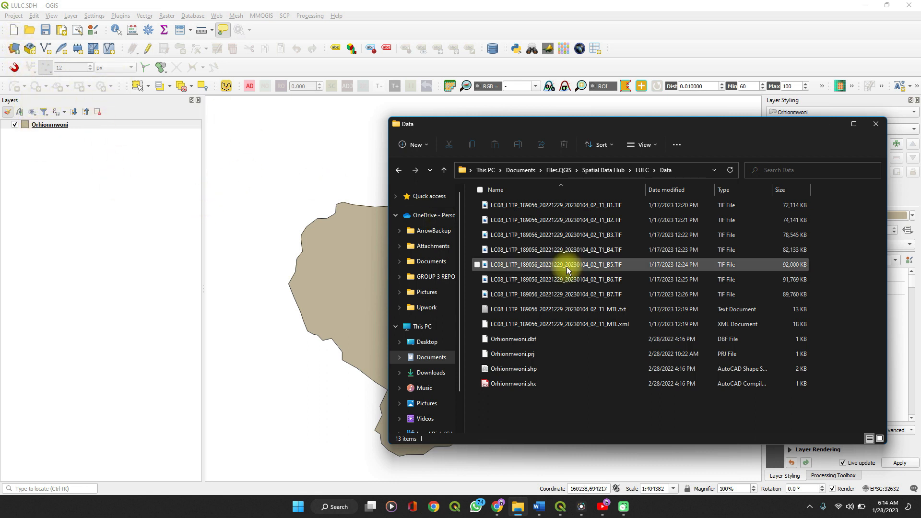
Add the seven Landsat 8 band files, B1.TIF through B7.TIF, from the Data folder to the QGIS project
left_click(531, 206)
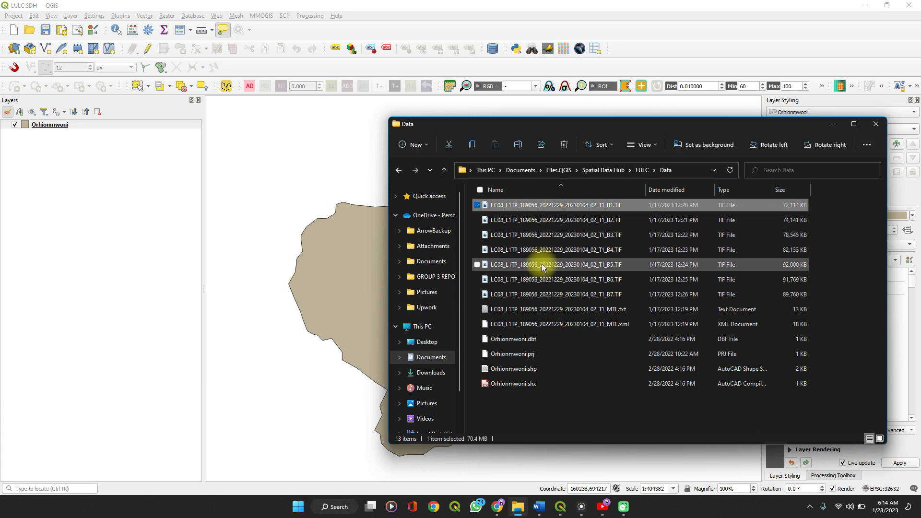
left_click(550, 294, "shift")
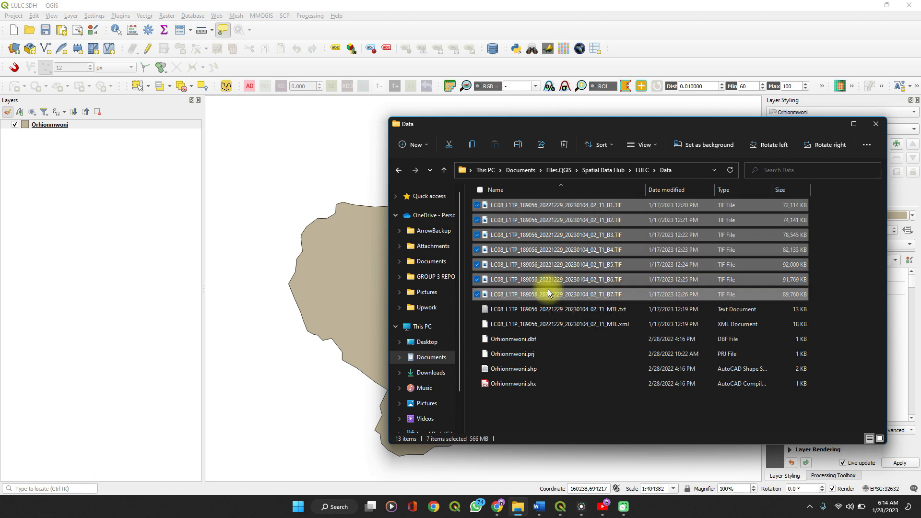
left_click_drag(540, 235, 302, 285)
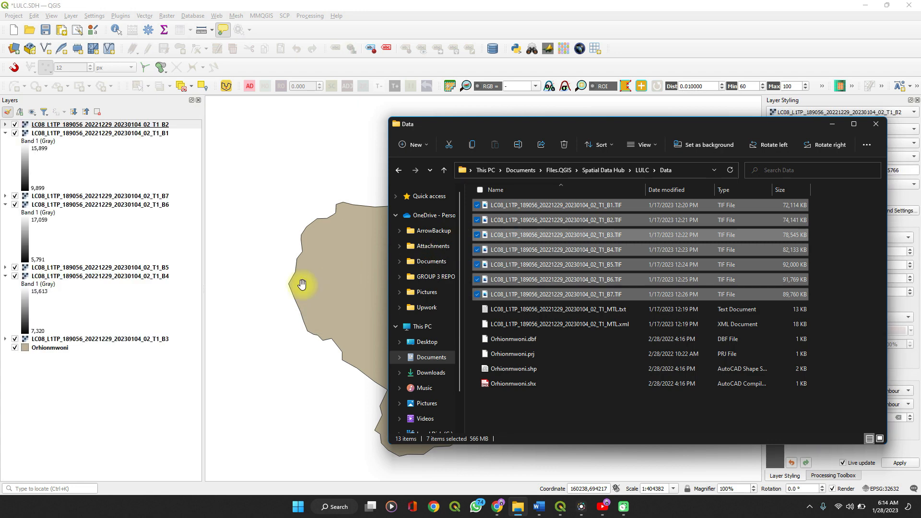
left_click_drag(303, 285, 483, 288)
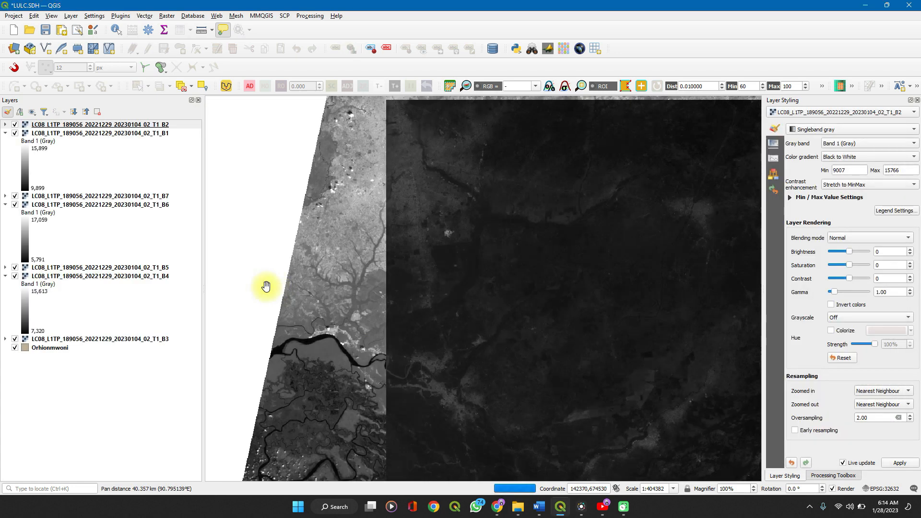
scroll(358, 320, "down", 3)
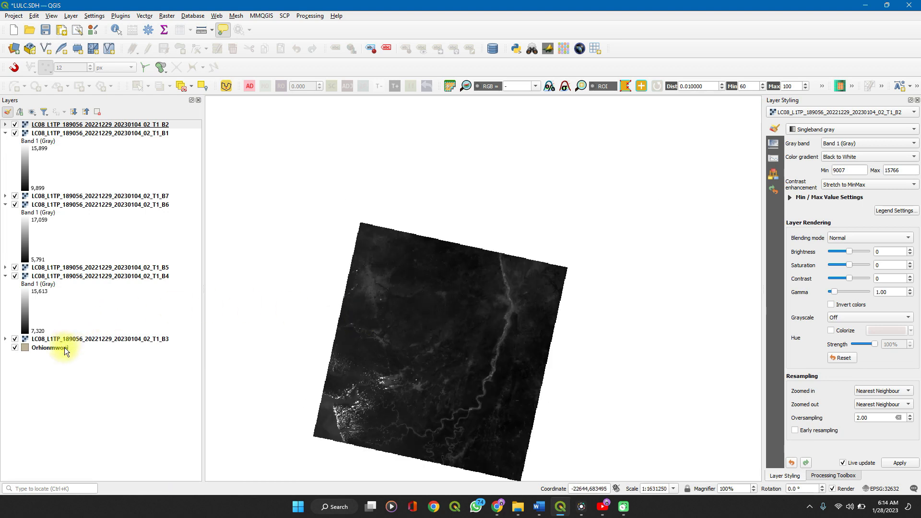
Move the Orhionmwoni boundary layer above all the Landsat band layers so it displays over the scene
left_click_drag(61, 347, 59, 122)
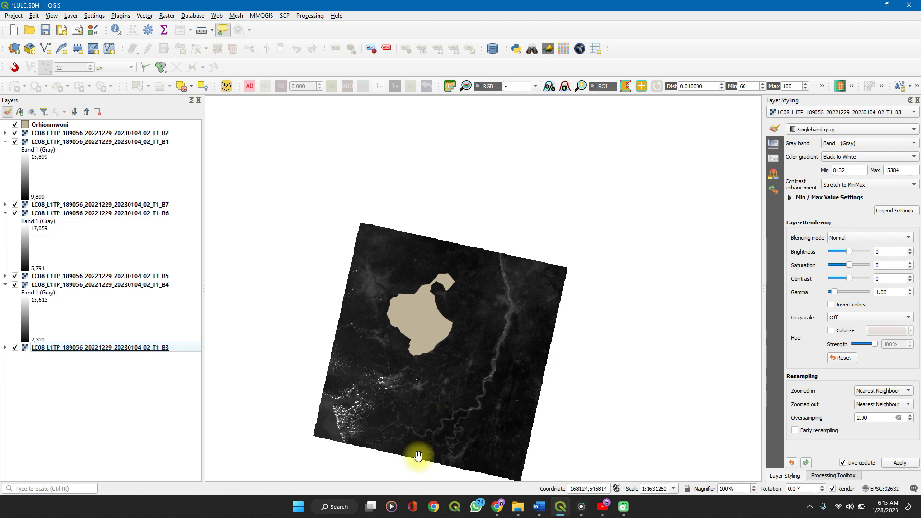
scroll(418, 455, "down", 1)
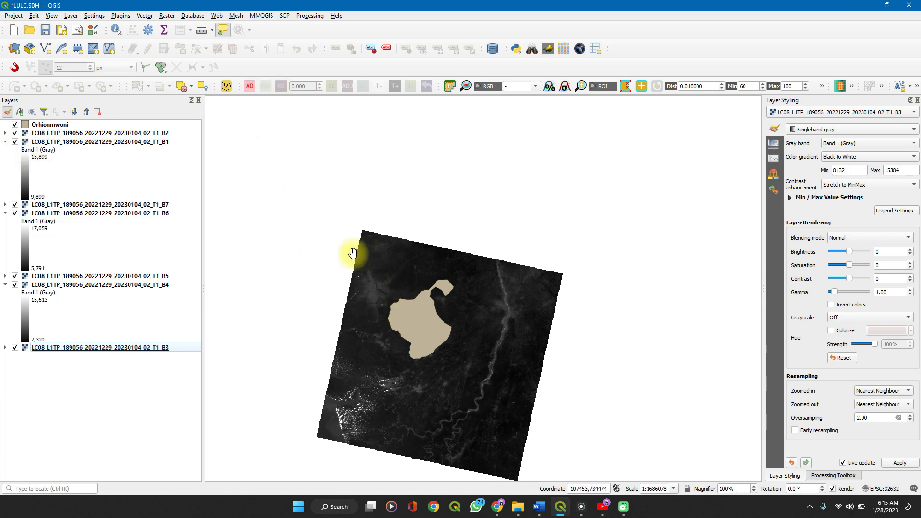
left_click_drag(365, 257, 483, 287)
left_click_drag(555, 326, 477, 252)
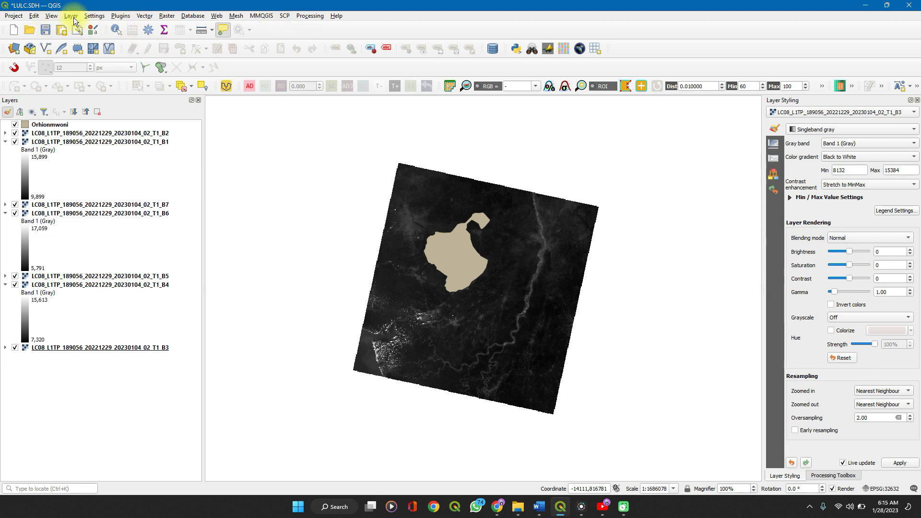
Search the plugin manager for "semi" and review the Semi-Automatic Classification Plugin's details and installed version
left_click(124, 17)
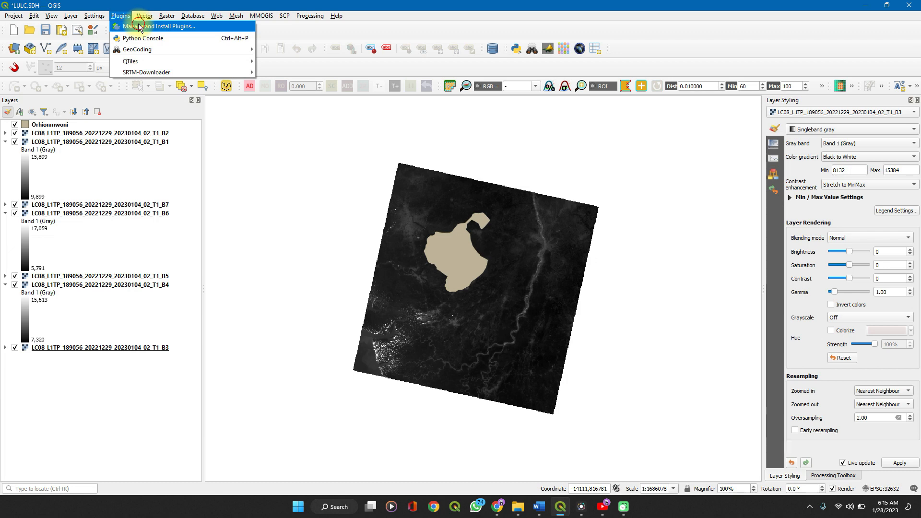
left_click(139, 27)
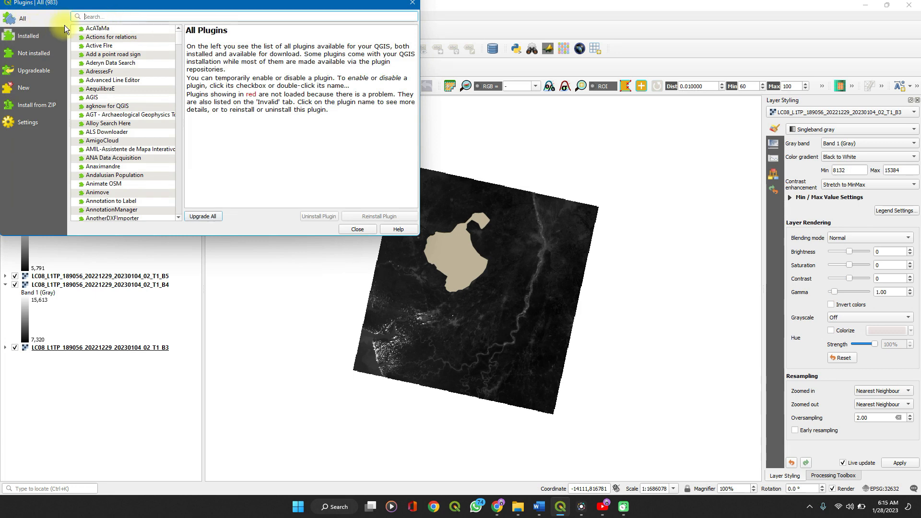
type("semi")
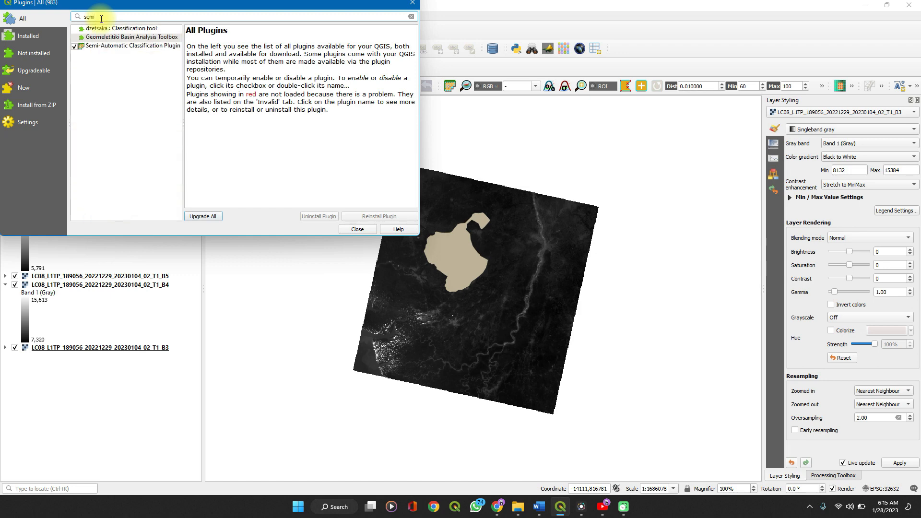
left_click(104, 46)
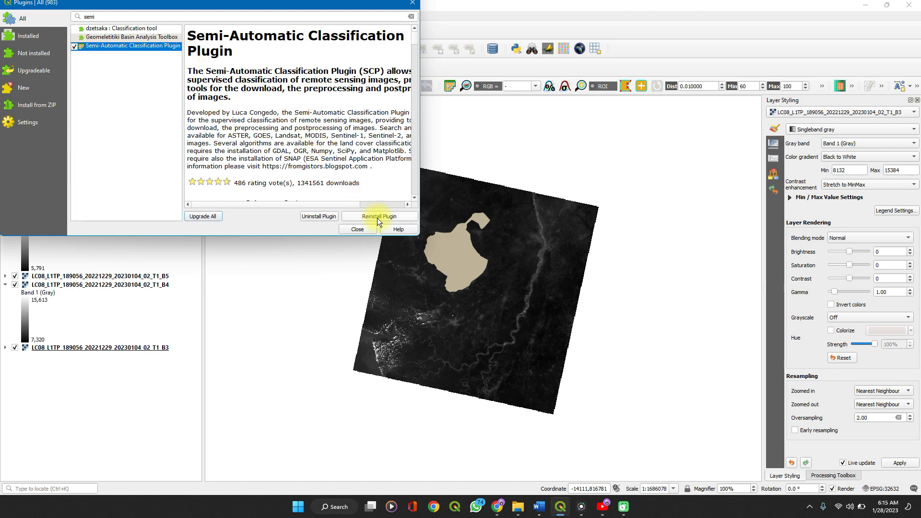
scroll(356, 163, "down", 20)
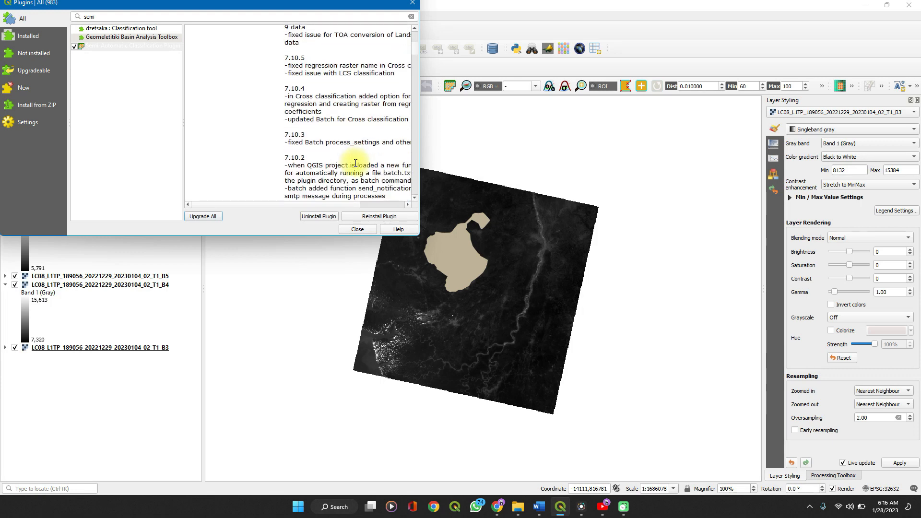
scroll(355, 163, "up", 10)
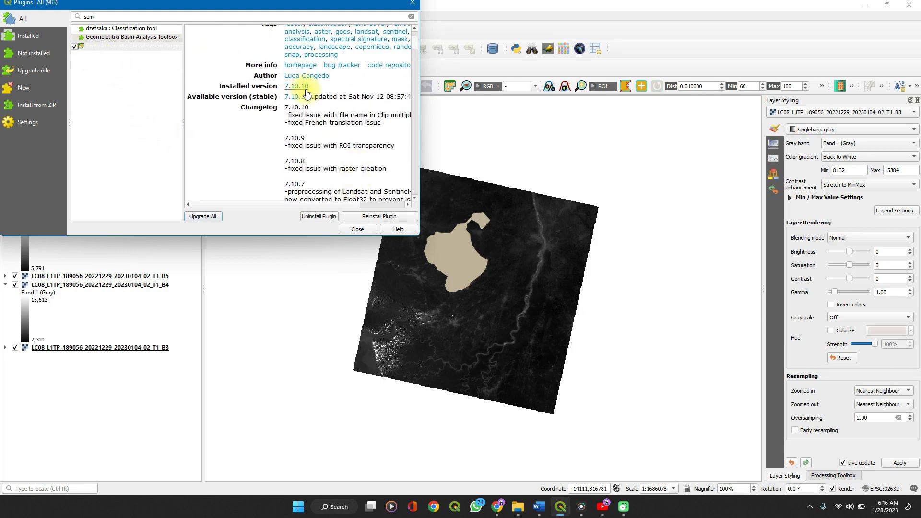
left_click(413, 4)
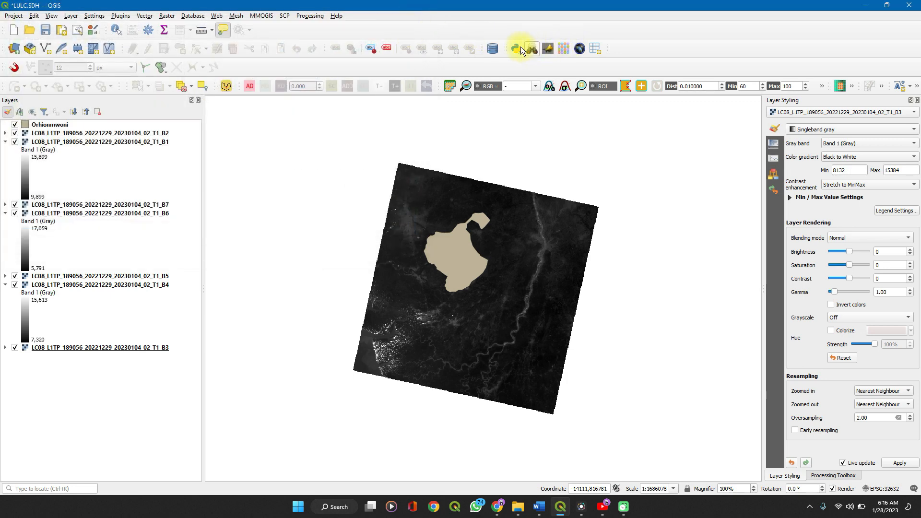
Open the Semi-Automatic Classification Plugin's band set tool, remove the extra old band set and clear all bands from the remaining one
left_click(288, 17)
mouse_move(316, 19)
mouse_move(288, 17)
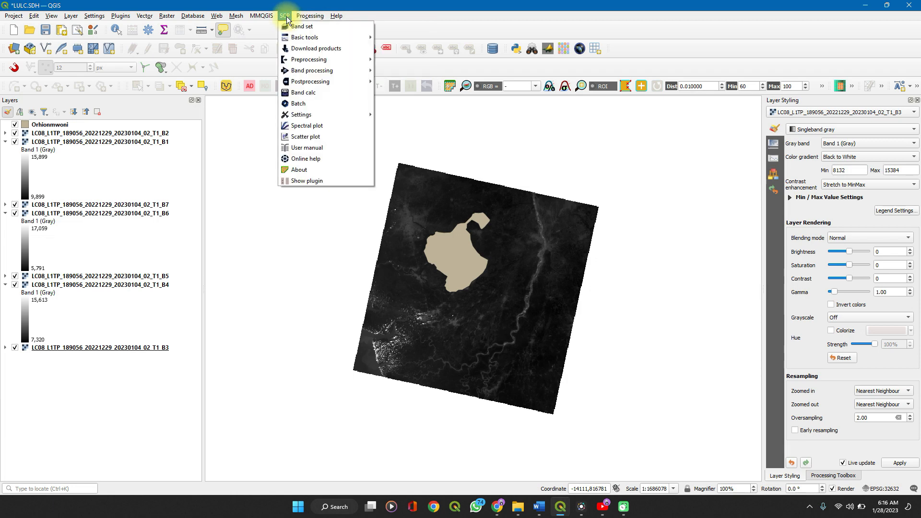
left_click(290, 28)
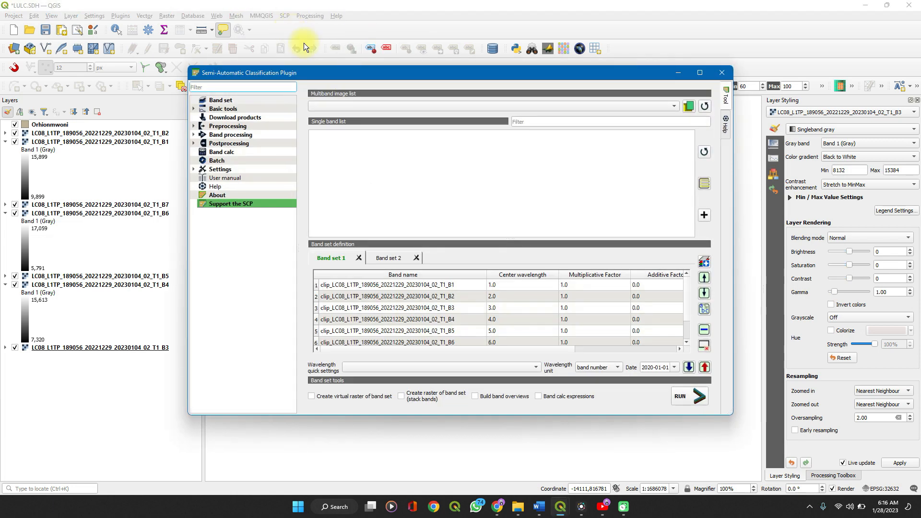
left_click(358, 258)
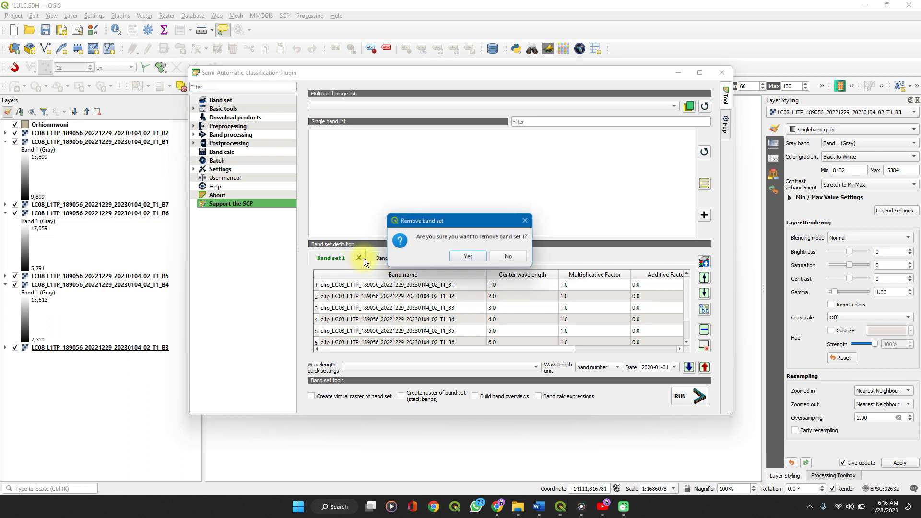
left_click(484, 257)
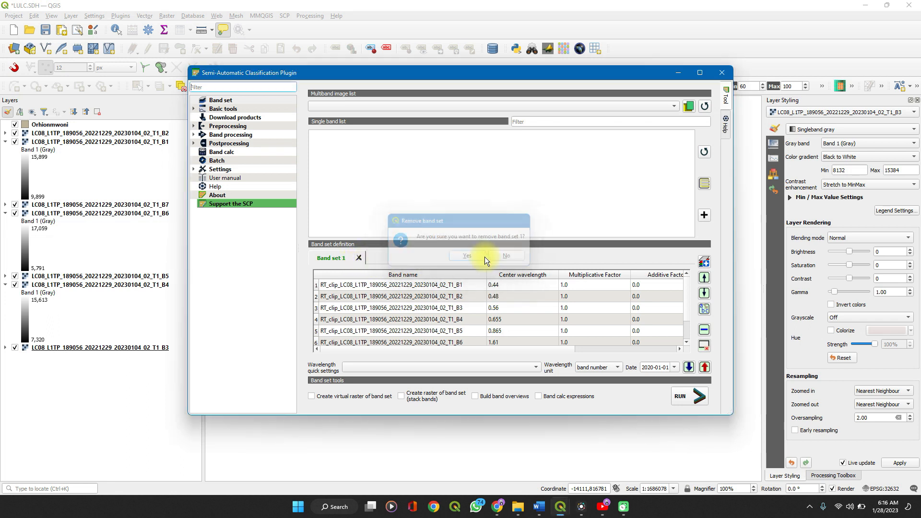
left_click(361, 258)
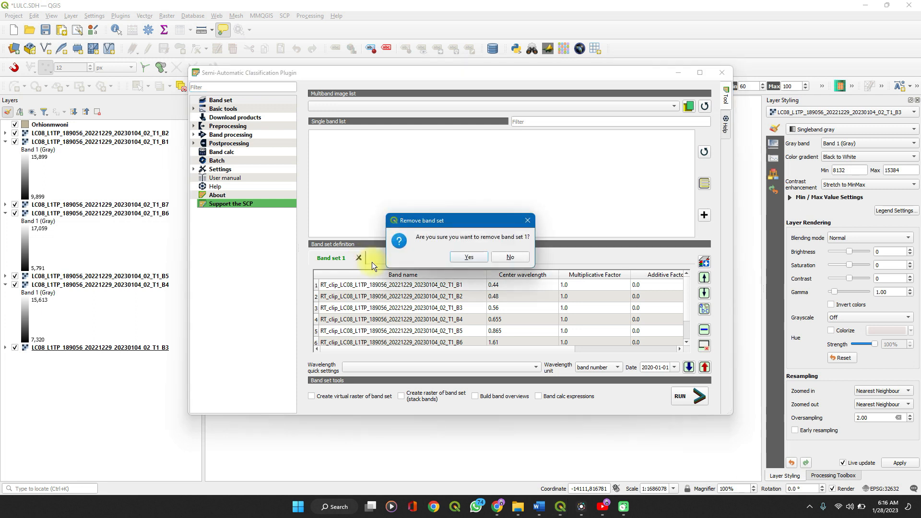
left_click(467, 259)
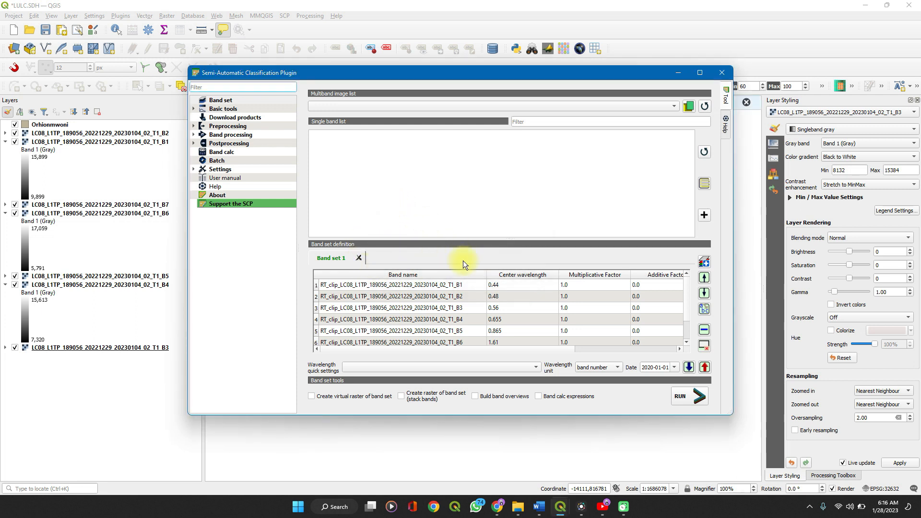
left_click(704, 346)
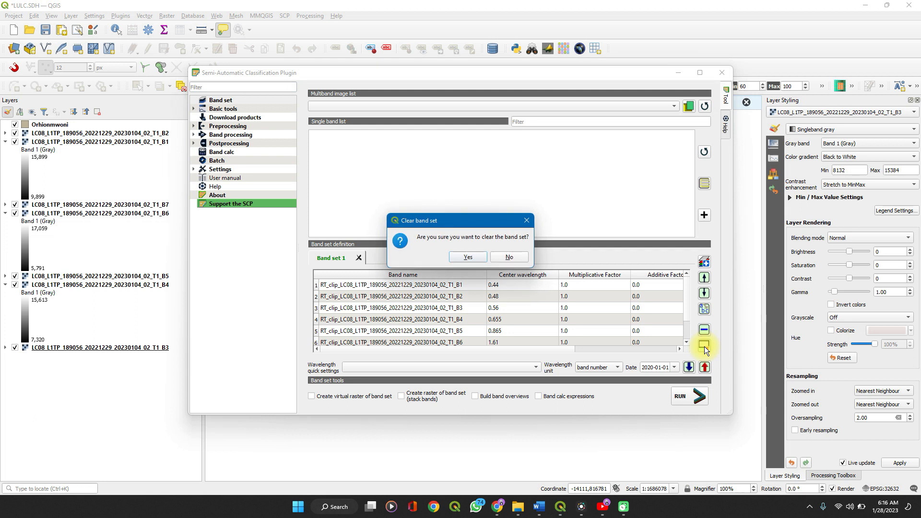
key("Return")
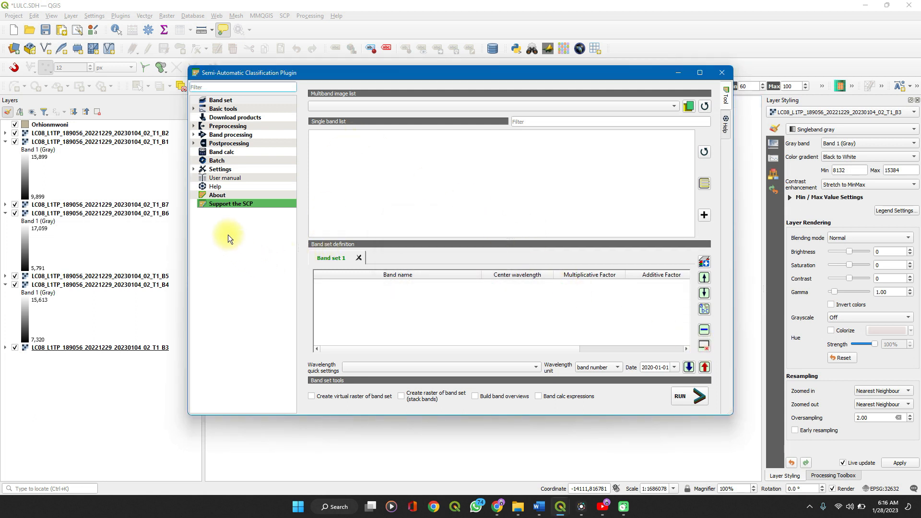
Refresh the single band list and add all seven Landsat bands, B1 through B7, to Band set 1
left_click(211, 103)
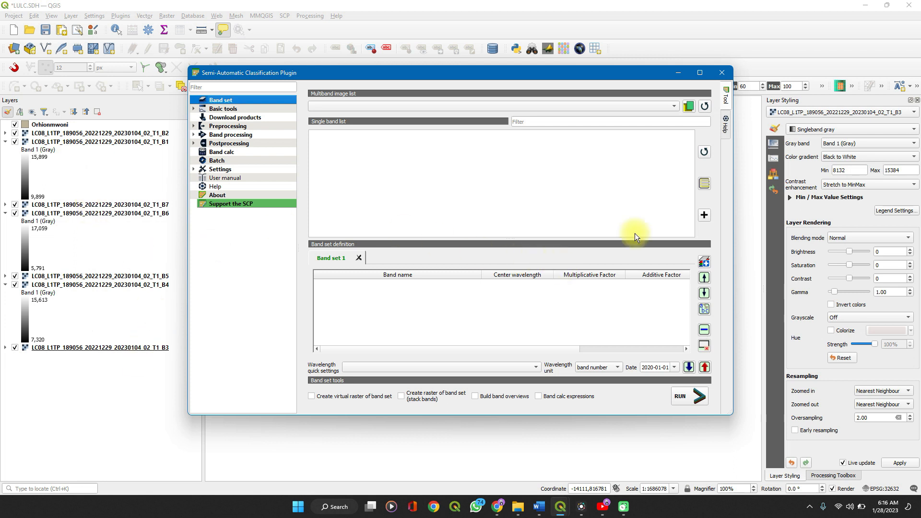
left_click(704, 152)
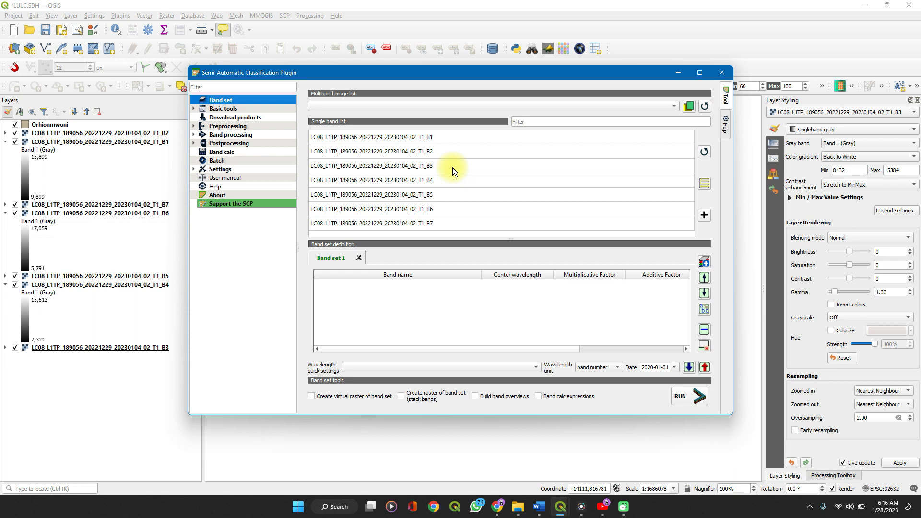
left_click(397, 136)
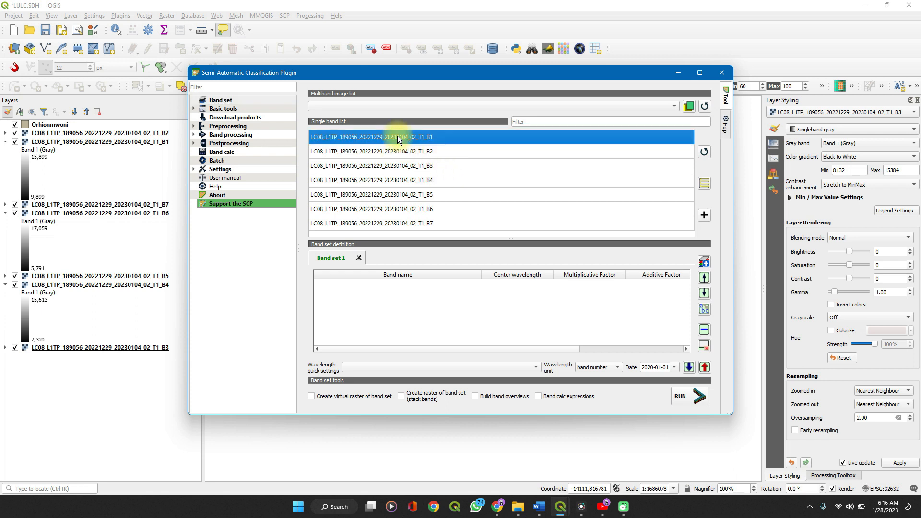
key("ctrl+a")
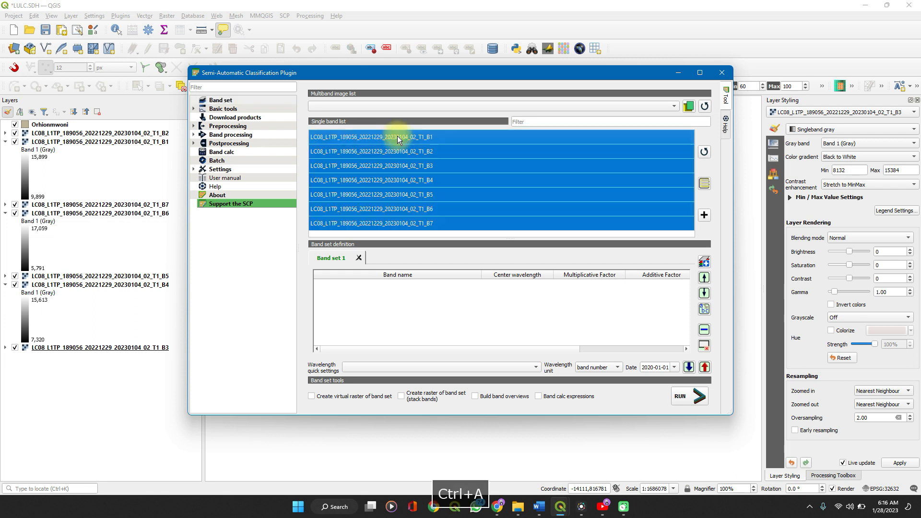
left_click(703, 216)
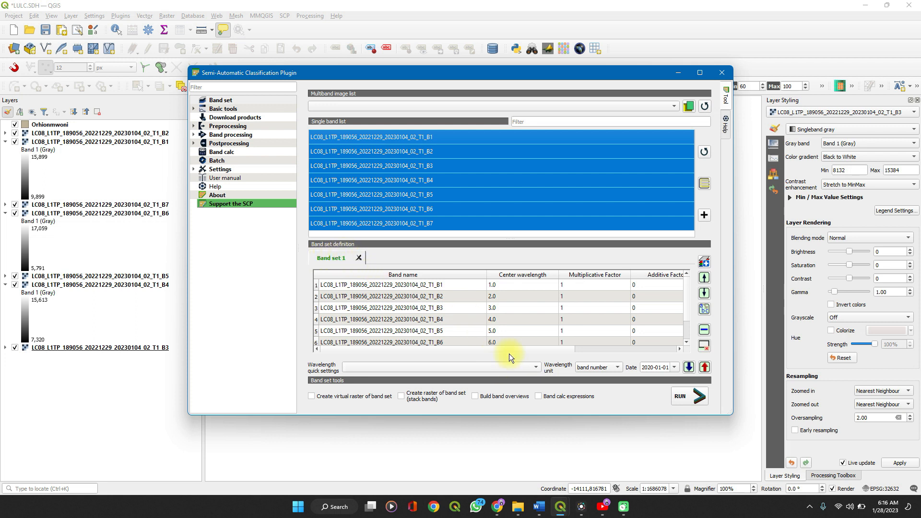
scroll(511, 350, "right", 3)
scroll(511, 350, "left", 3)
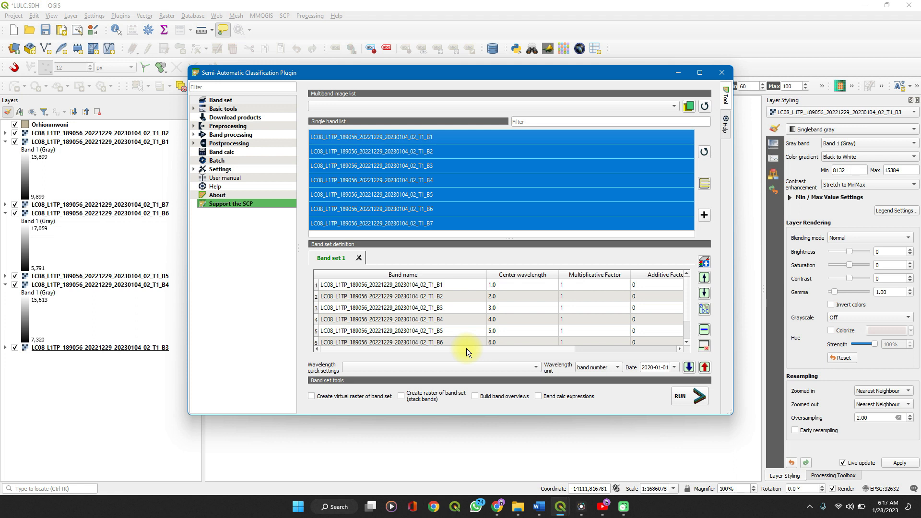
Set up Clip multiple rasters for band set 1 to use the Orhionmwoni vector layer for clipping
left_click(233, 126)
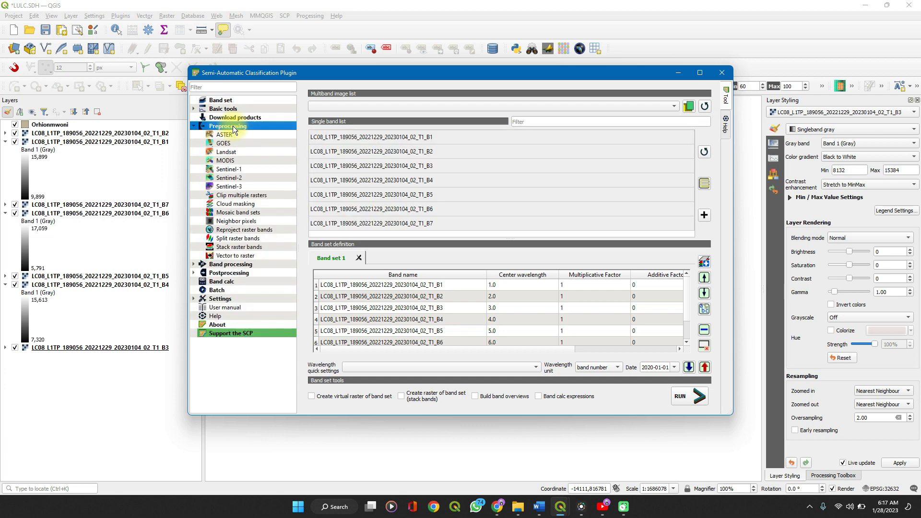
left_click(234, 128)
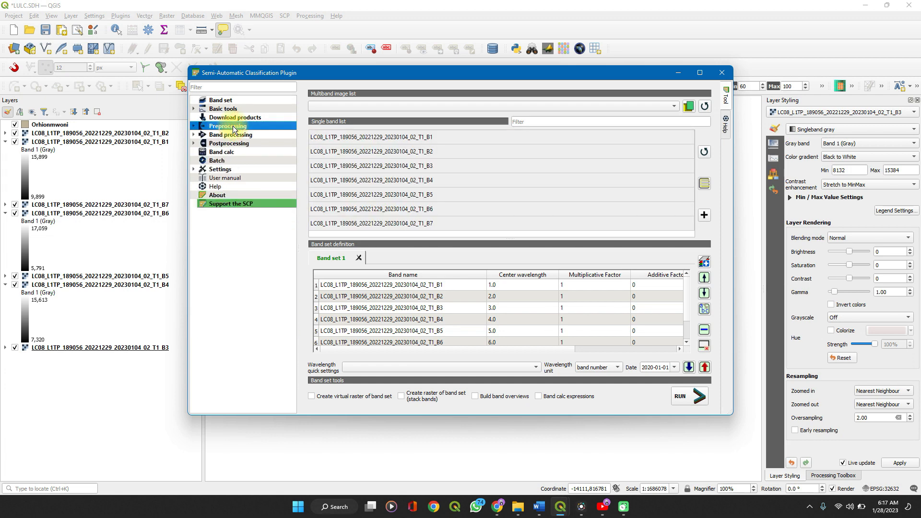
left_click(233, 128)
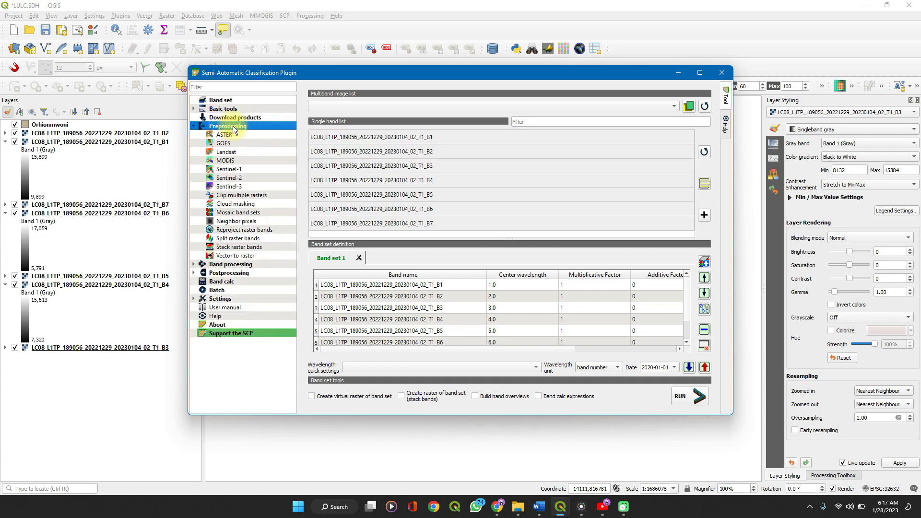
left_click(232, 197)
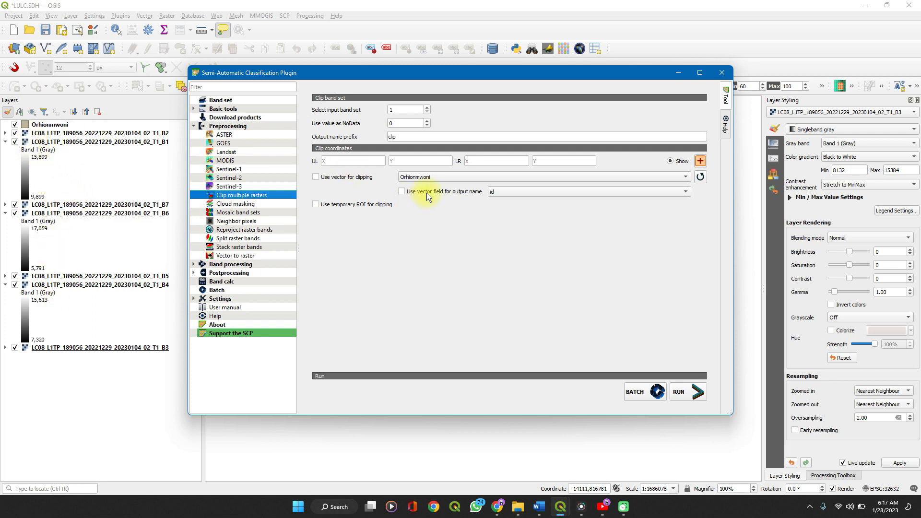
left_click(370, 162)
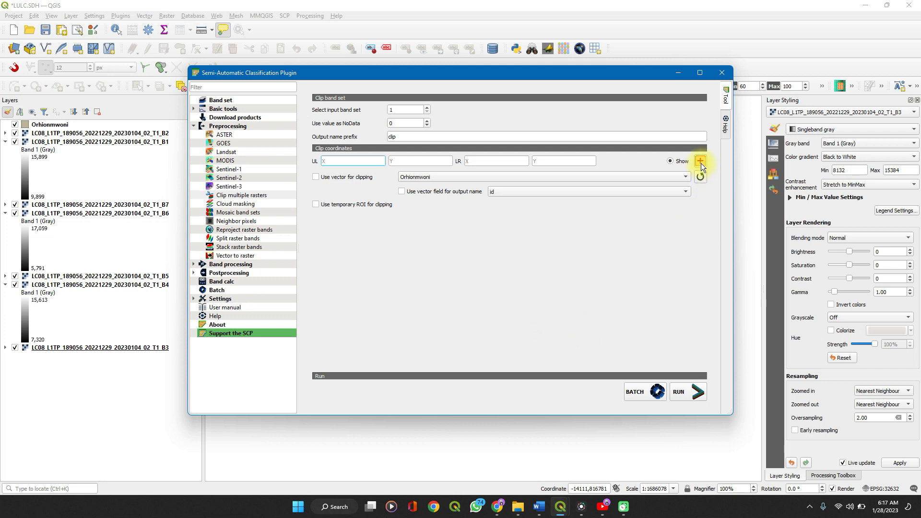
left_click(318, 178)
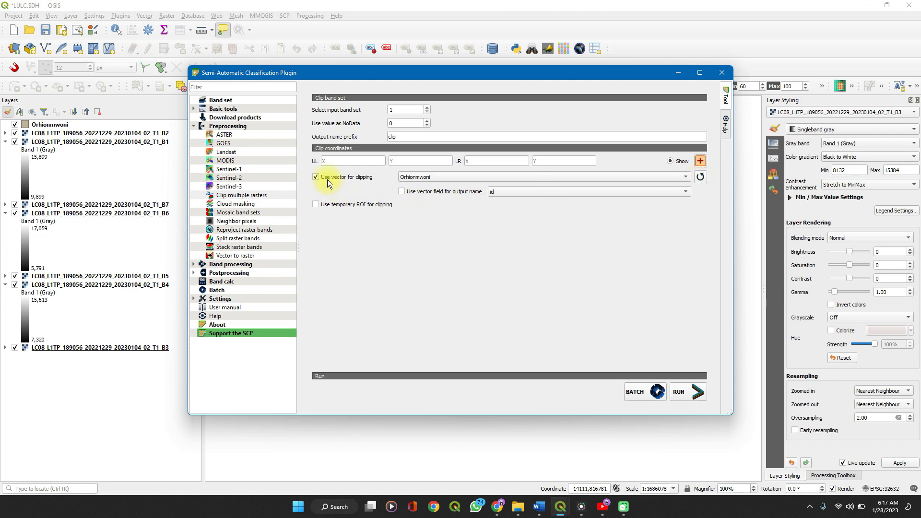
left_click(701, 177)
left_click(648, 176)
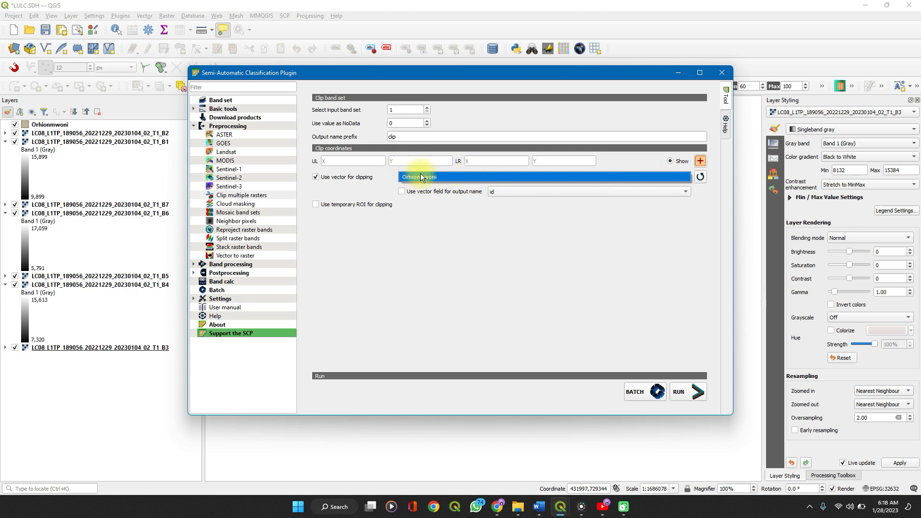
left_click(433, 206)
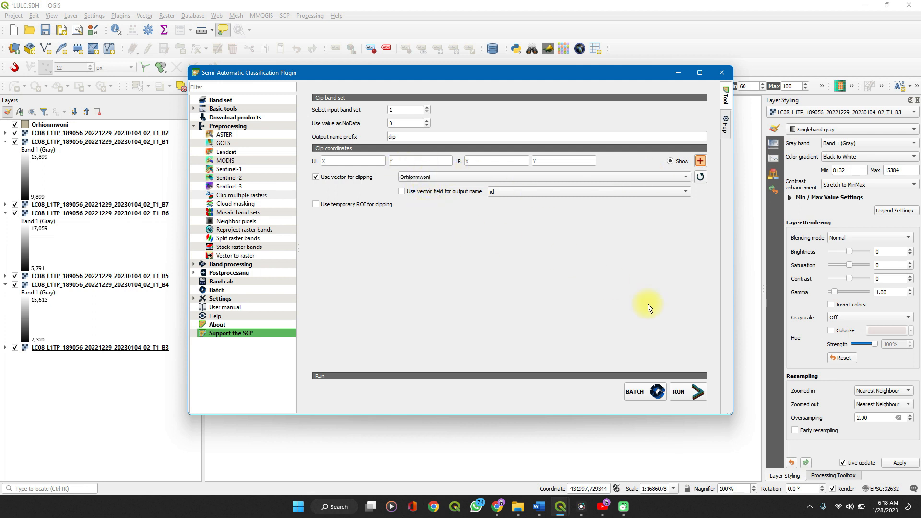
Run the raster clipping and choose the Clip folder inside LULC as the output directory for the clipped bands
left_click(688, 389)
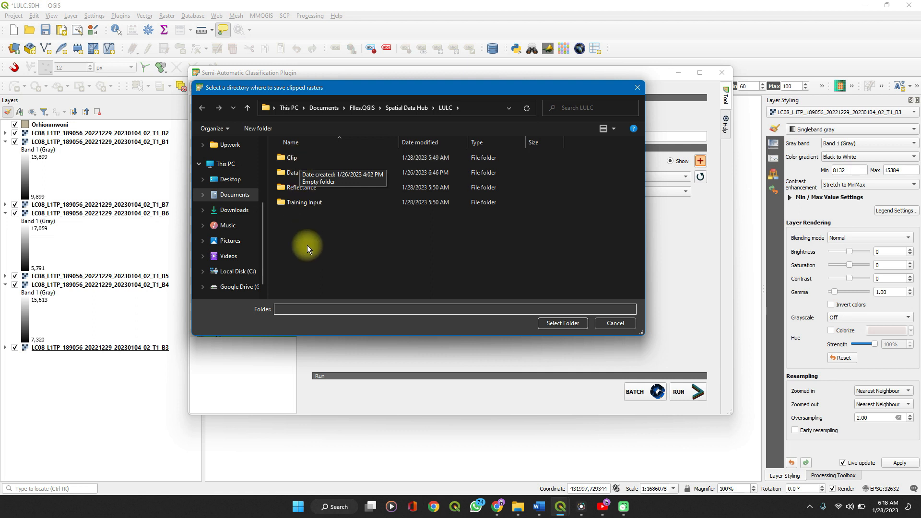
left_click(341, 258)
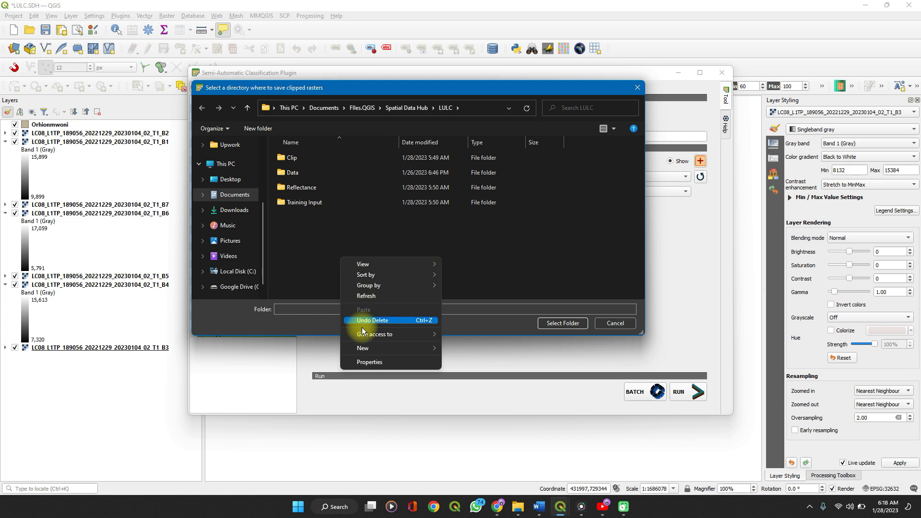
mouse_move(441, 347)
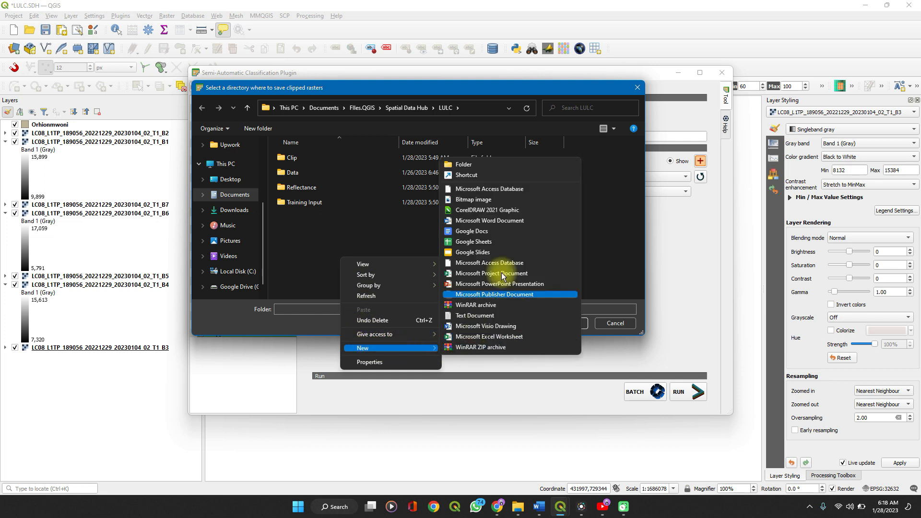
left_click(280, 238)
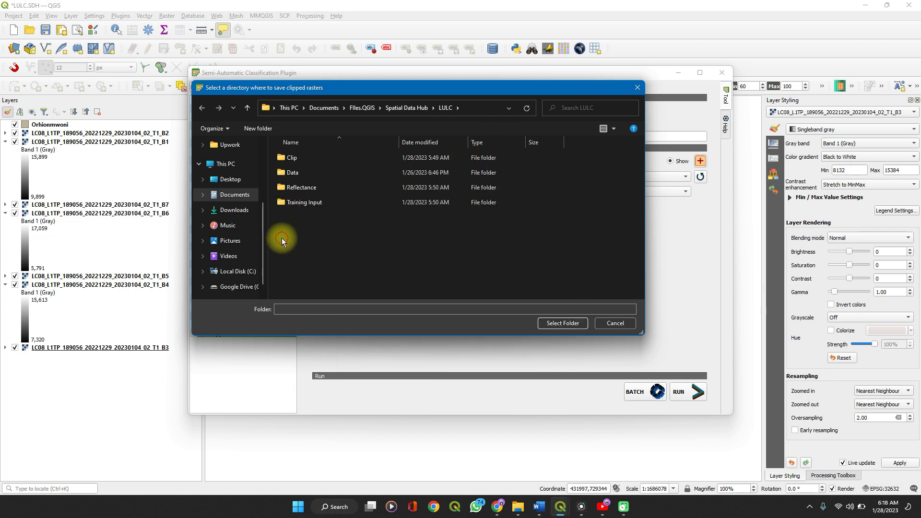
left_click(298, 158)
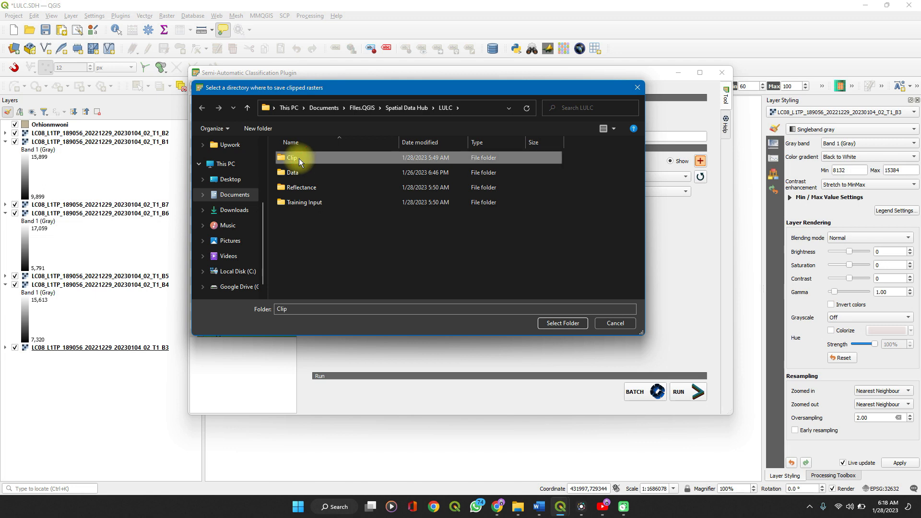
left_click(568, 322)
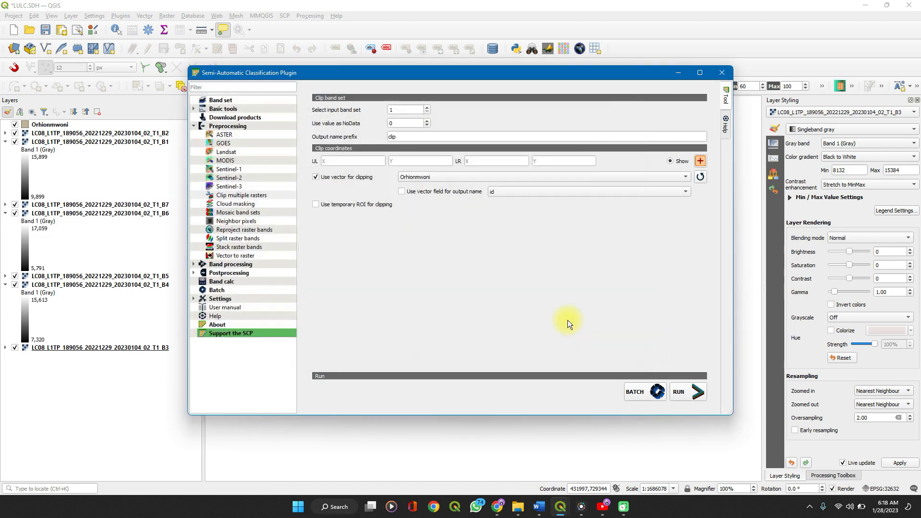
left_click(695, 394)
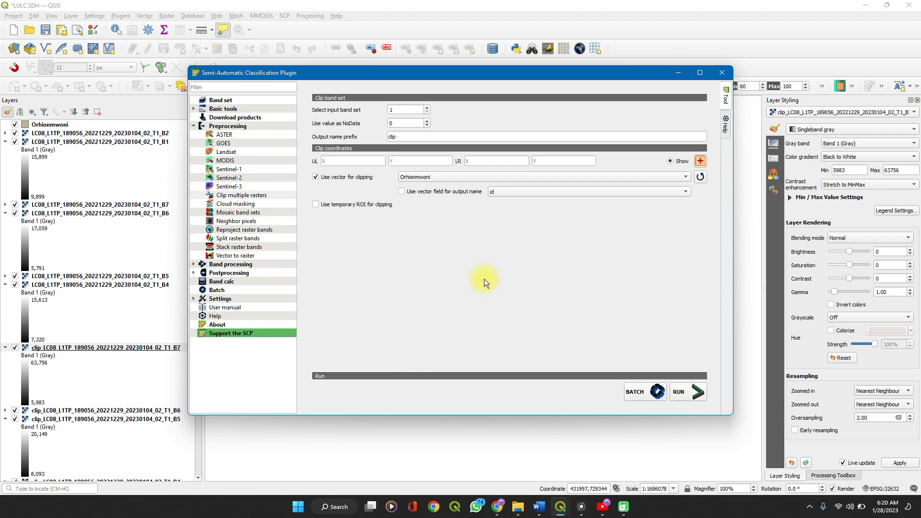
Remove the seven original unclipped Landsat band layers, B1 through B7, from the project, keeping the clipped ones and the Orhionmwoni boundary
left_click(683, 72)
scroll(45, 319, "down", 5)
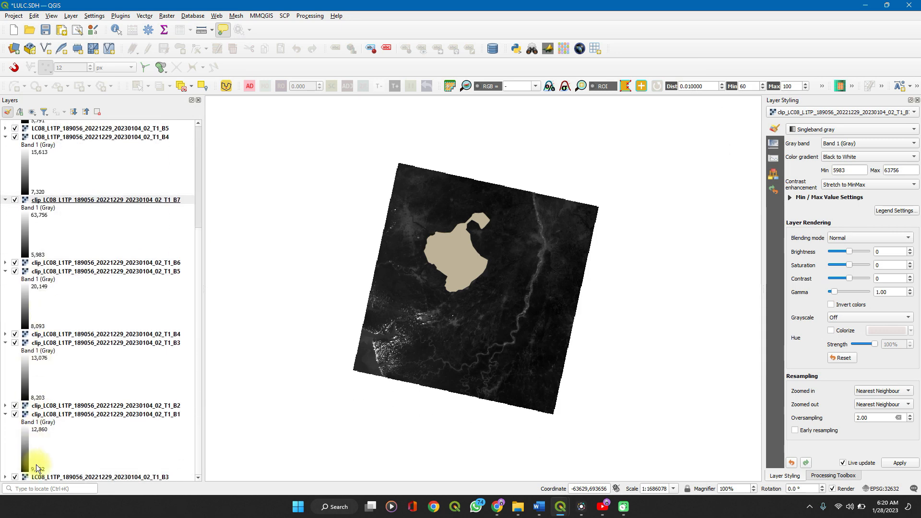
scroll(45, 280, "up", 5)
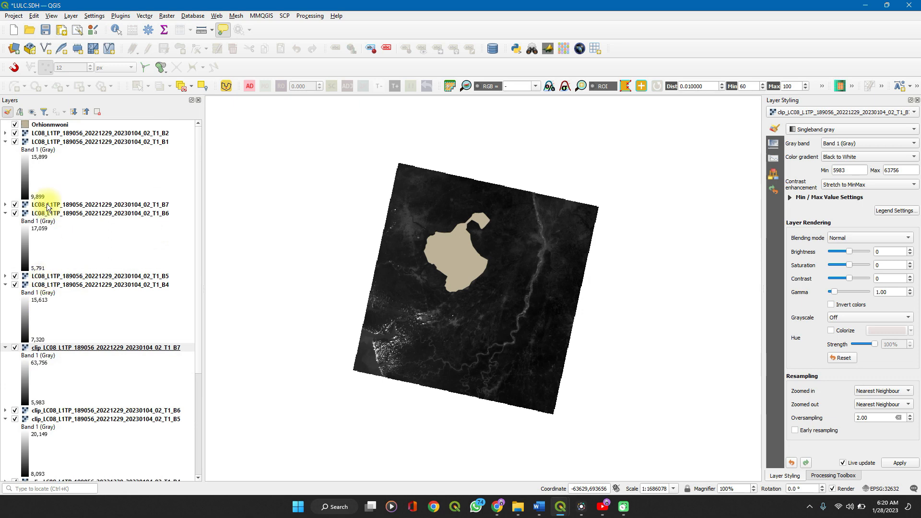
left_click(39, 134)
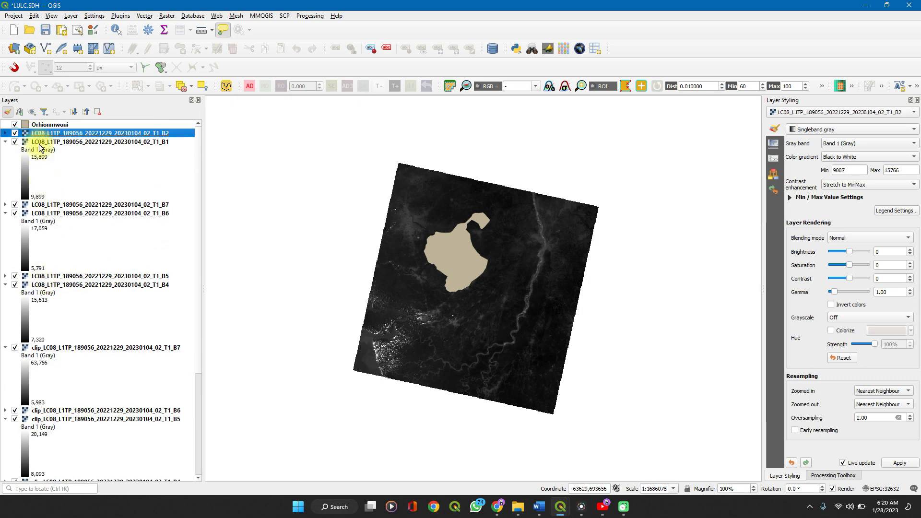
left_click(45, 285, "shift")
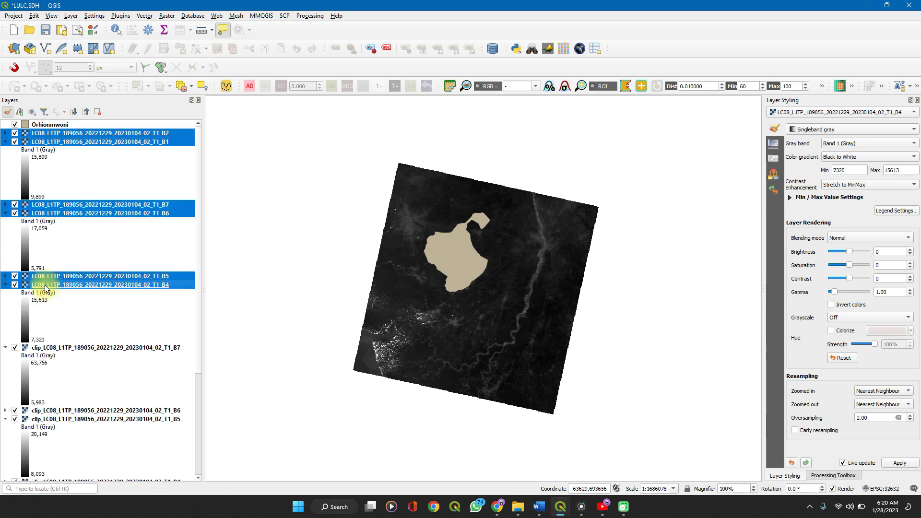
right_click(47, 276)
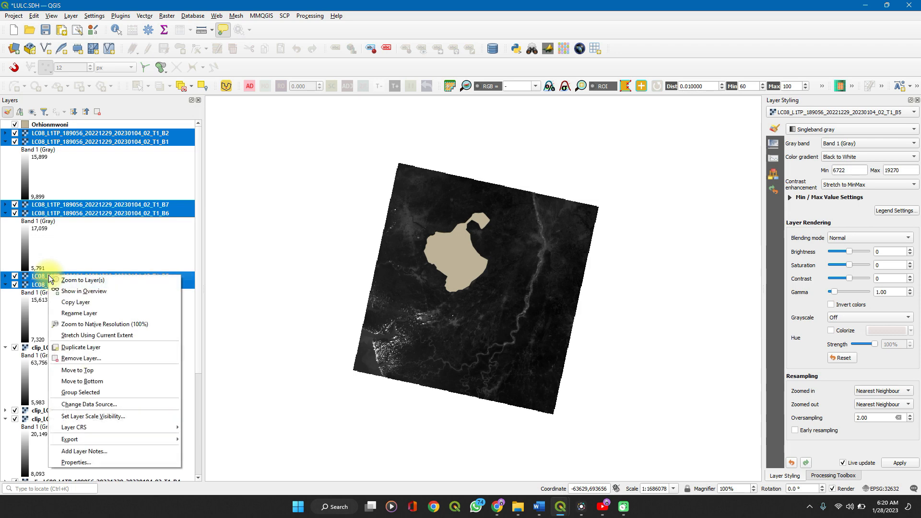
left_click(78, 358)
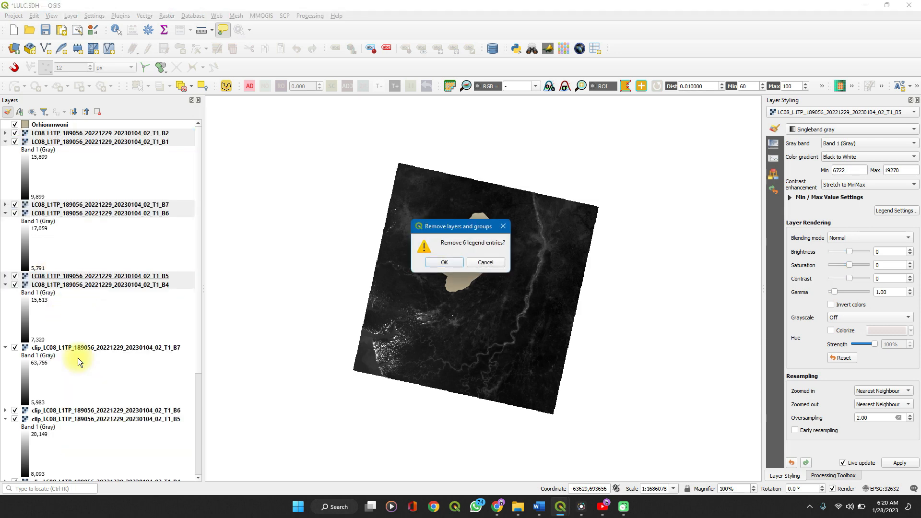
key("Return")
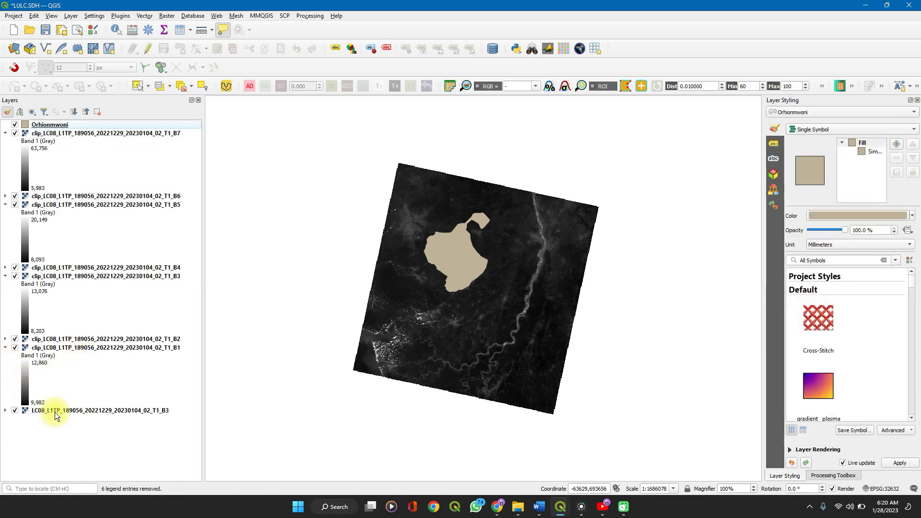
left_click(55, 413)
right_click(55, 412)
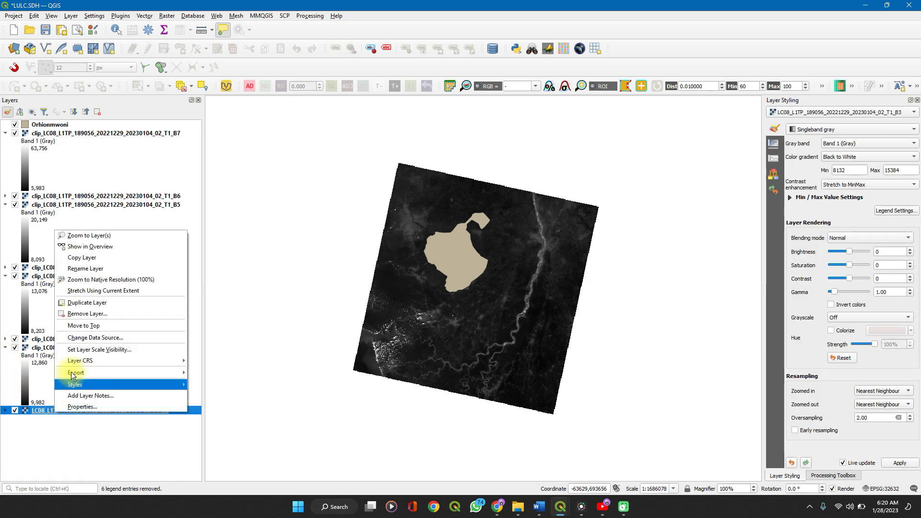
left_click(76, 314)
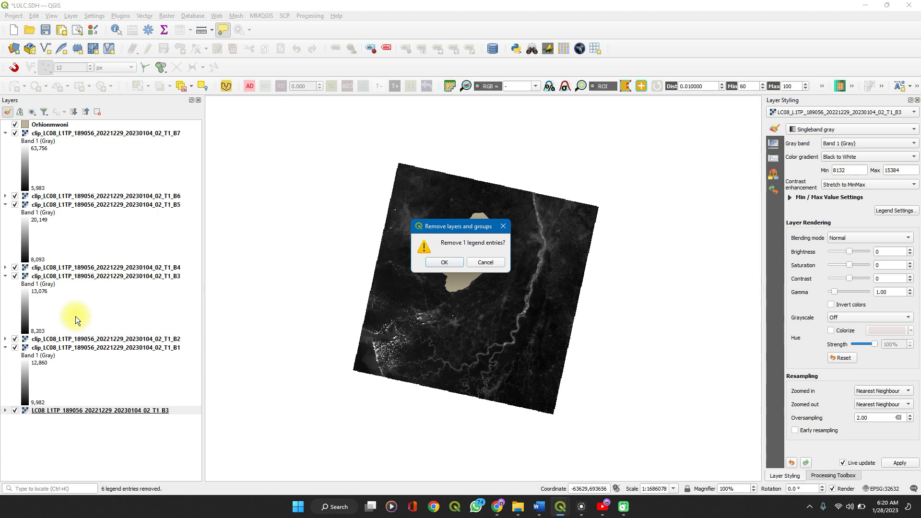
key("Return")
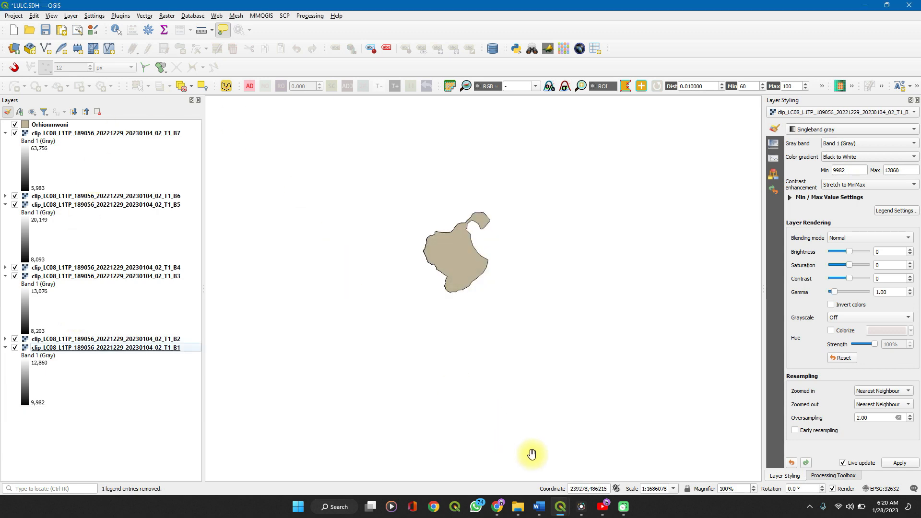
Return to the plugin's band set tool, refresh the single band list and clear the old bands from Band set 1
left_click(560, 508)
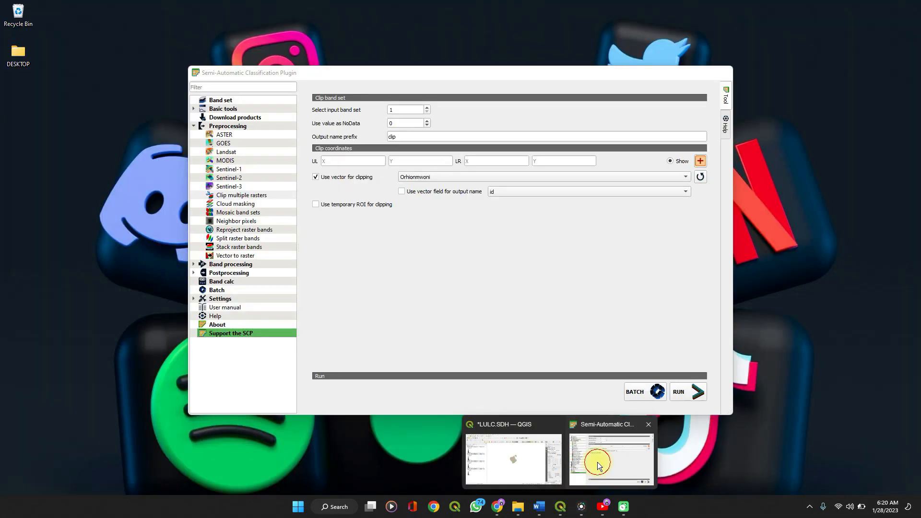
left_click(598, 462)
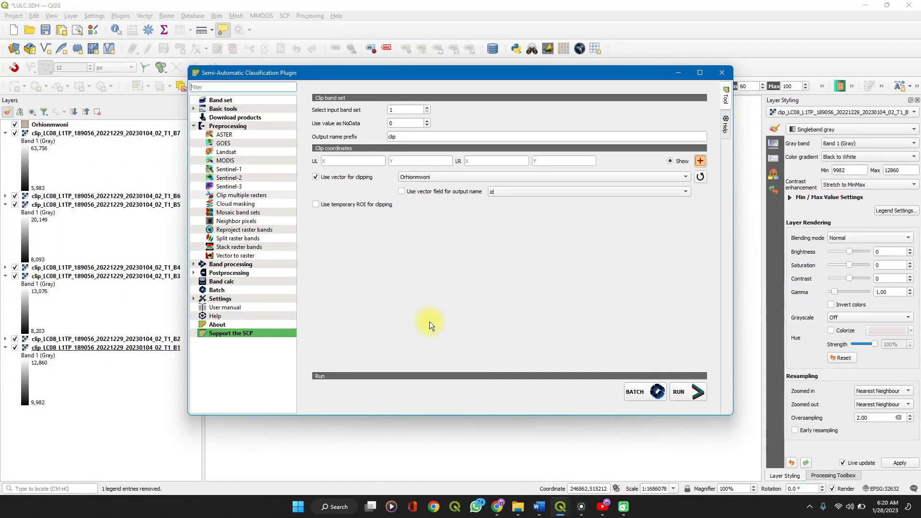
left_click(224, 101)
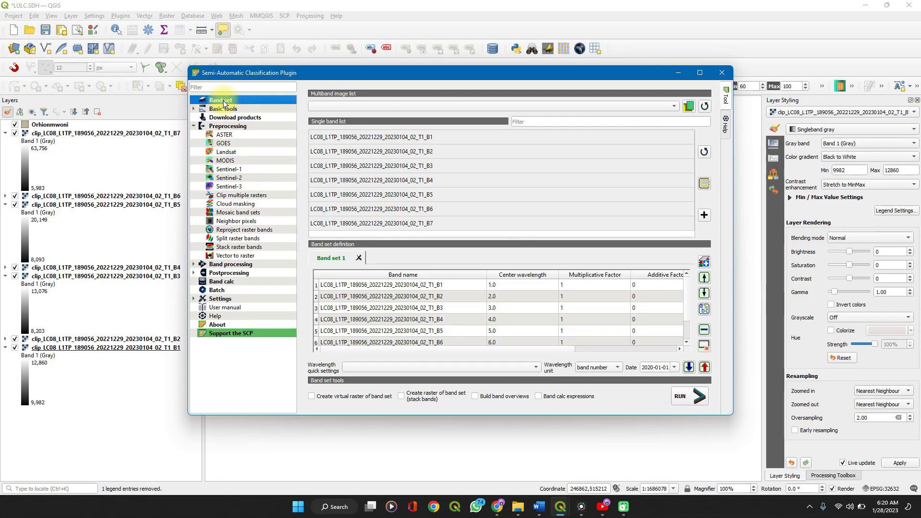
left_click(704, 152)
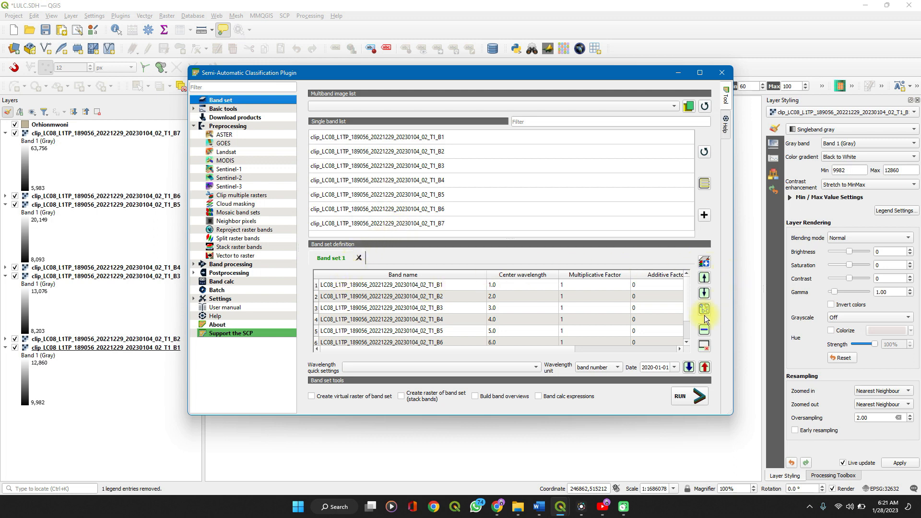
left_click(703, 346)
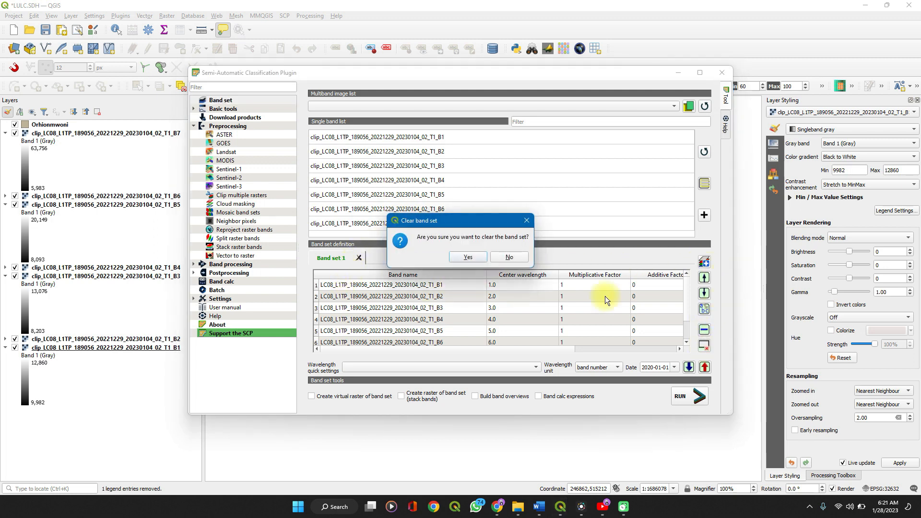
left_click(513, 248)
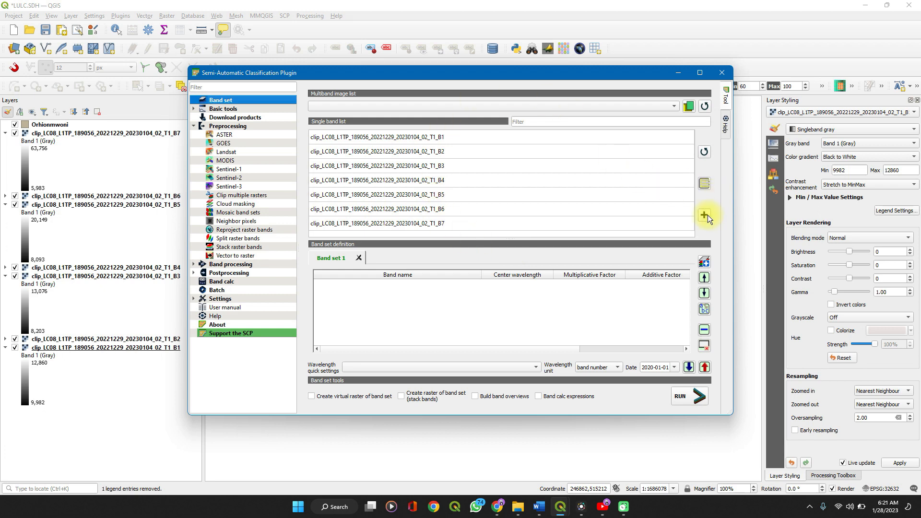
Add all seven clipped bands to Band set 1 and apply the Landsat 8 OLI wavelength quick setting
left_click(522, 173)
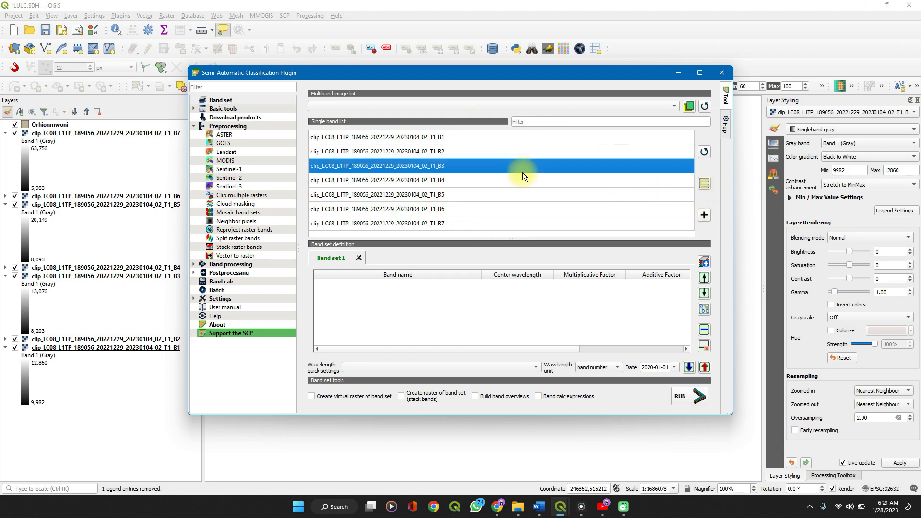
key("ctrl+a")
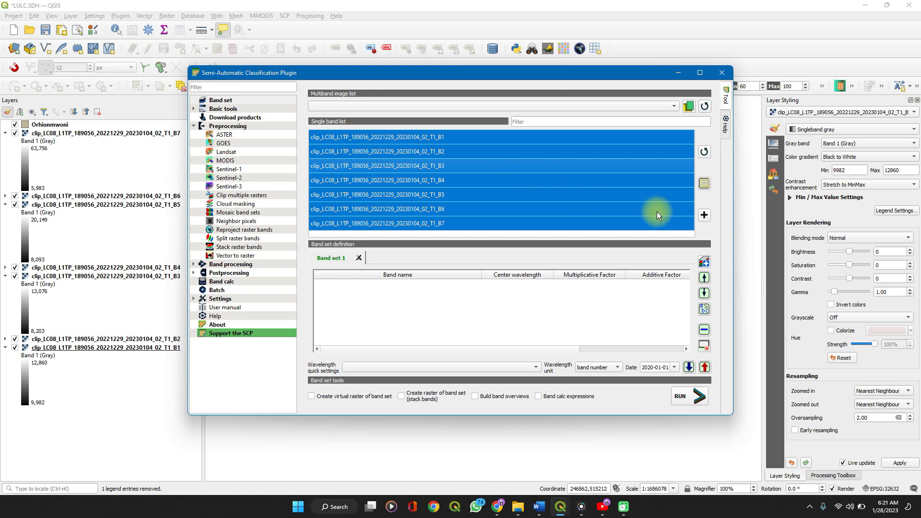
left_click(707, 217)
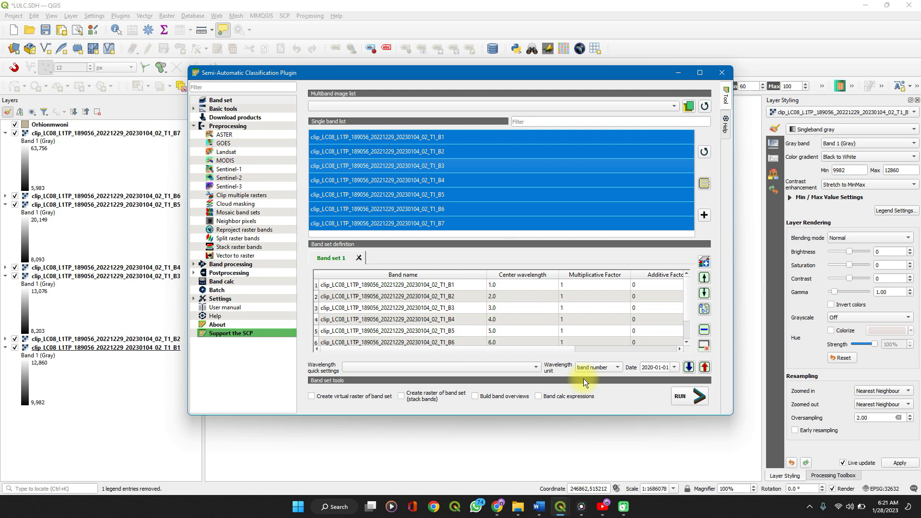
left_click(530, 366)
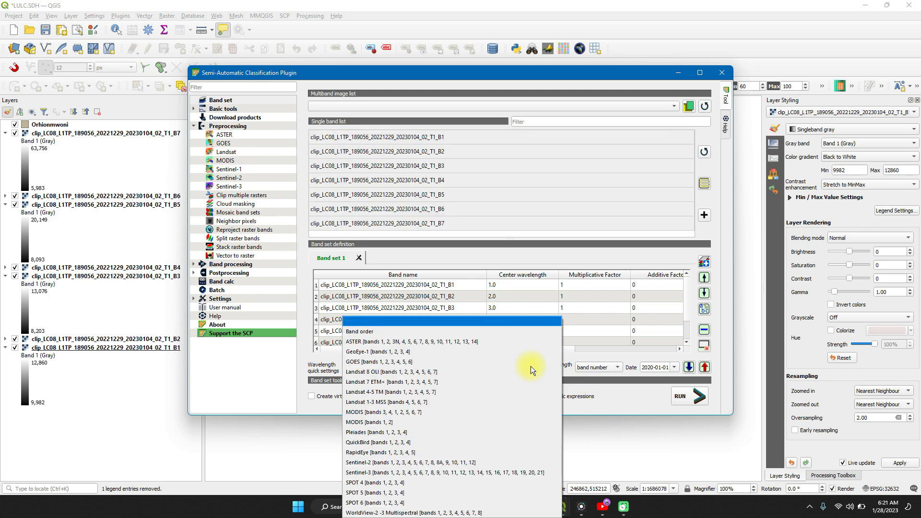
left_click(389, 373)
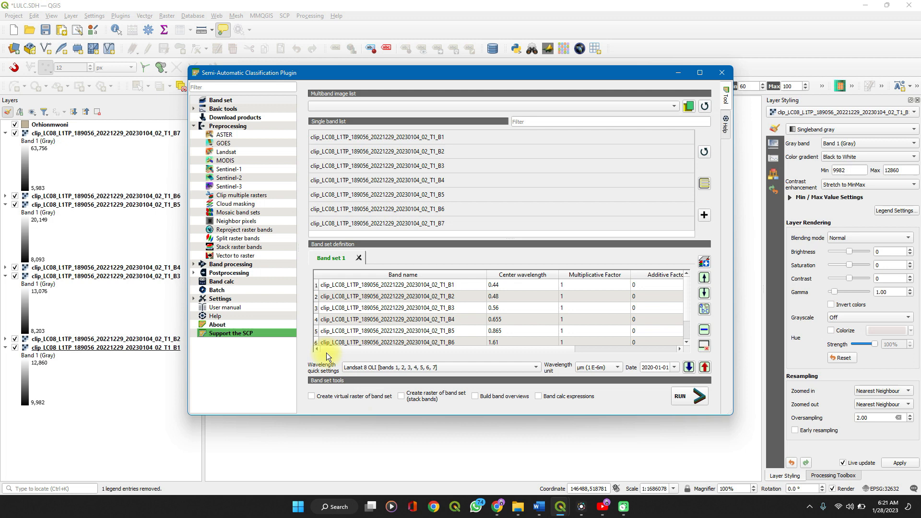
Open the Landsat preprocessing tool and set the Clip folder in LULC as the directory containing the Landsat bands
left_click(226, 154)
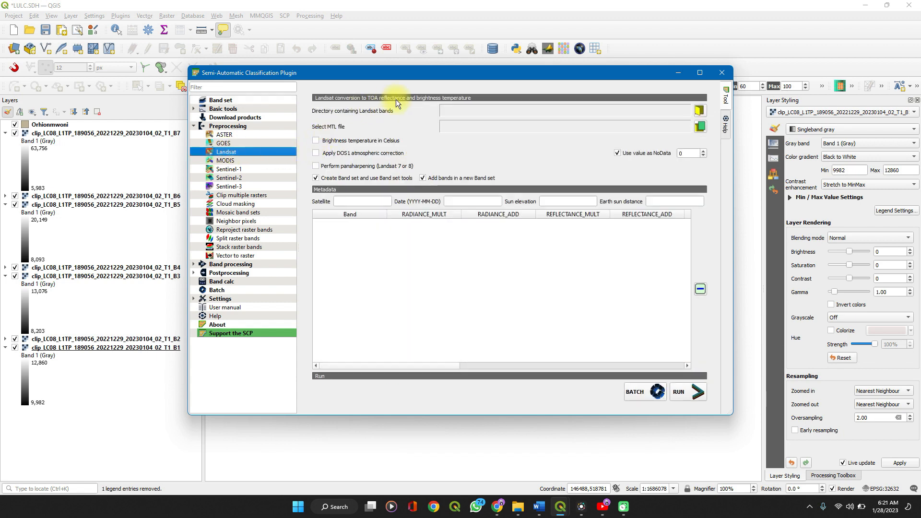
left_click(700, 111)
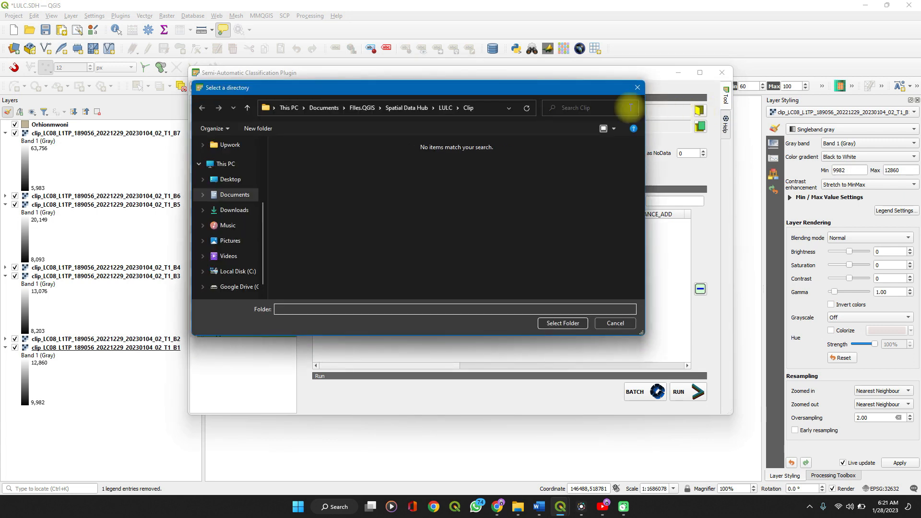
left_click(442, 107)
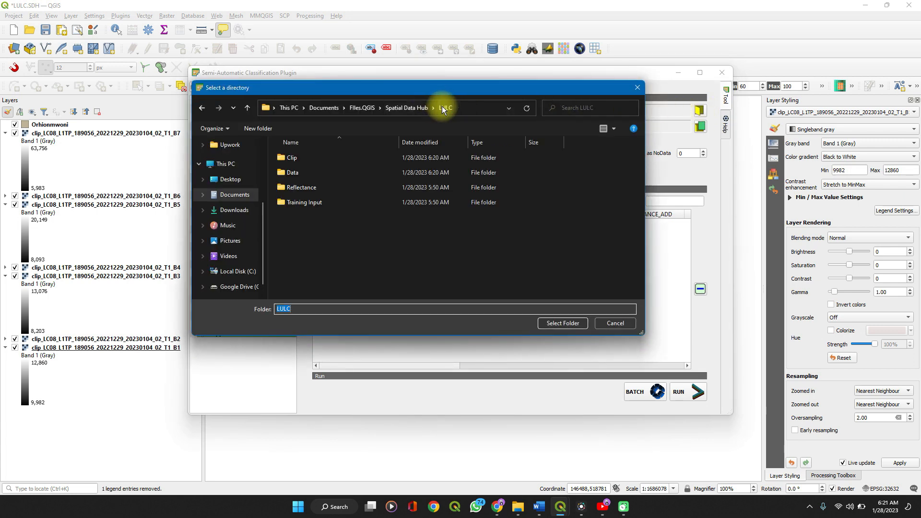
left_click(336, 160)
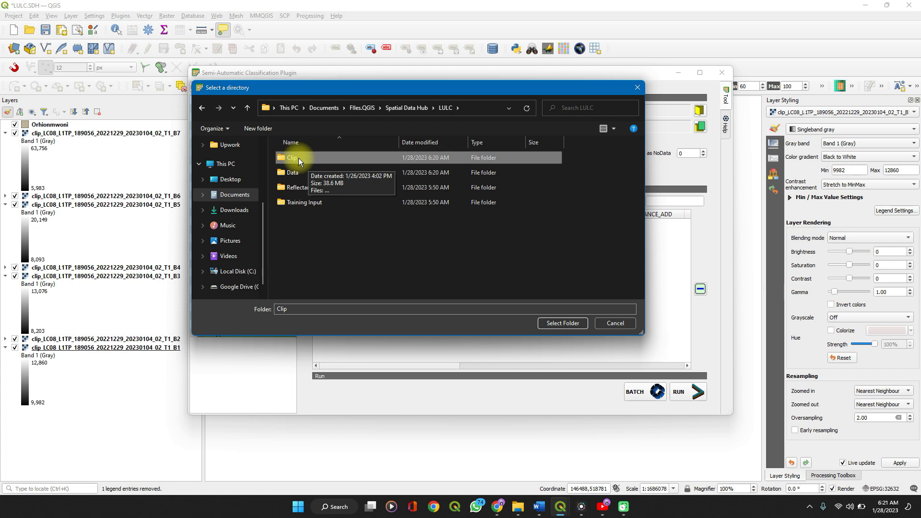
left_click(548, 324)
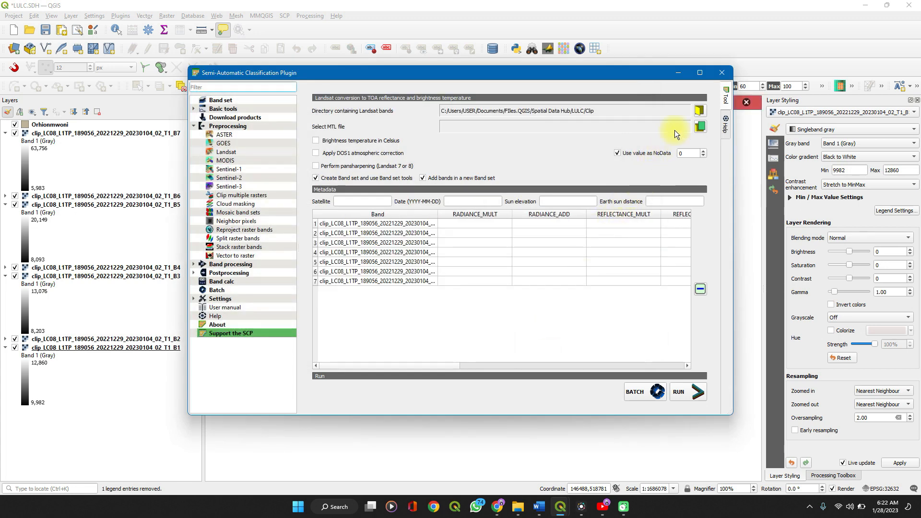
Load the metadata file LC08_L1TP_189056_20221229_20230104_02_T1_MTL.txt from the Data folder in LULC as the MTL file for the Landsat conversion
left_click(699, 127)
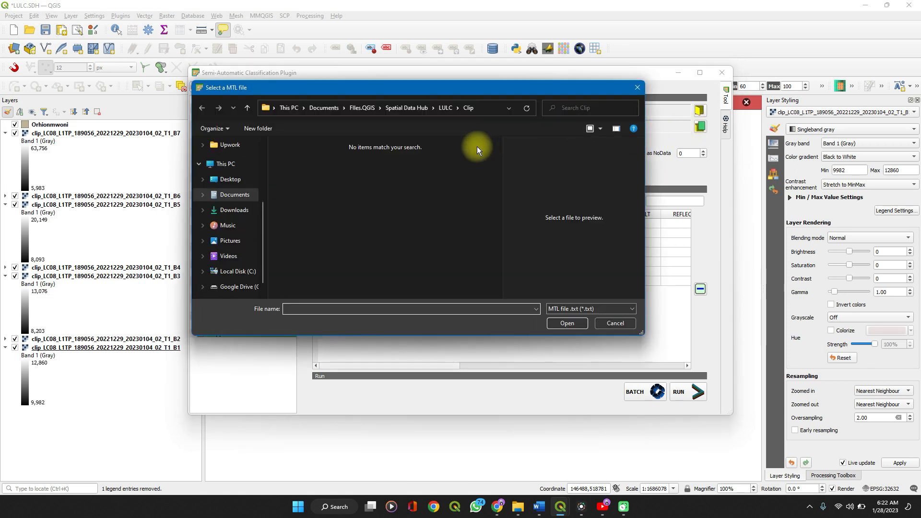
left_click(445, 108)
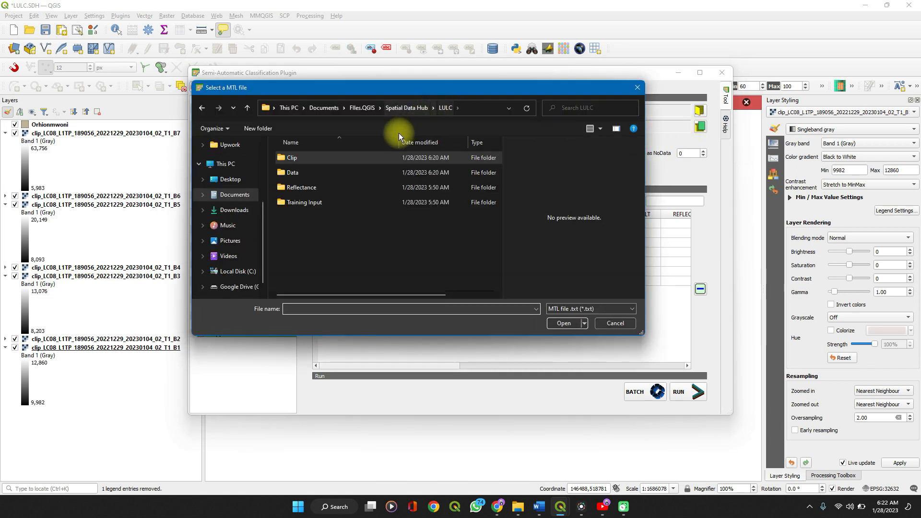
double_click(318, 179)
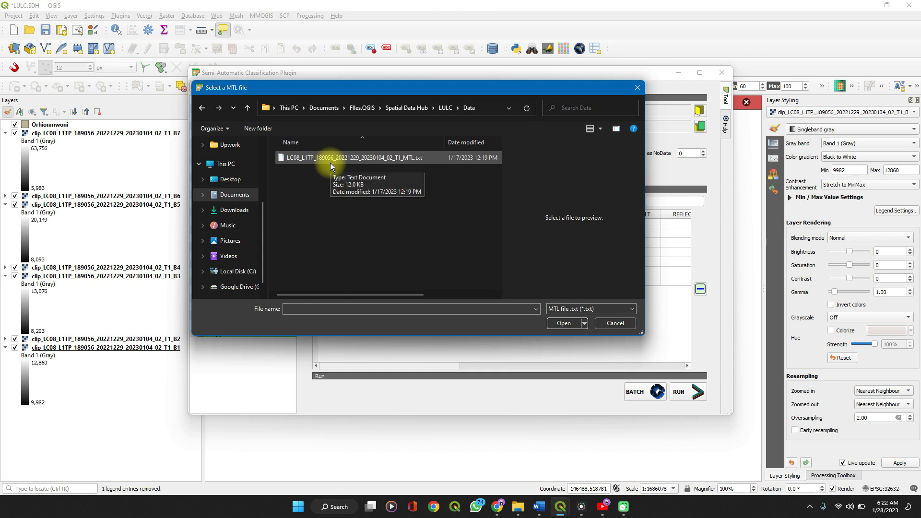
left_click(330, 163)
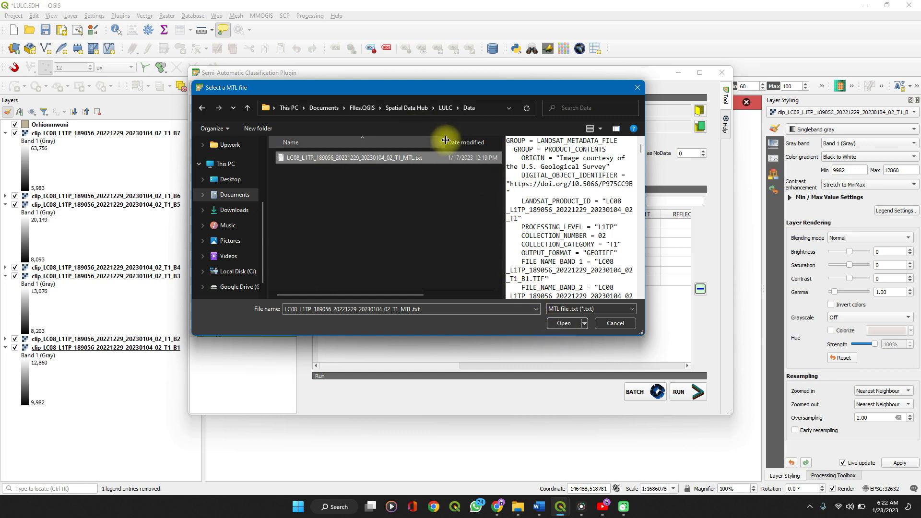
left_click_drag(444, 140, 472, 141)
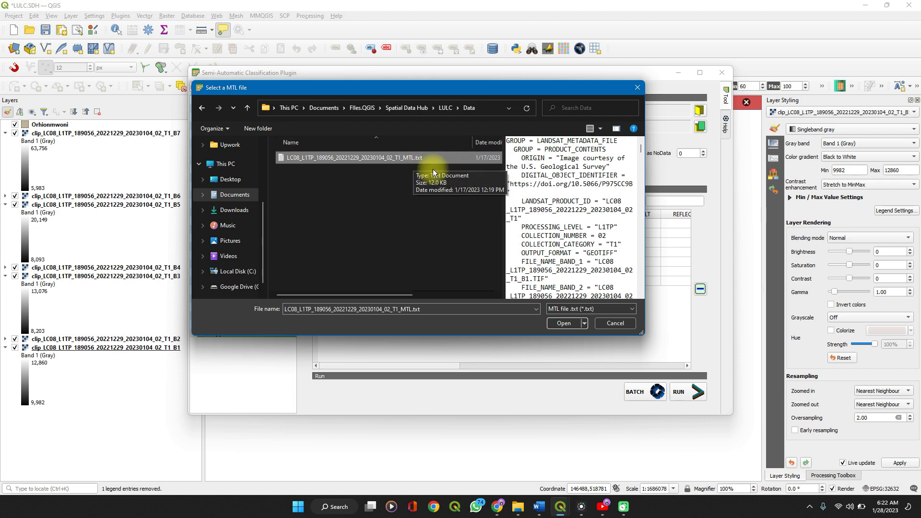
left_click(555, 322)
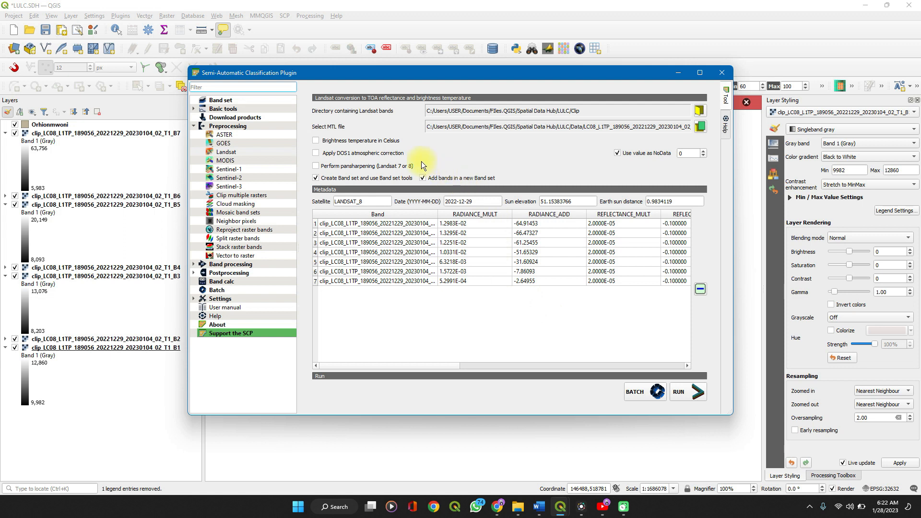
Enable DOS1 atmospheric correction, run the Landsat conversion with the Reflectance folder in LULC as output, and minimize the plugin window
left_click(316, 153)
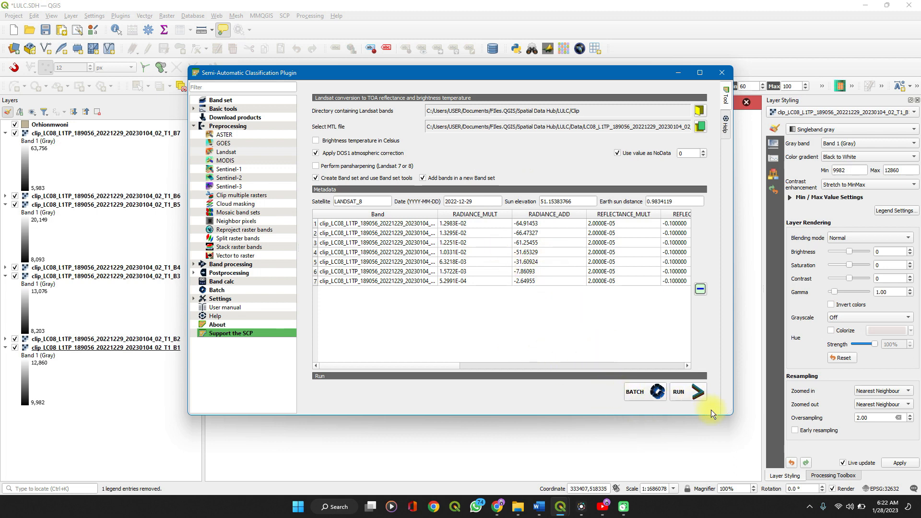
left_click(690, 392)
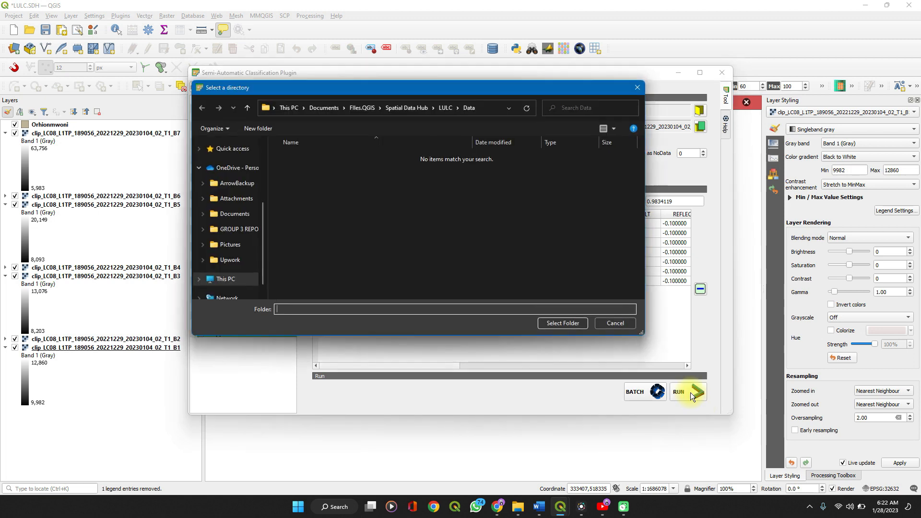
left_click(442, 107)
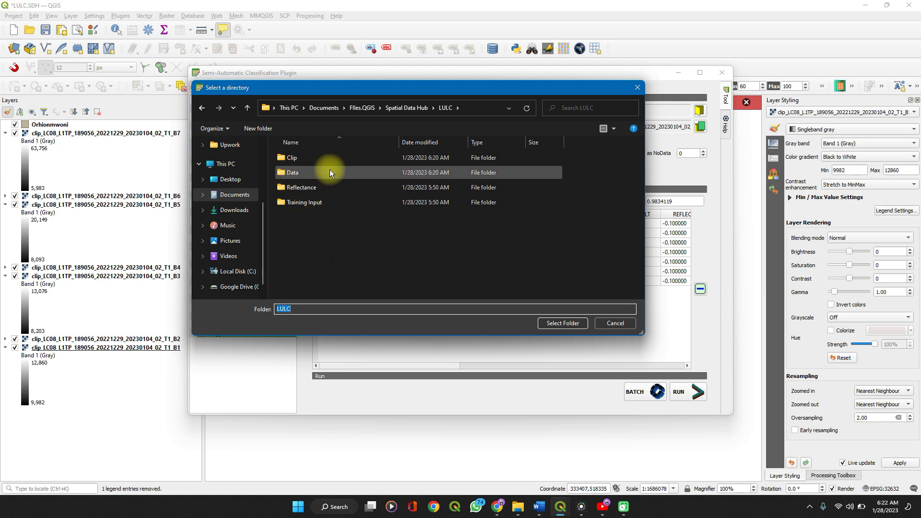
left_click(309, 186)
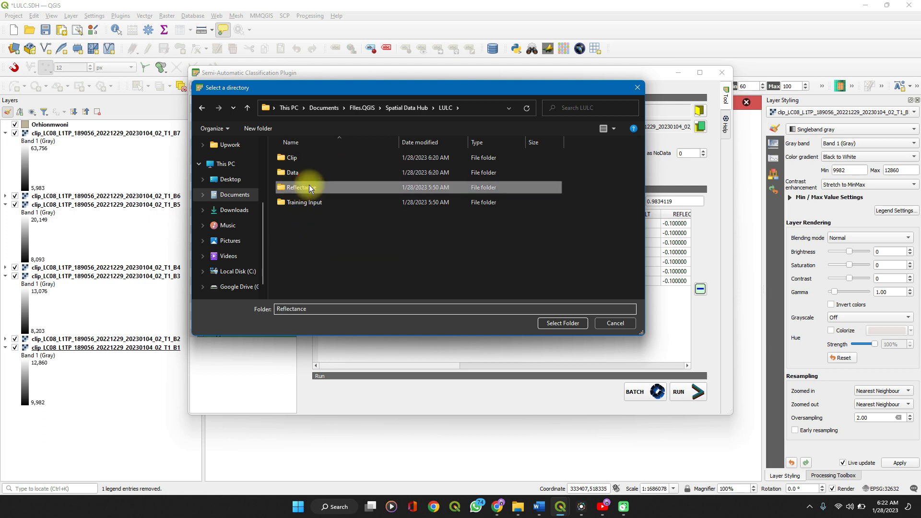
left_click(558, 323)
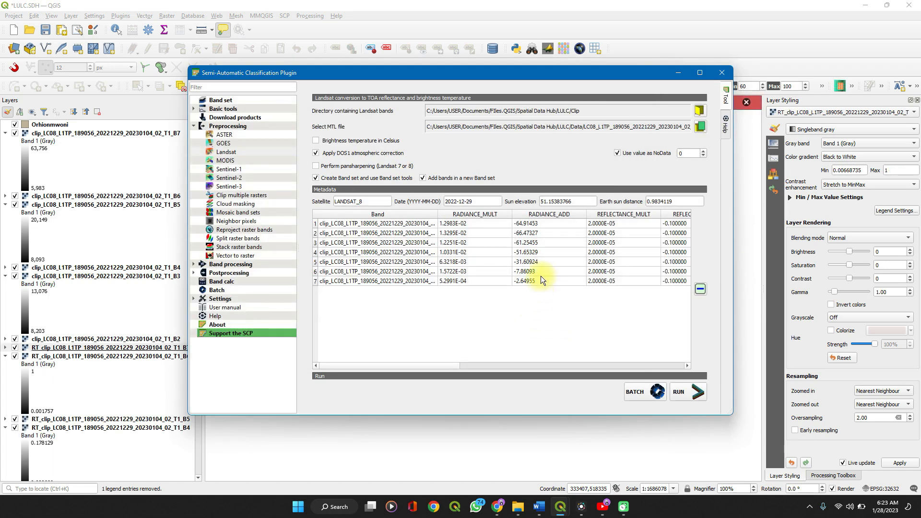
left_click(683, 74)
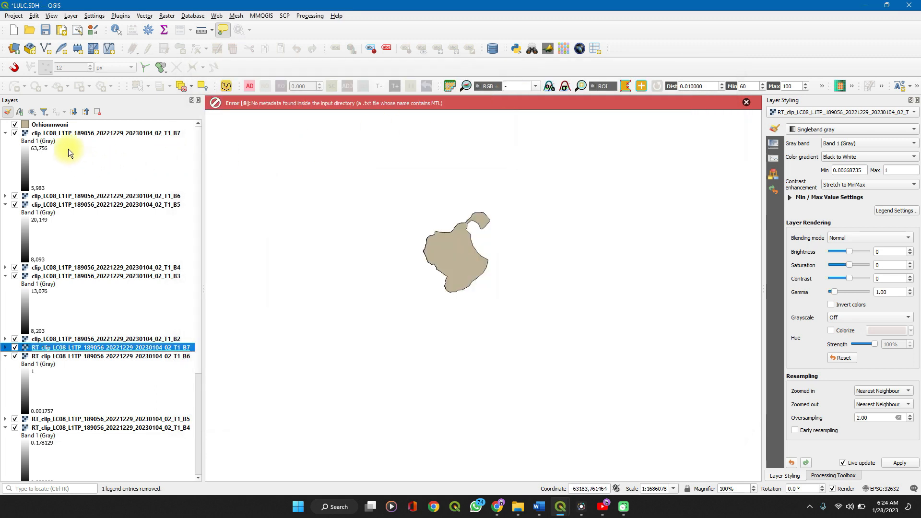
Remove the clipped band layers B7 through B2 that lack the RT prefix from the project, keeping the reflectance layers and Orhionmwoni
left_click(60, 134)
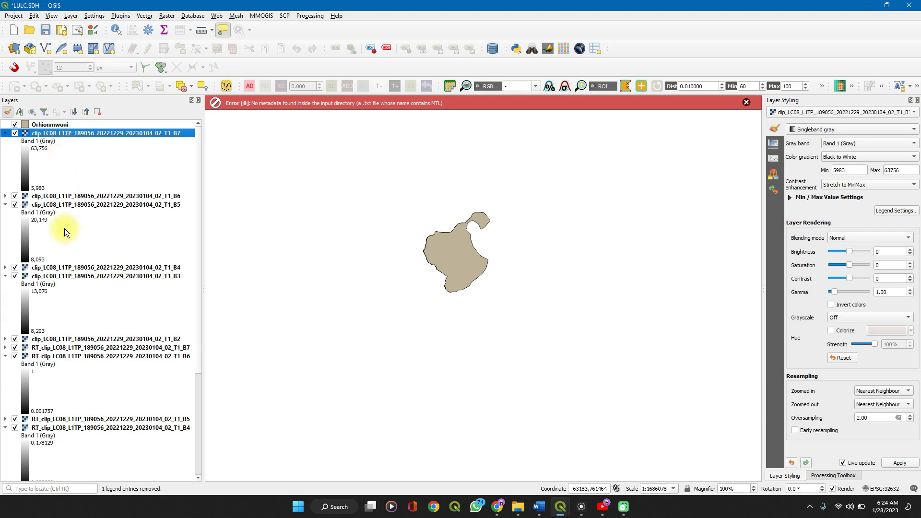
scroll(57, 330, "down", 3)
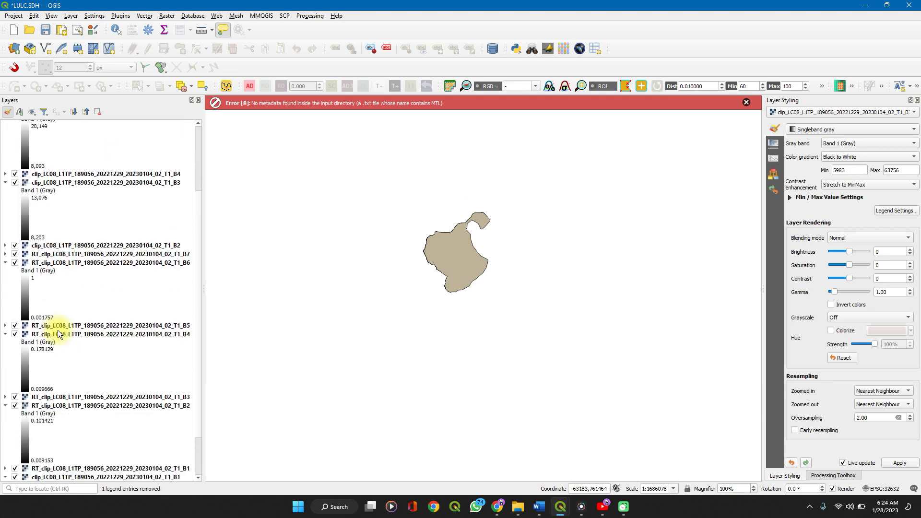
scroll(57, 332, "up", 2)
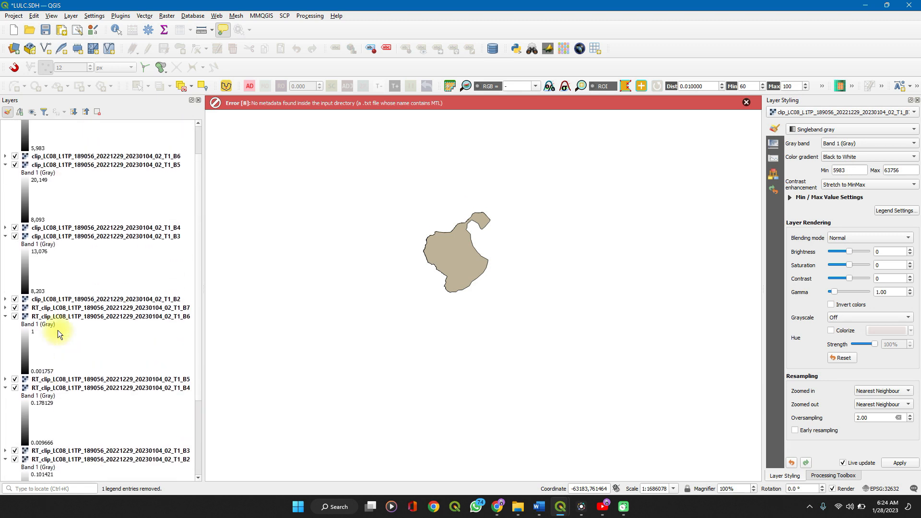
left_click(67, 299)
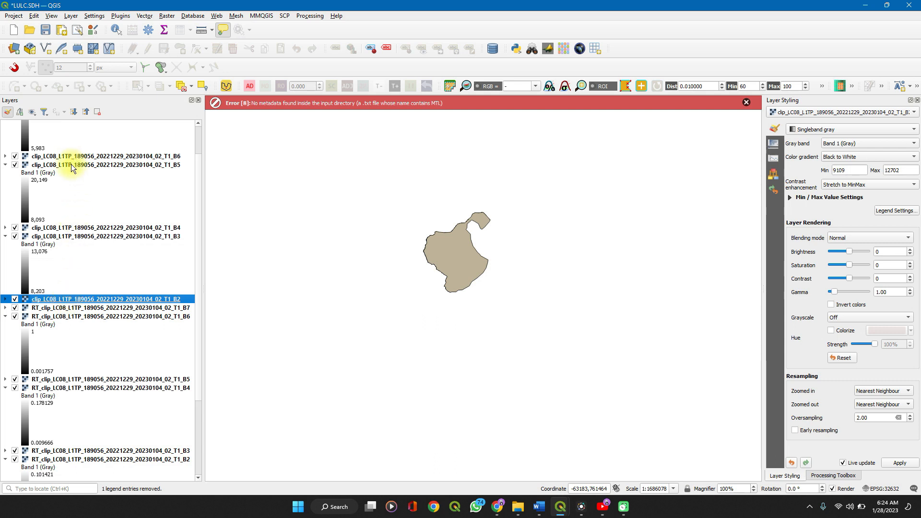
scroll(71, 164, "up", 2)
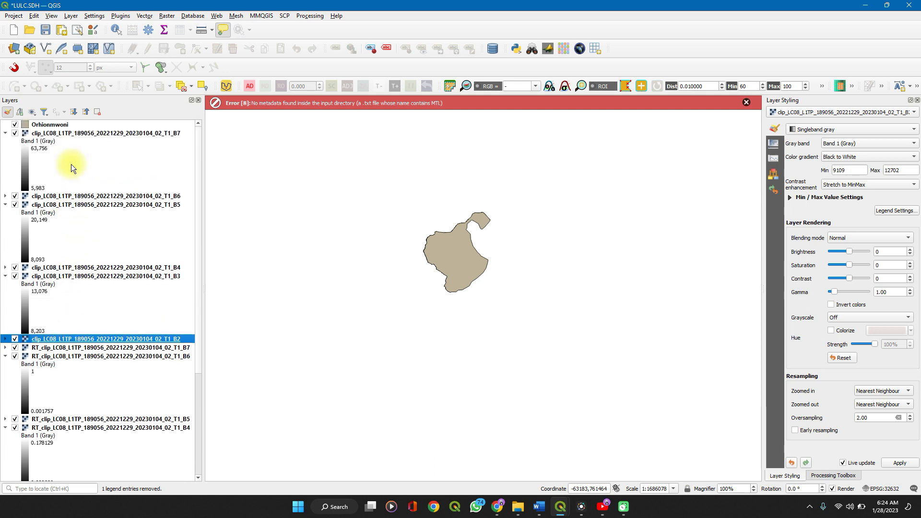
left_click(81, 134, "shift")
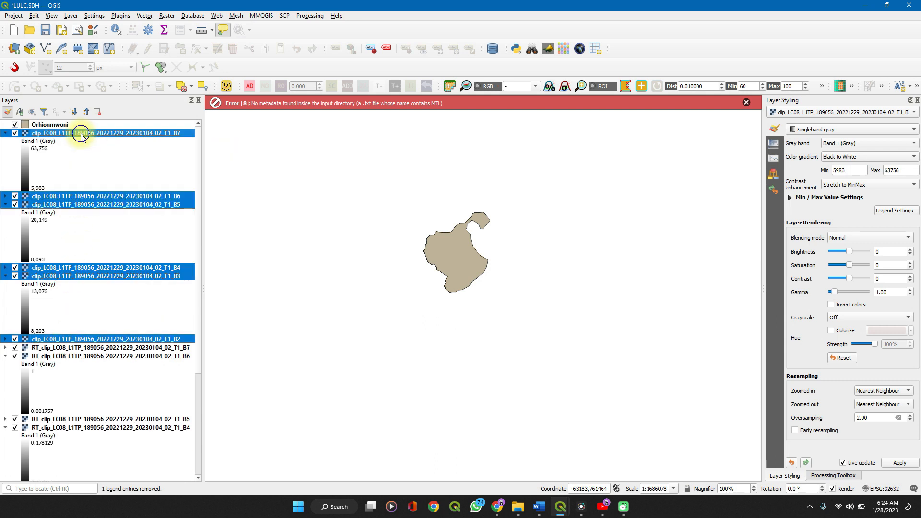
right_click(81, 134)
left_click(110, 217)
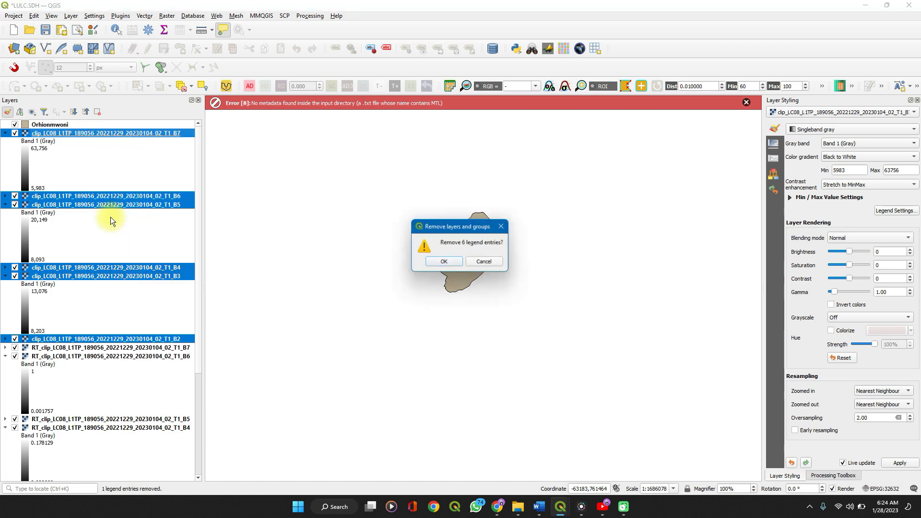
key("Return")
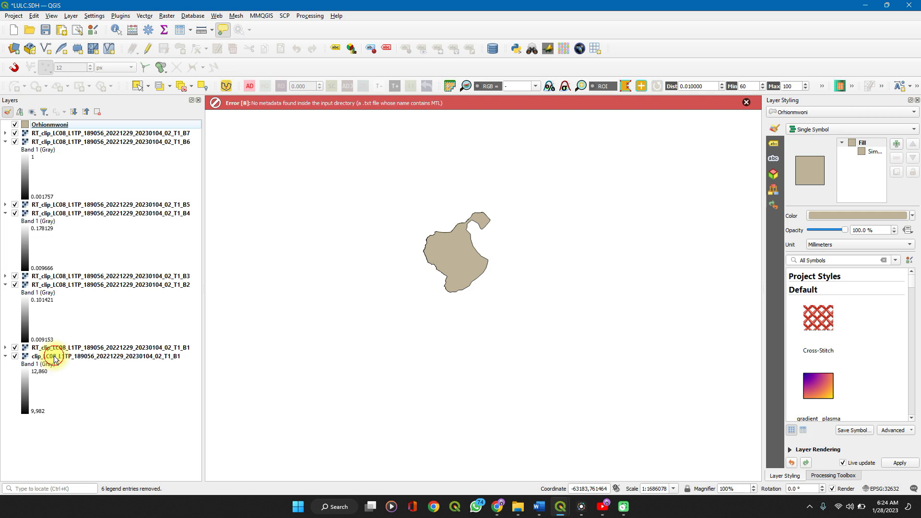
Remove the remaining non-reflectance clipped B1 layer from the project and dismiss the metadata error message above the map
left_click(53, 356)
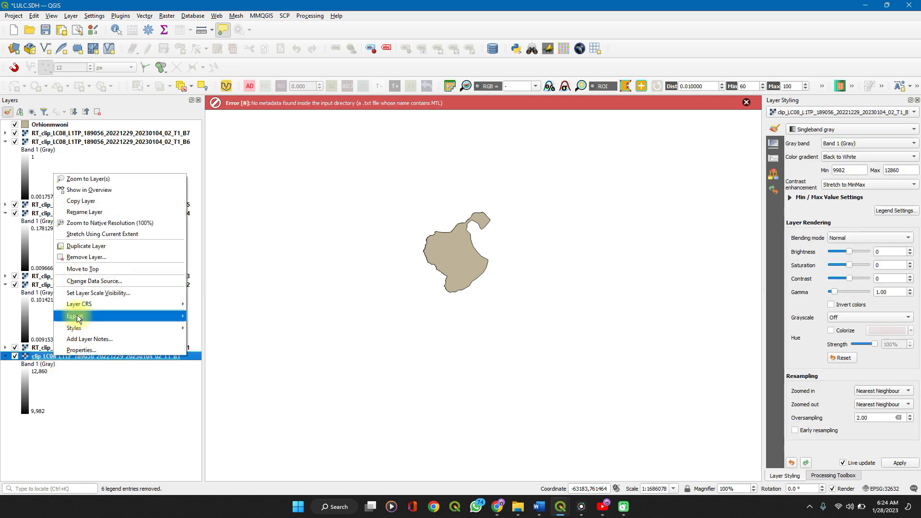
left_click(72, 257)
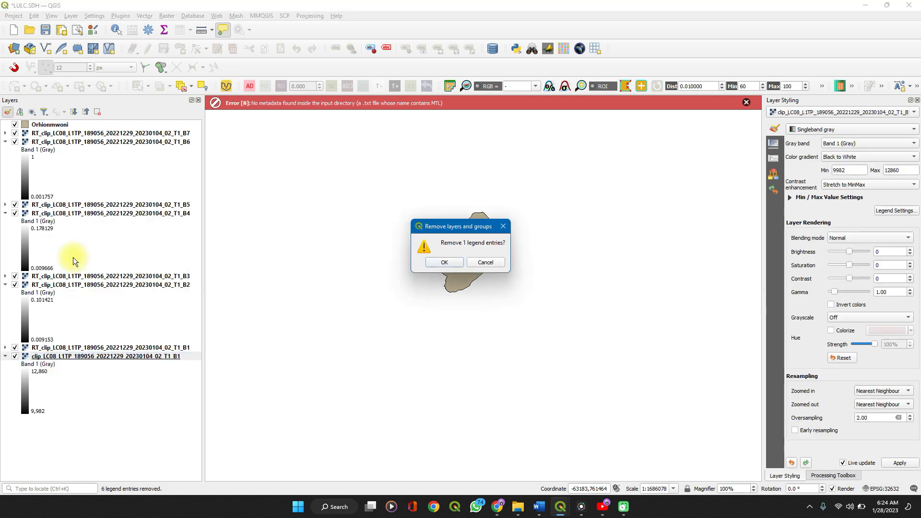
key("Return")
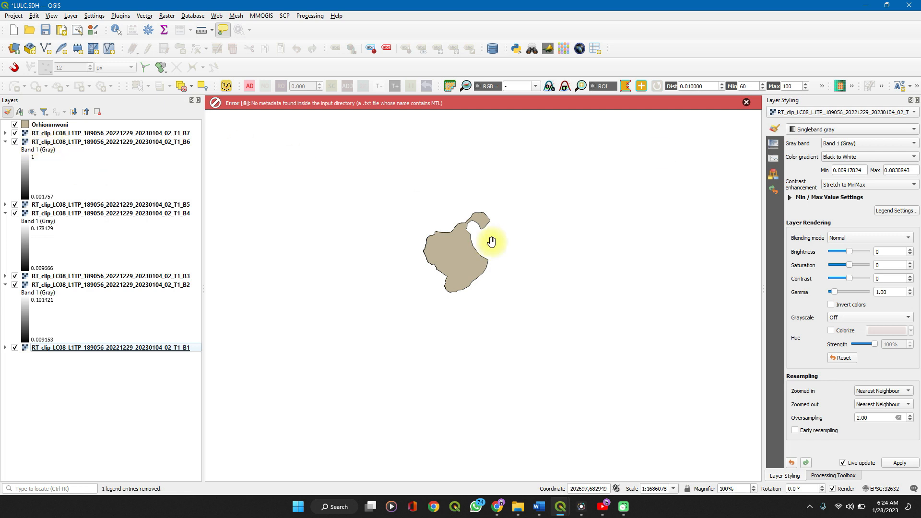
left_click(746, 102)
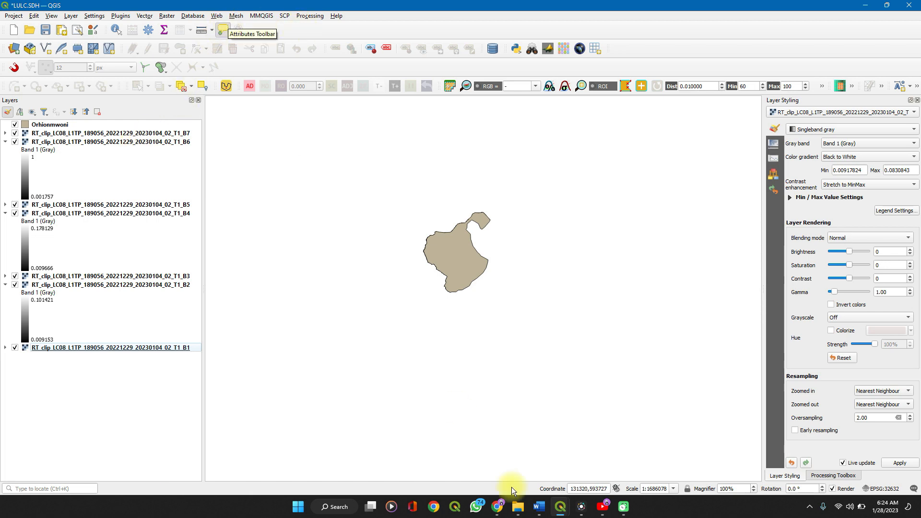
Refresh the single band list in the plugin's band set tool and check the reflectance bands and center wavelengths in Band set 2
mouse_move(560, 506)
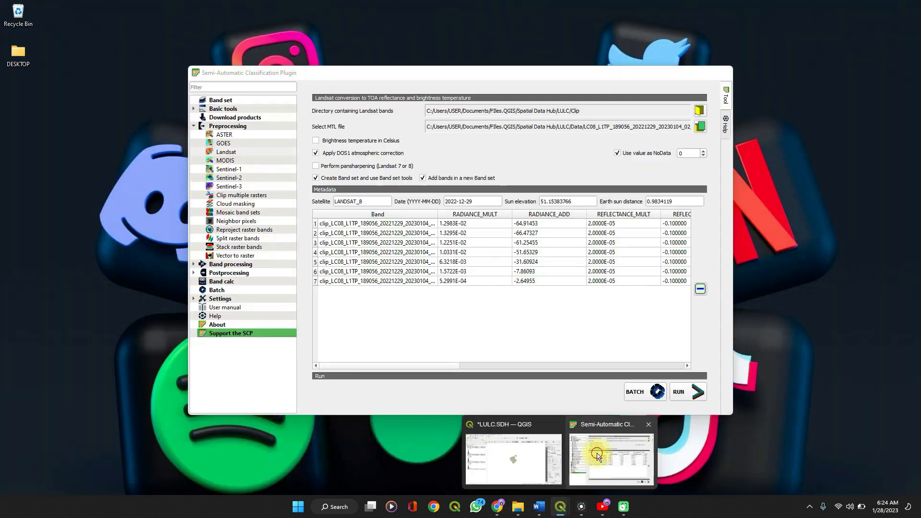
left_click(597, 453)
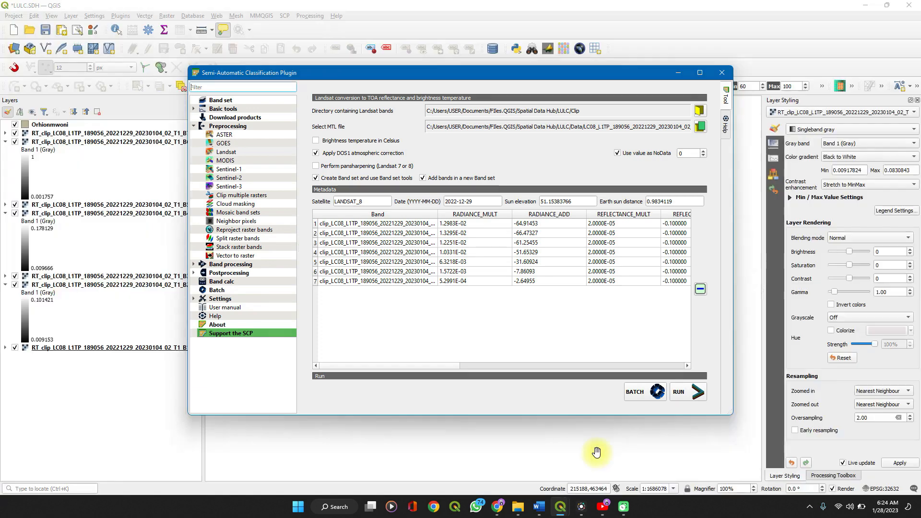
left_click(227, 101)
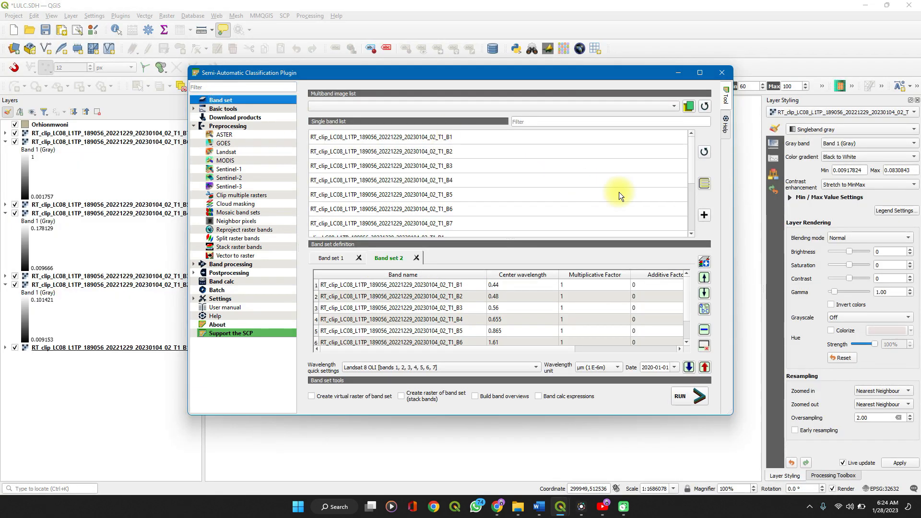
scroll(381, 162, "down", 2)
scroll(381, 162, "up", 2)
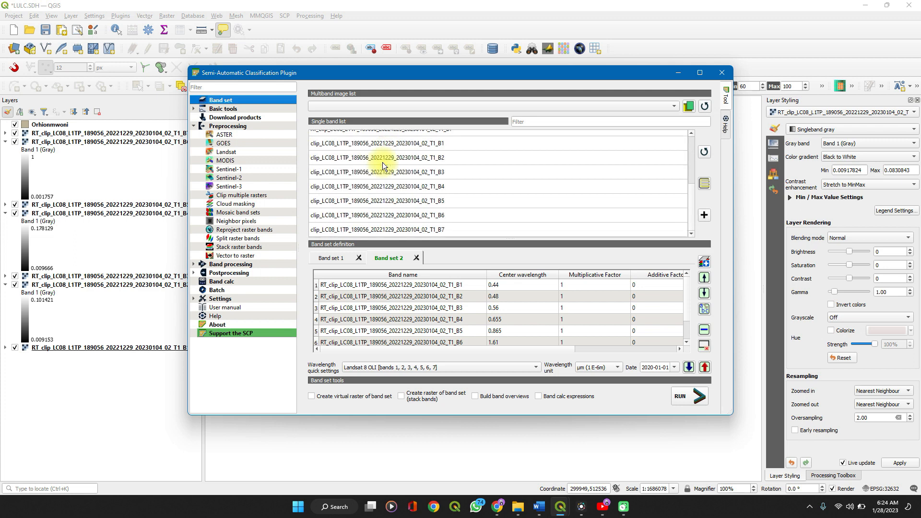
left_click(704, 152)
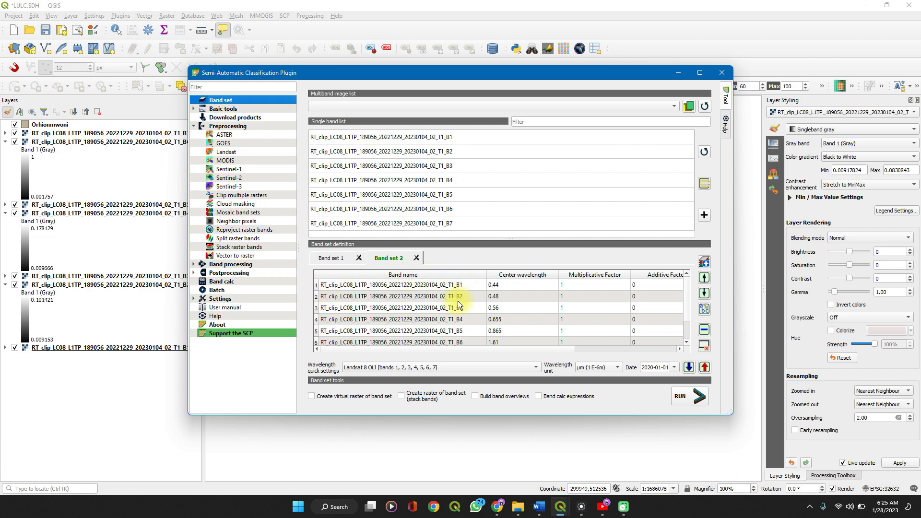
scroll(457, 301, "down", 1)
scroll(458, 301, "up", 1)
scroll(462, 341, "down", 1)
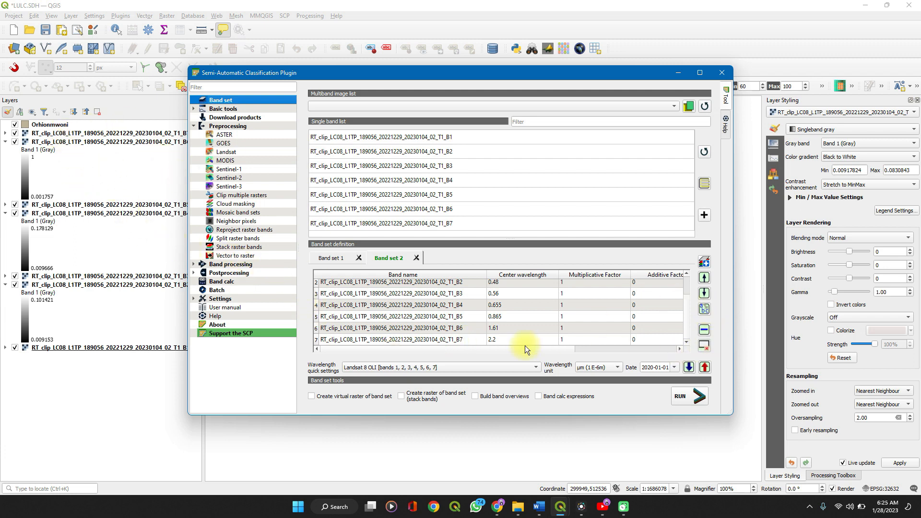
left_click(460, 305)
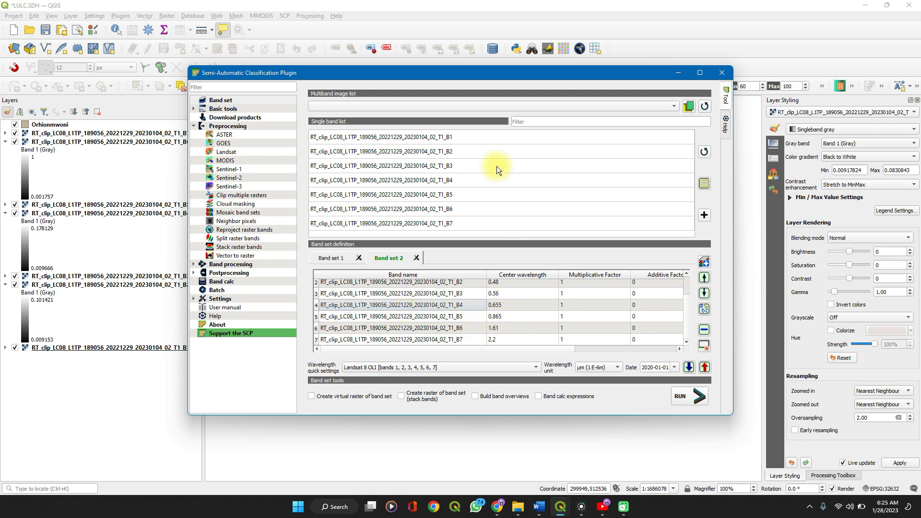
left_click(672, 75)
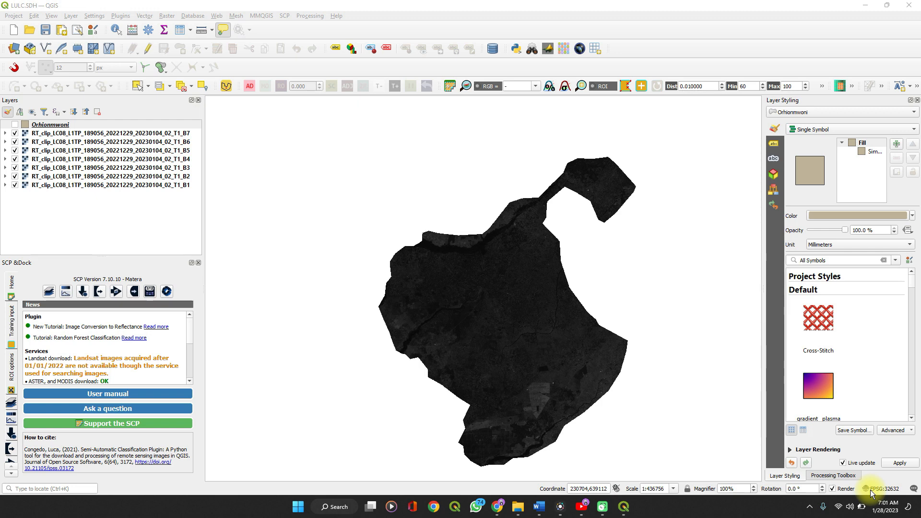
left_click(507, 385)
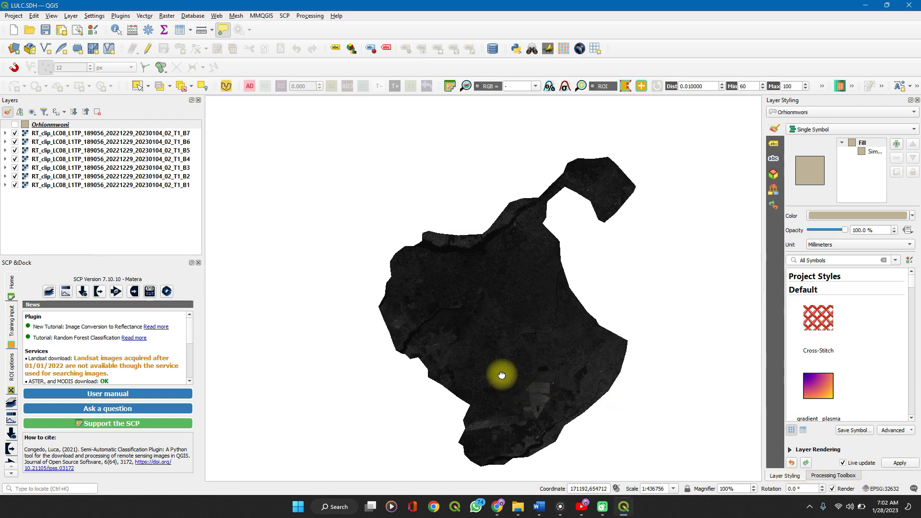
left_click_drag(507, 385, 494, 369)
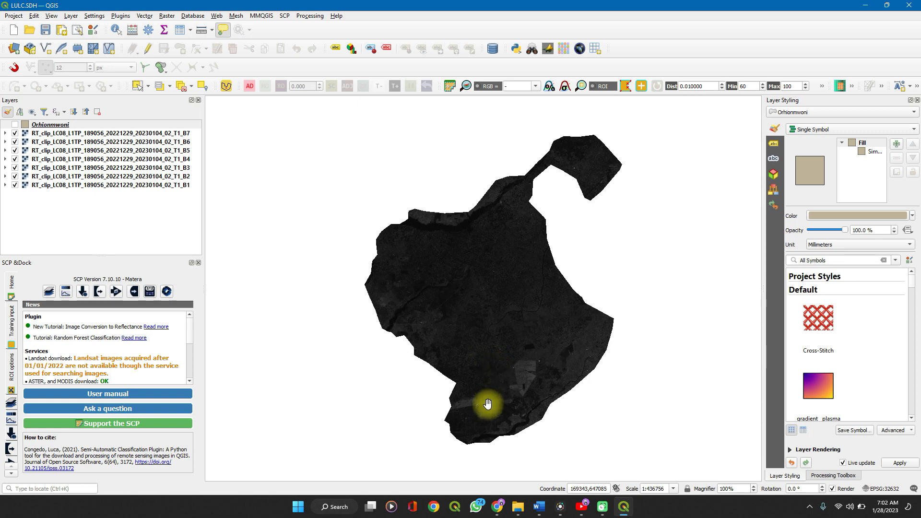
Review the Landsat band wavelength table and the composite band combinations table in the Word document, and return to QGIS
left_click(544, 506)
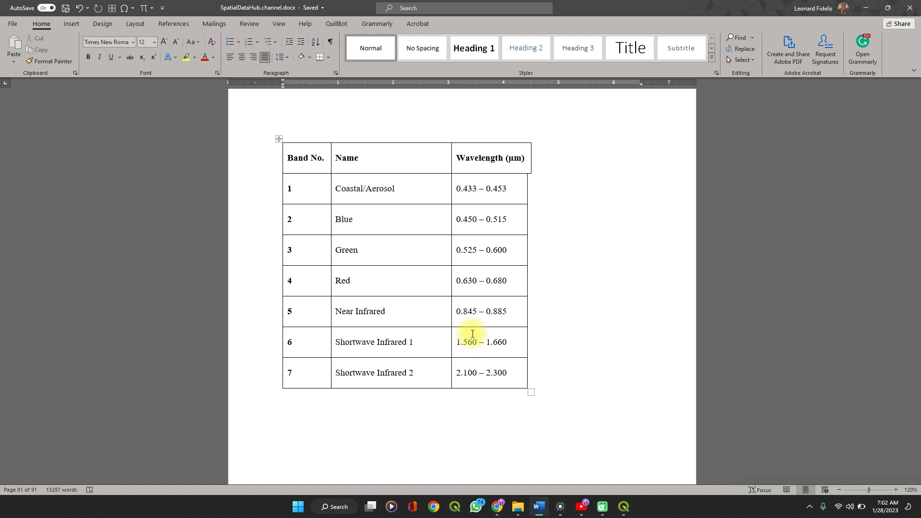
scroll(472, 333, "down", 12)
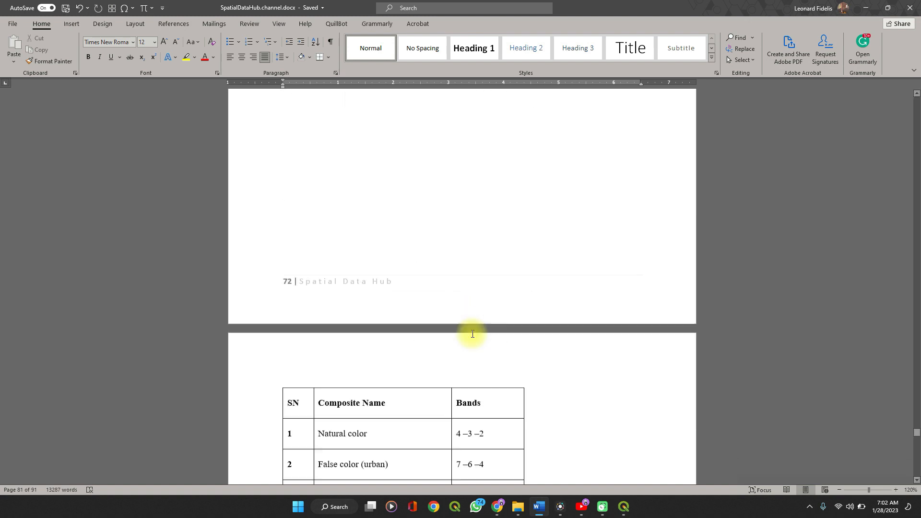
scroll(472, 333, "up", 2)
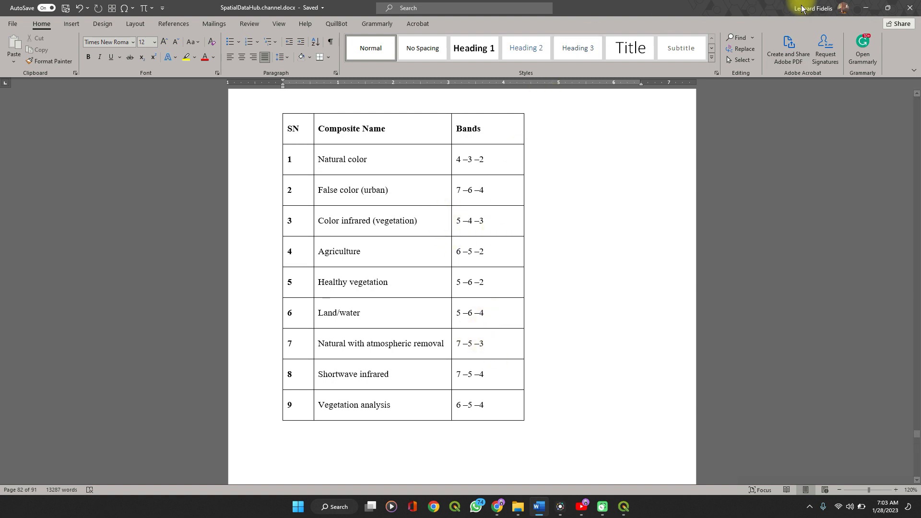
left_click(861, 8)
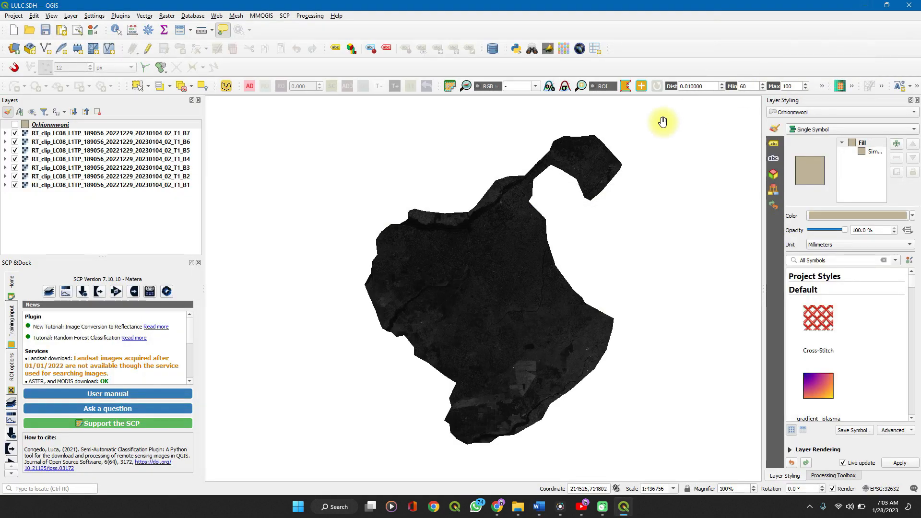
Display Band set 2 as a natural color RGB composite with bands 4-3-2 and inspect it closely
left_click(534, 87)
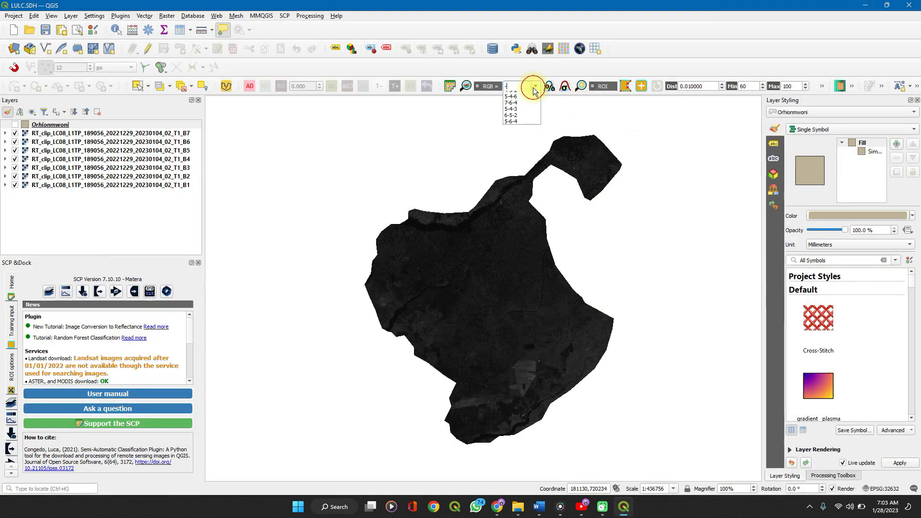
left_click(512, 92)
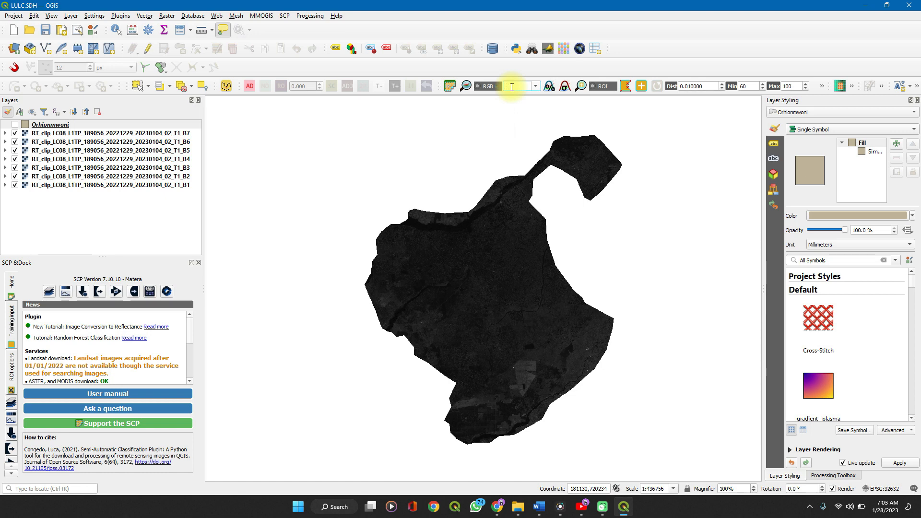
type("4-3-22")
key("Return")
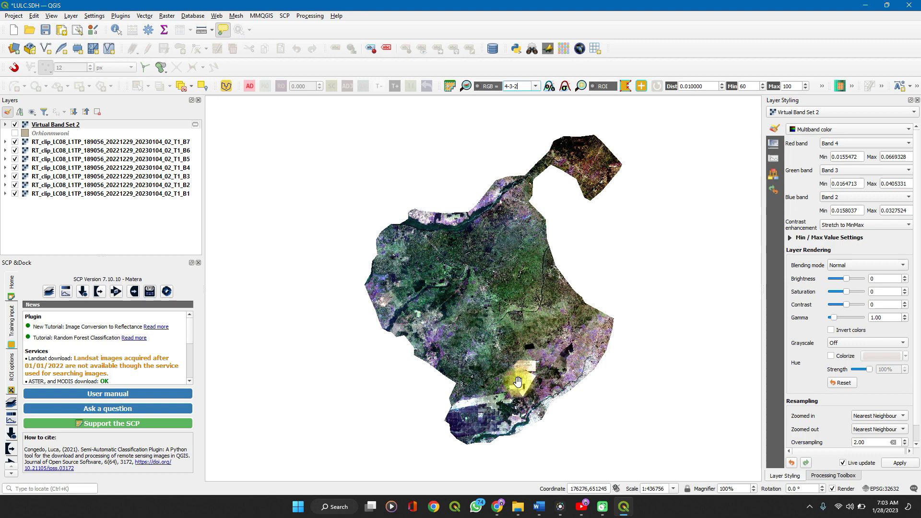
scroll(434, 298, "up", 2)
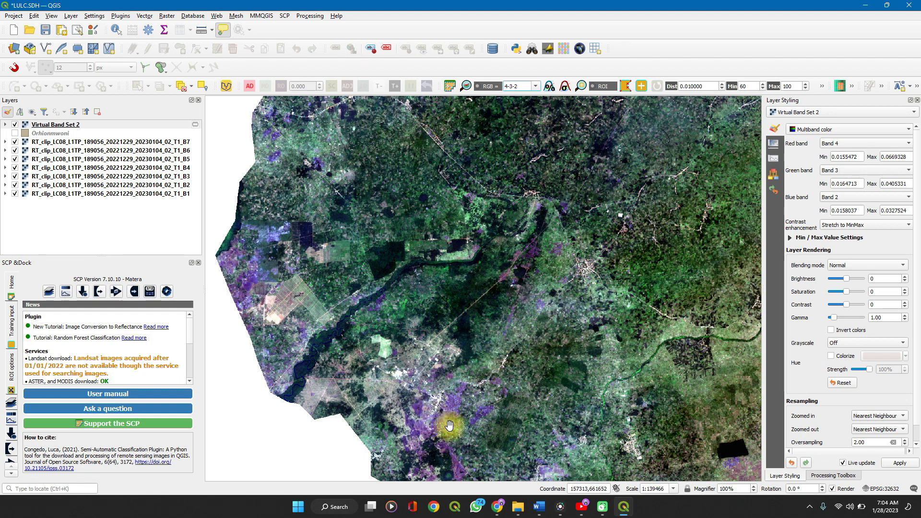
Set the RGB composite to the urban false color combination 7-6-4 and inspect the area around the river
left_click(535, 87)
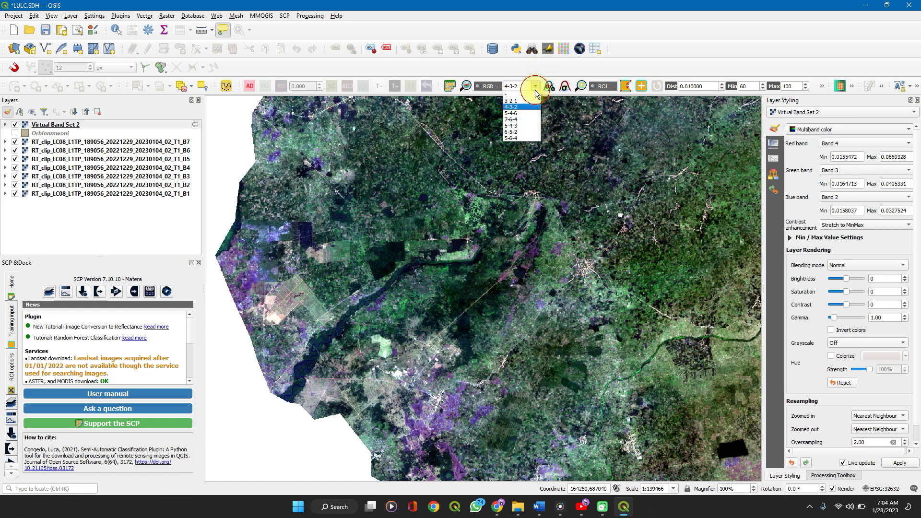
left_click(513, 120)
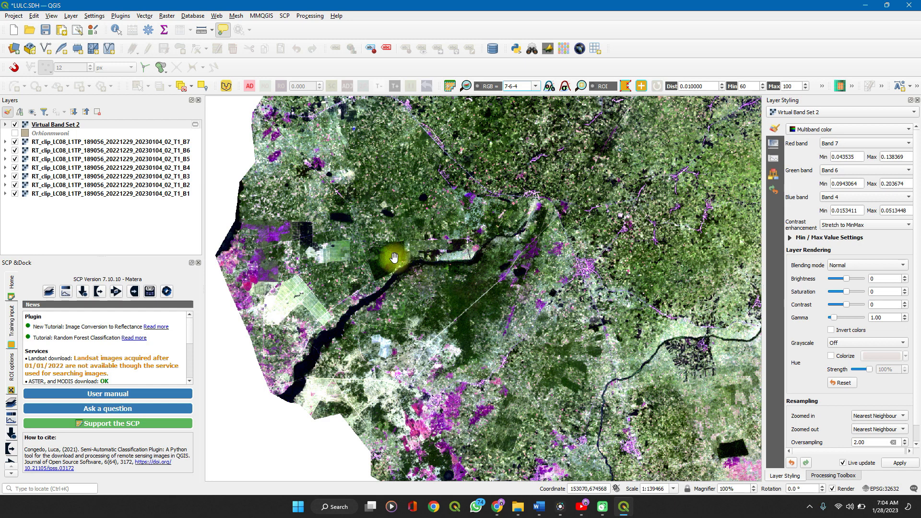
scroll(393, 258, "up", 1)
scroll(393, 258, "up", 3)
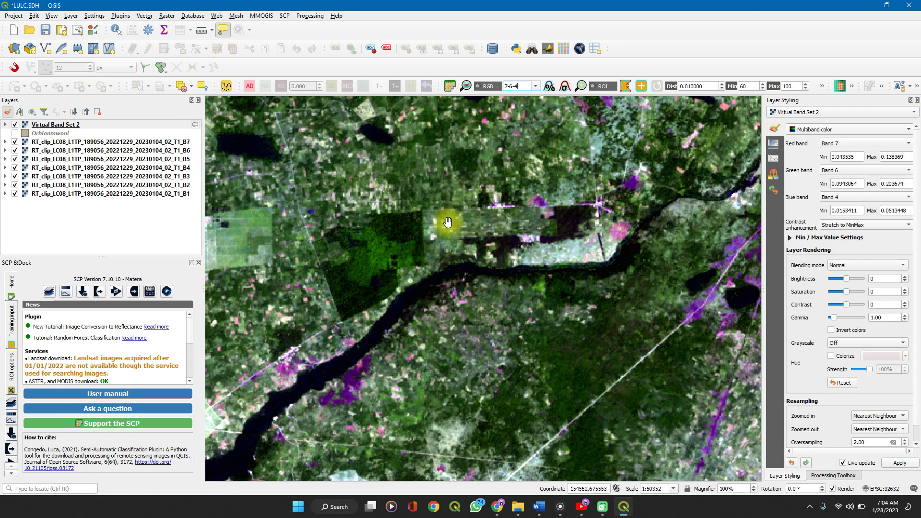
scroll(232, 223, "down", 2)
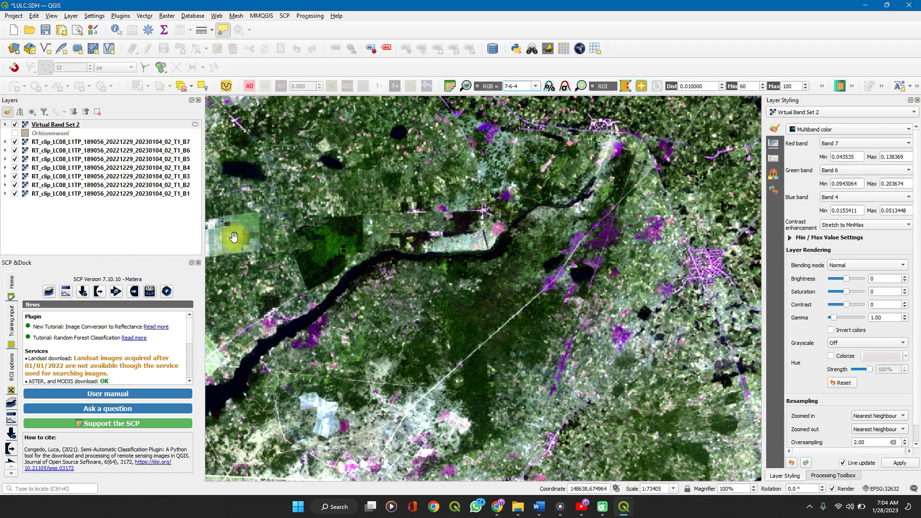
left_click(234, 236)
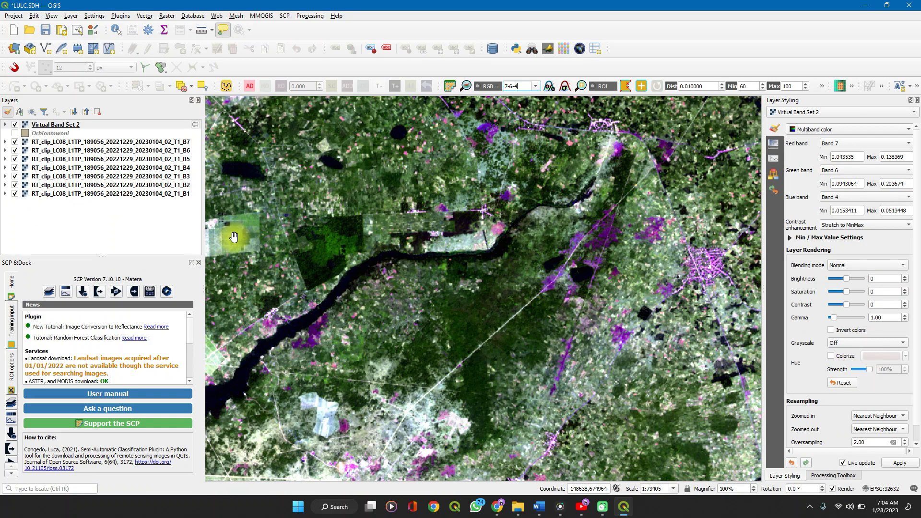
Set the RGB composite to the color infrared combination 5-4-3 and inspect the vegetation
left_click(534, 88)
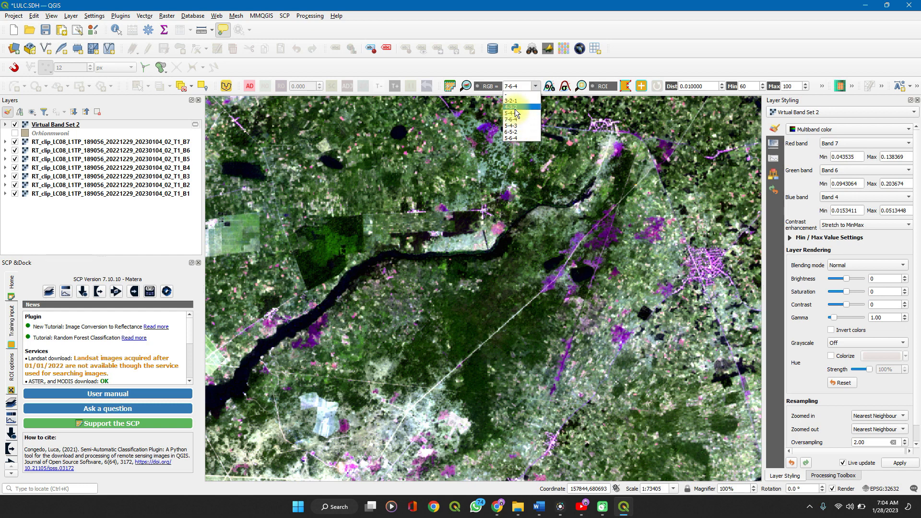
left_click(521, 85)
key("BackSpace")
key("BackSpace")
key("BackSpace")
key("BackSpace")
key("BackSpace")
type("5")
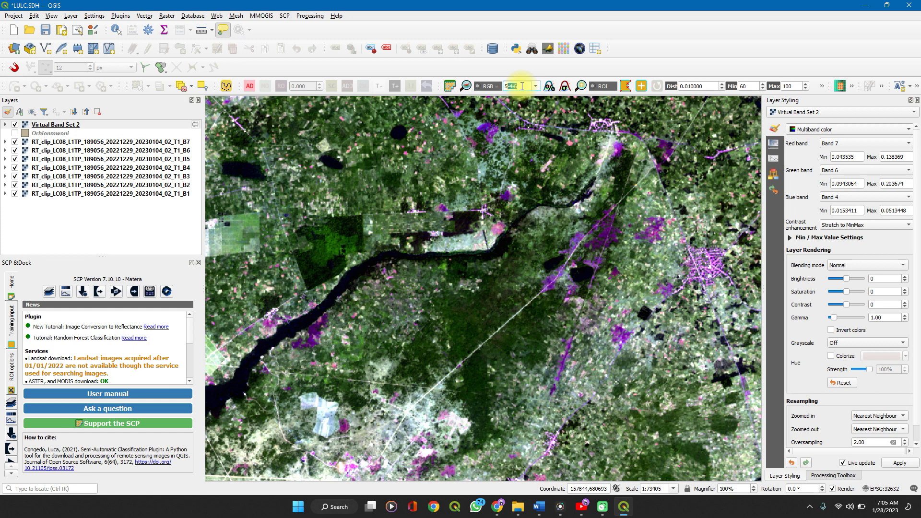
type("-4-3")
key("Return")
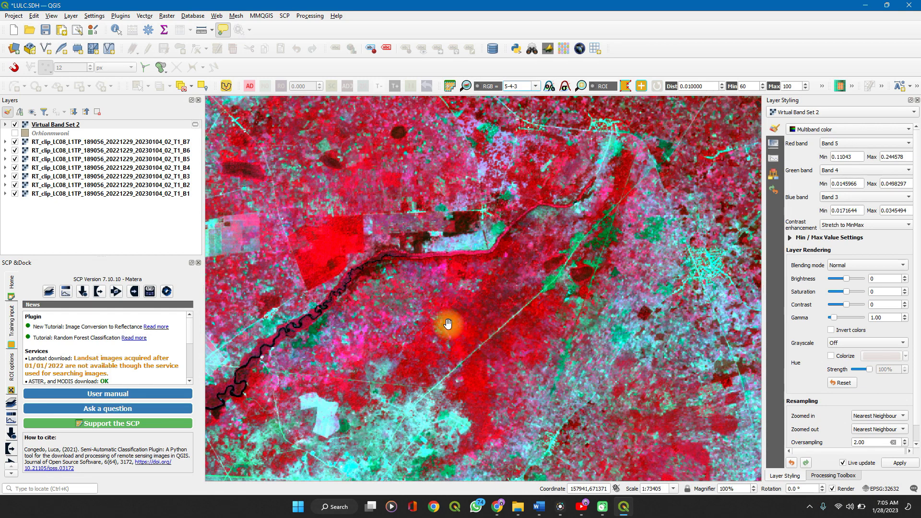
scroll(319, 253, "down", 2)
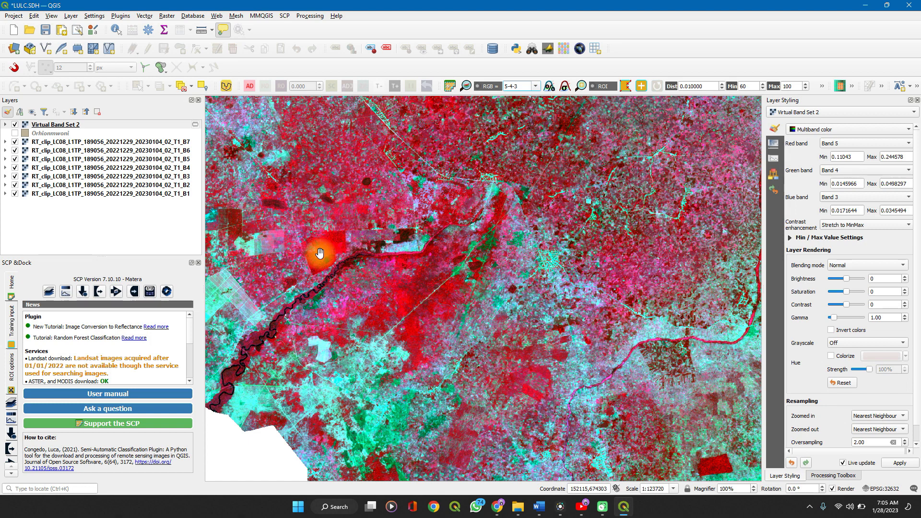
Set the RGB composite to the land/water combination 5-6-4 and inspect the northern river and the whole study area
left_click(536, 88)
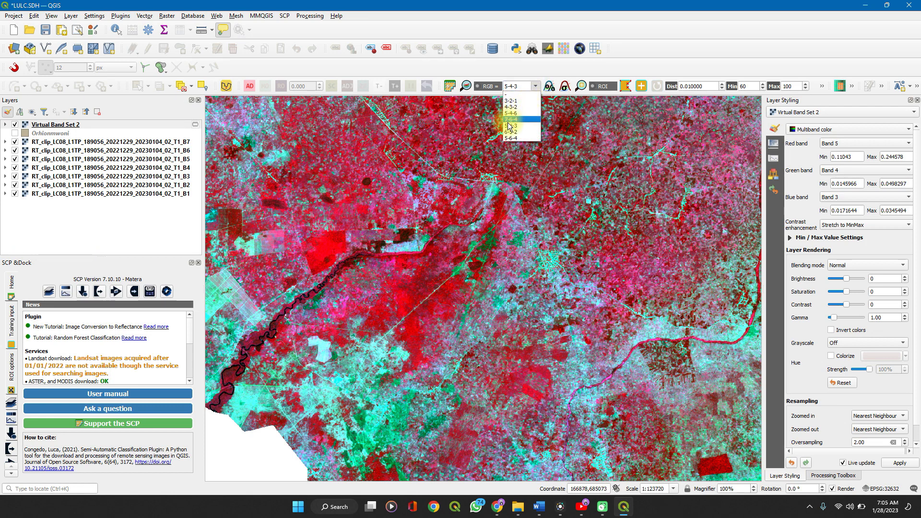
left_click(511, 138)
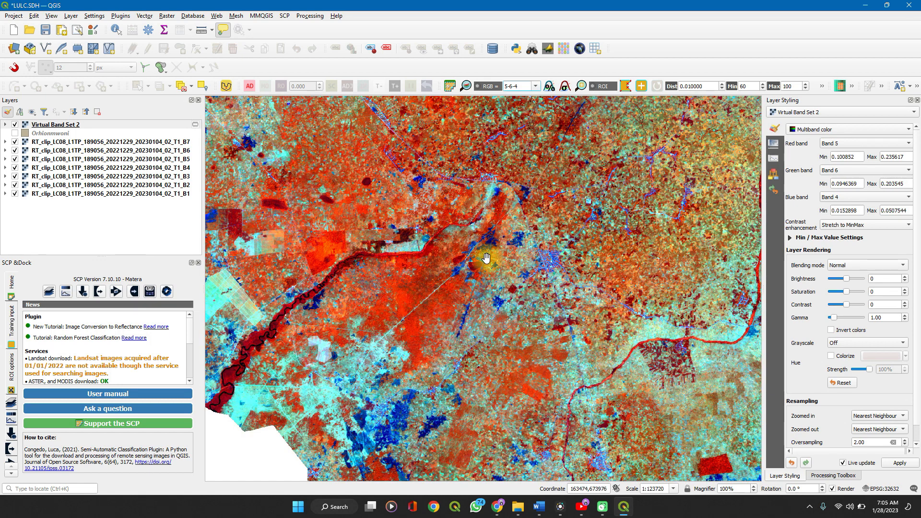
scroll(475, 232, "down", 3)
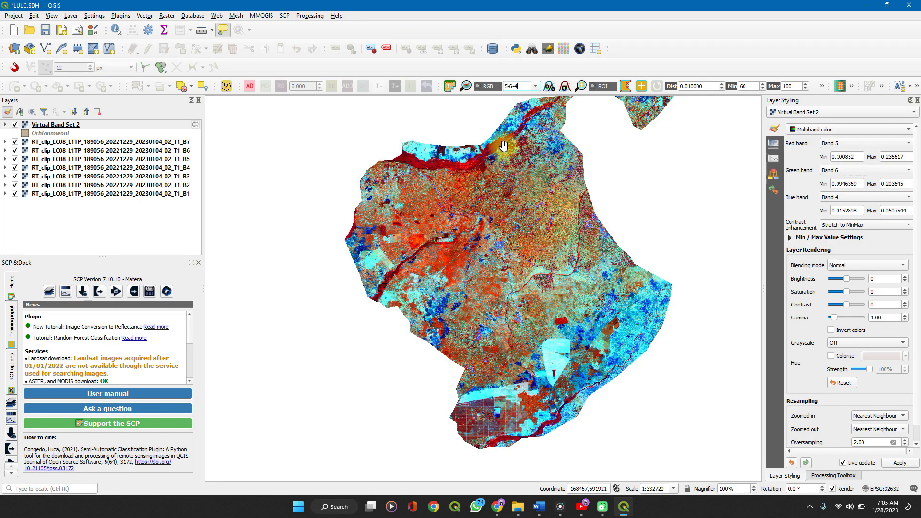
scroll(503, 144, "up", 2)
scroll(503, 144, "up", 1)
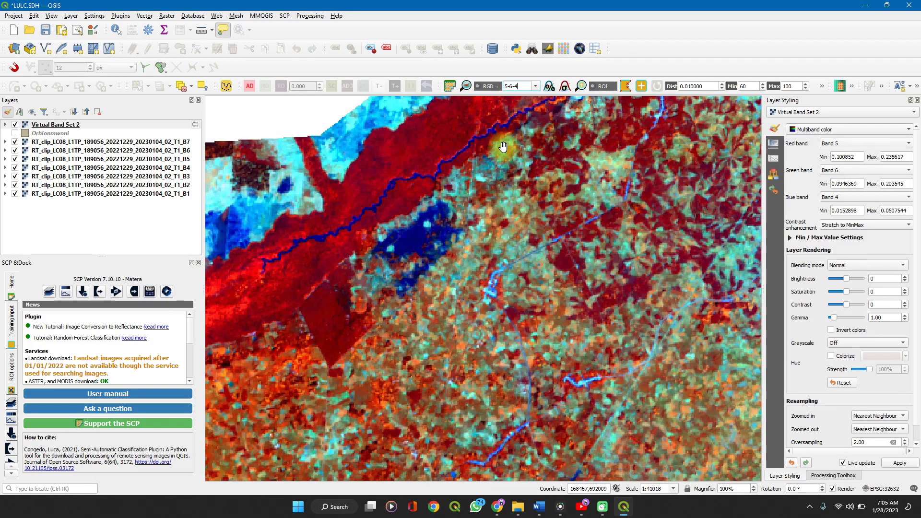
scroll(392, 247, "down", 2)
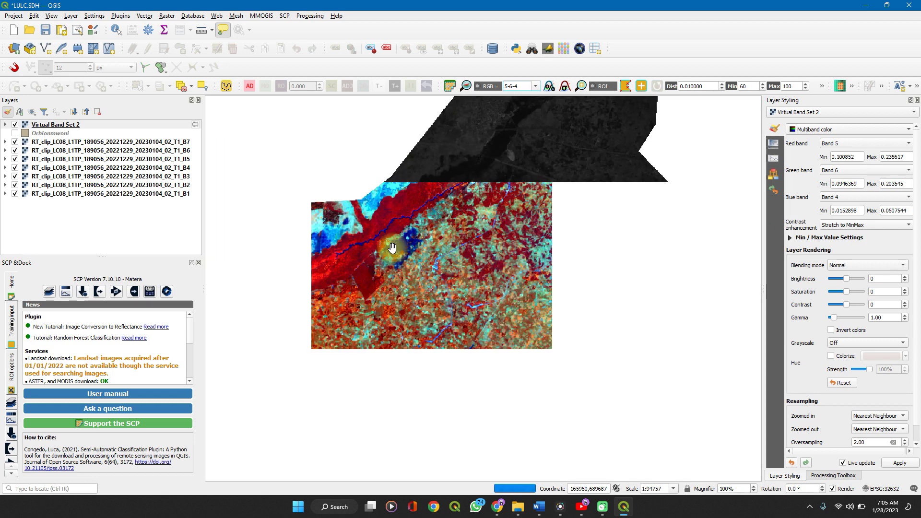
scroll(392, 246, "down", 2)
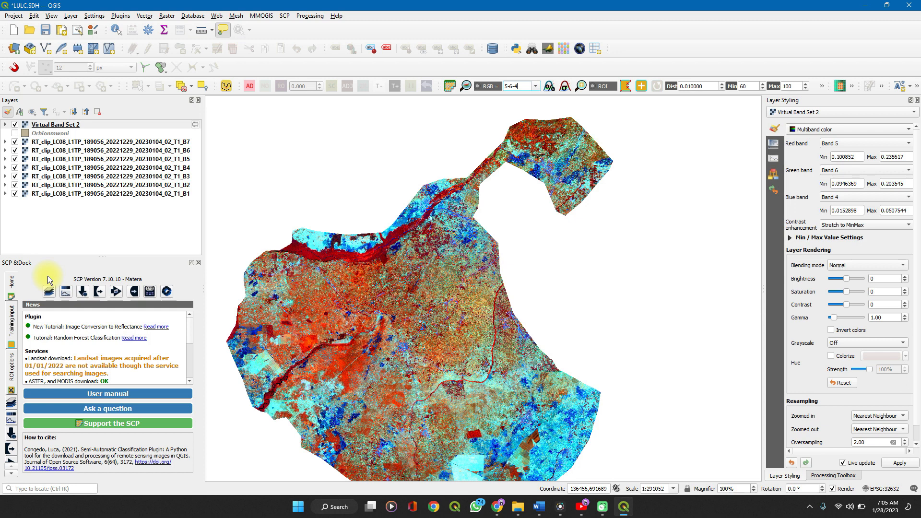
Hide the SCP dock panel, show it again, and look through the lists of available toolbars and panels
left_click(199, 263)
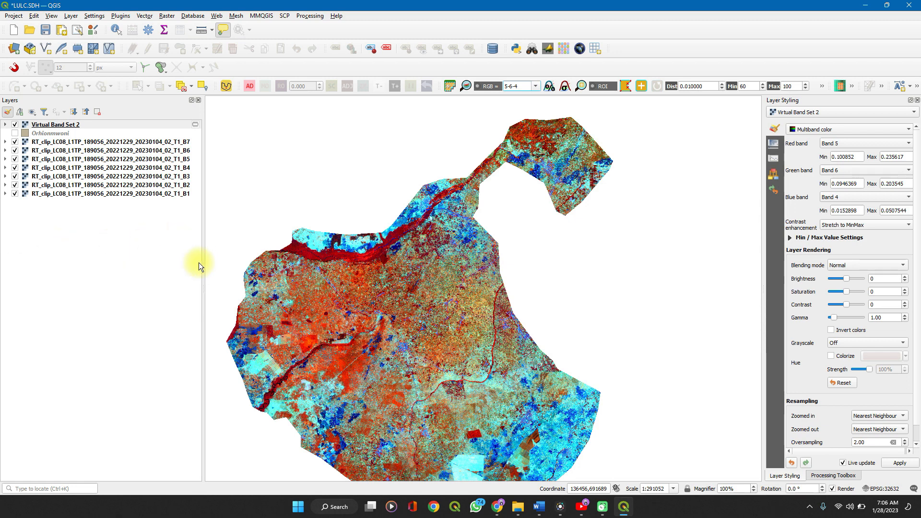
right_click(428, 13)
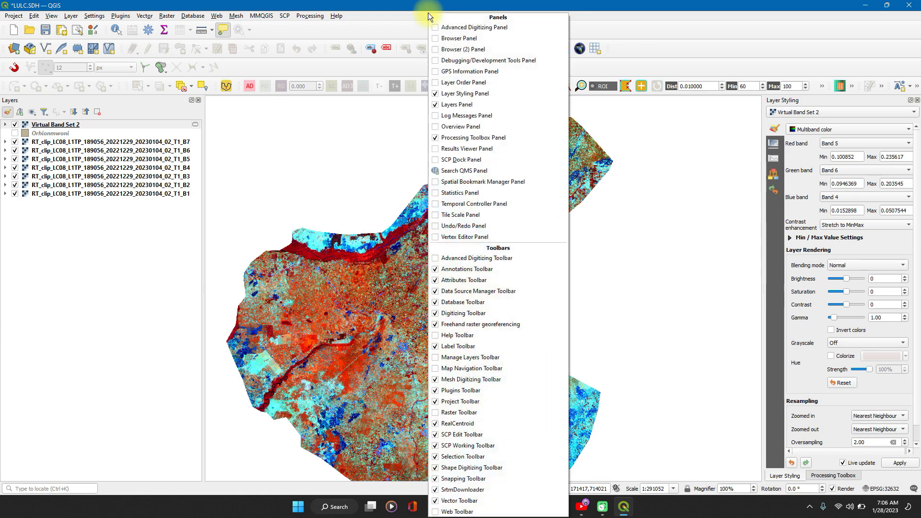
left_click(428, 161)
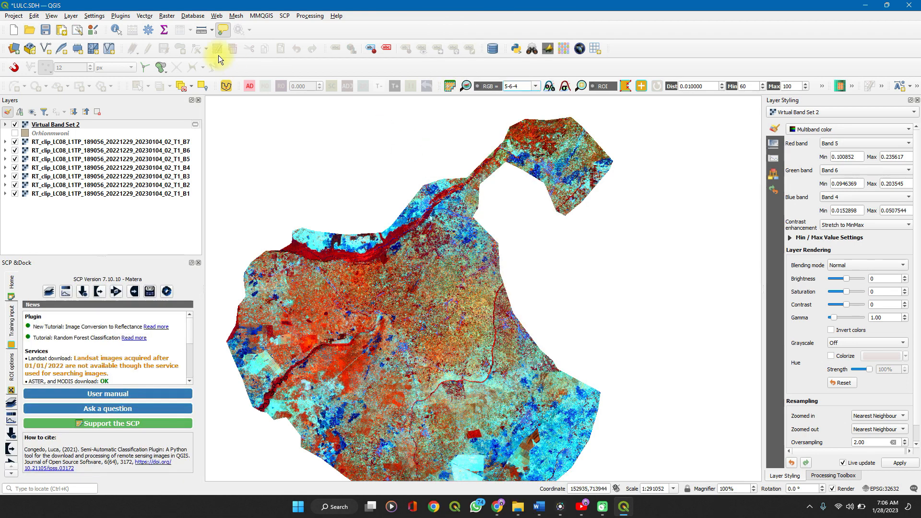
left_click(50, 15)
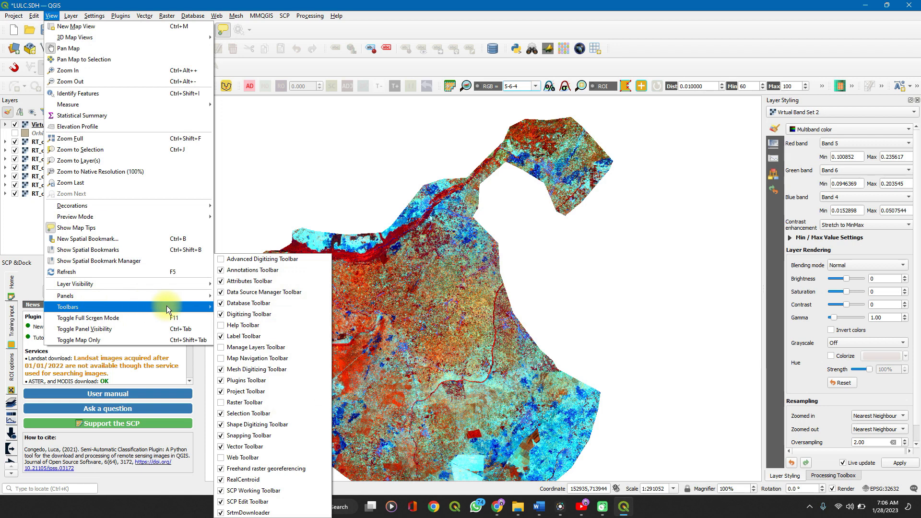
mouse_move(193, 298)
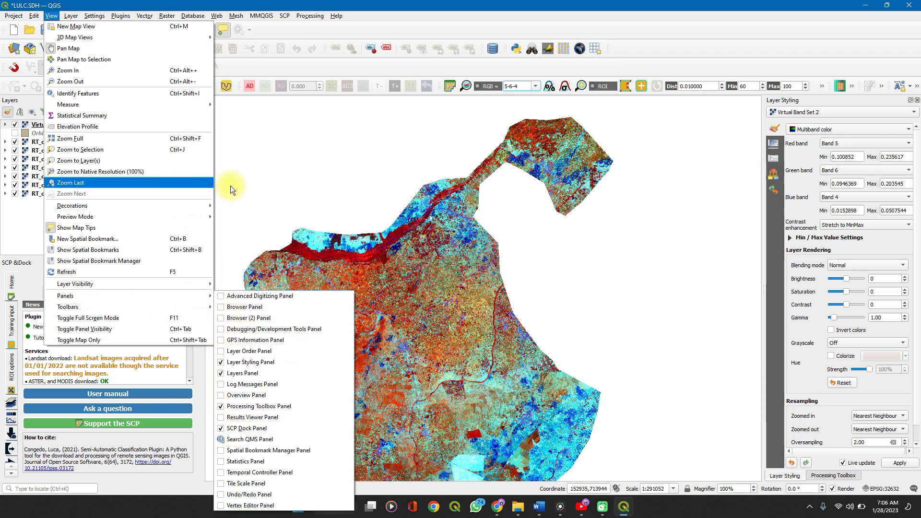
left_click(327, 310)
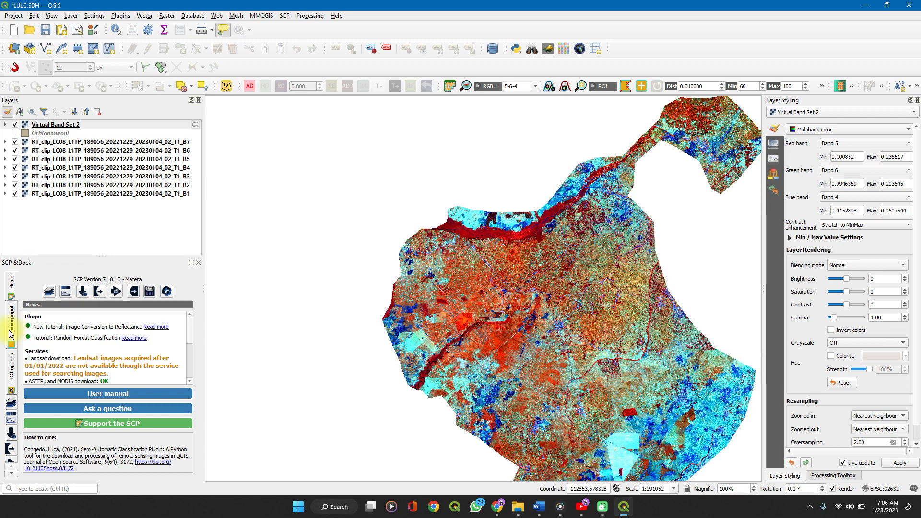
Create an SCP training input file named "training input" in the Training Input folder of LULC
left_click(10, 334)
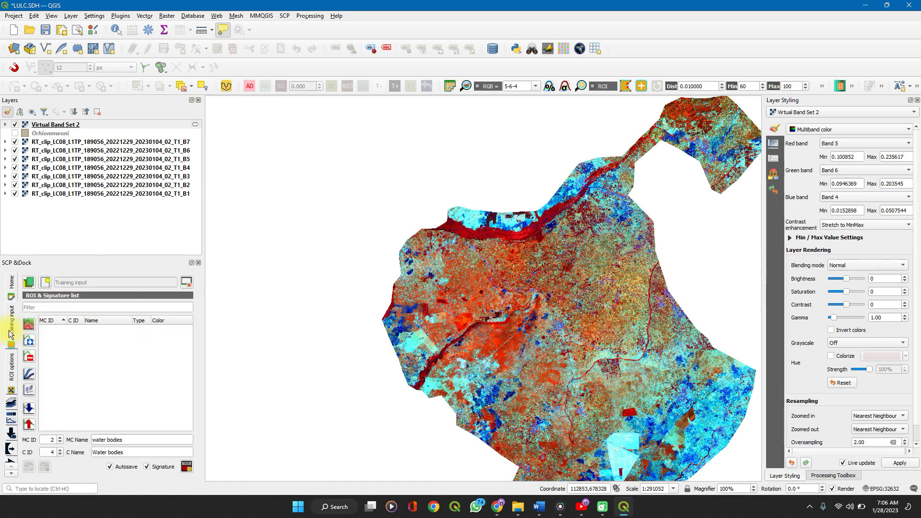
left_click(47, 283)
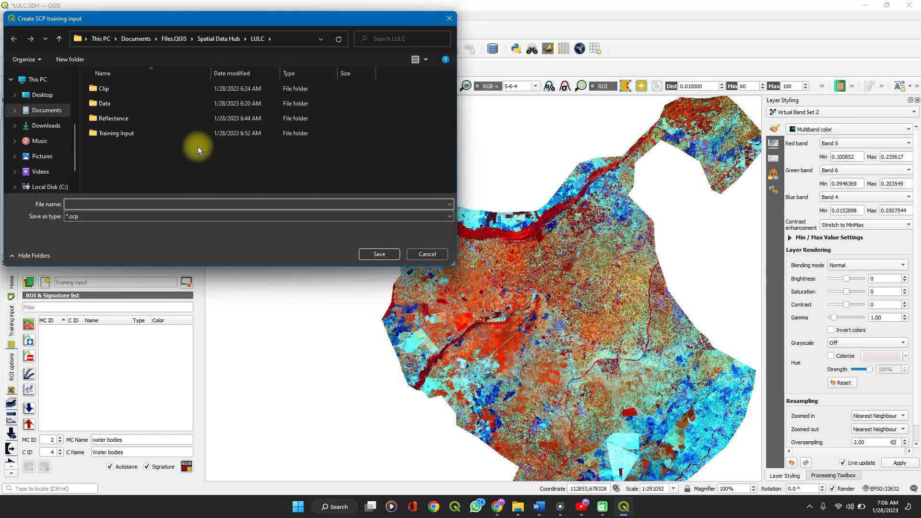
double_click(174, 132)
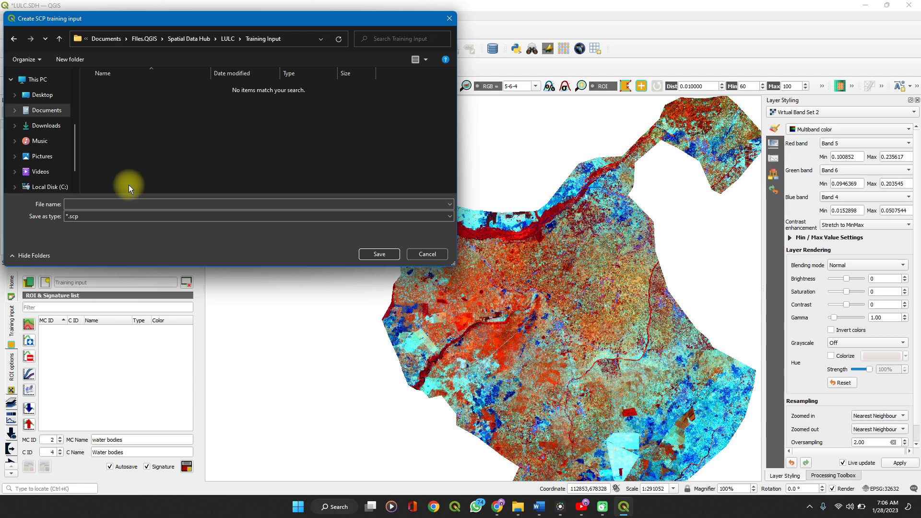
left_click(119, 204)
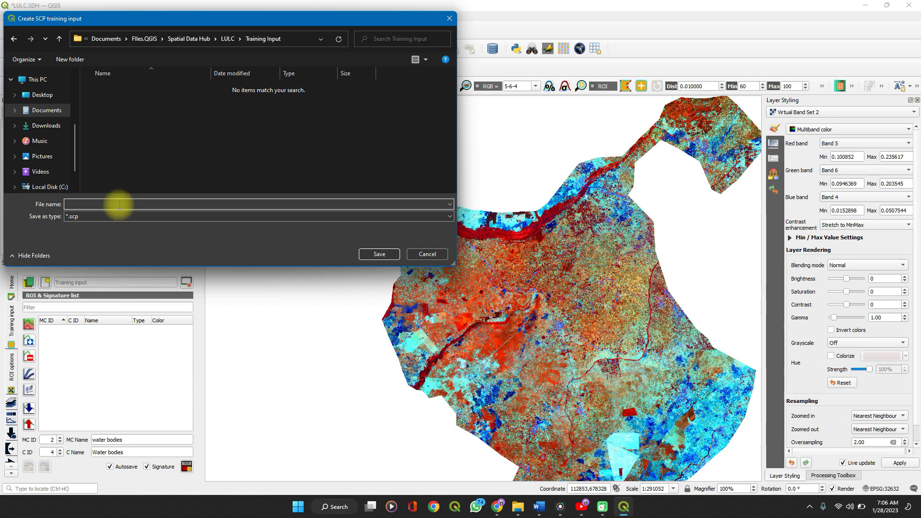
type("training input")
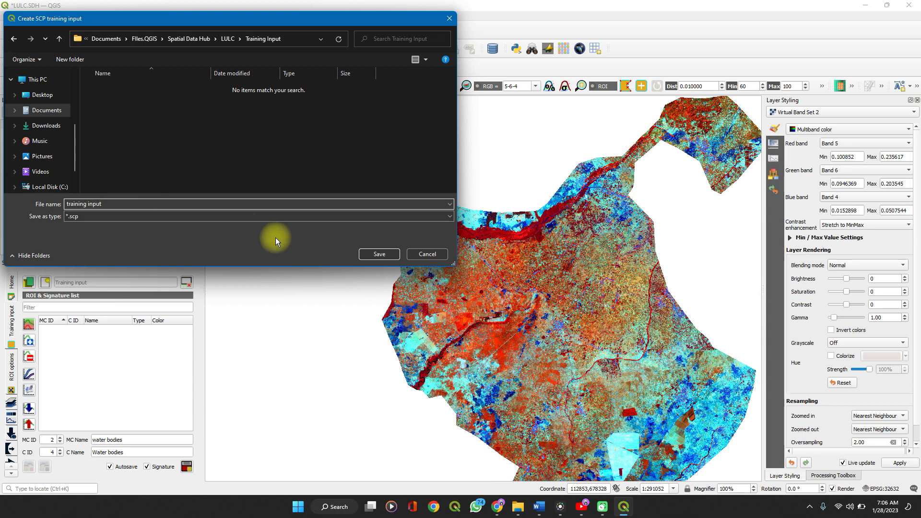
left_click(362, 254)
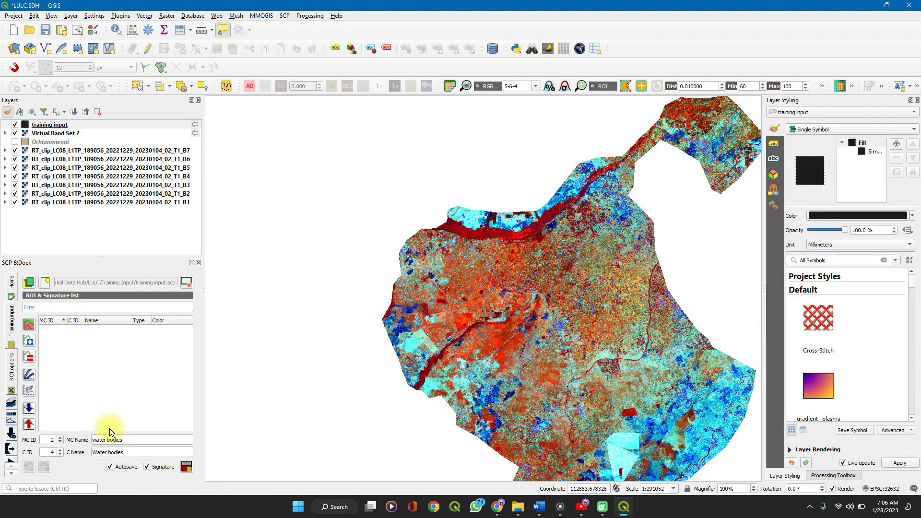
Set both the macroclass ID and the class ID of the water bodies training class to 1
left_click(60, 437)
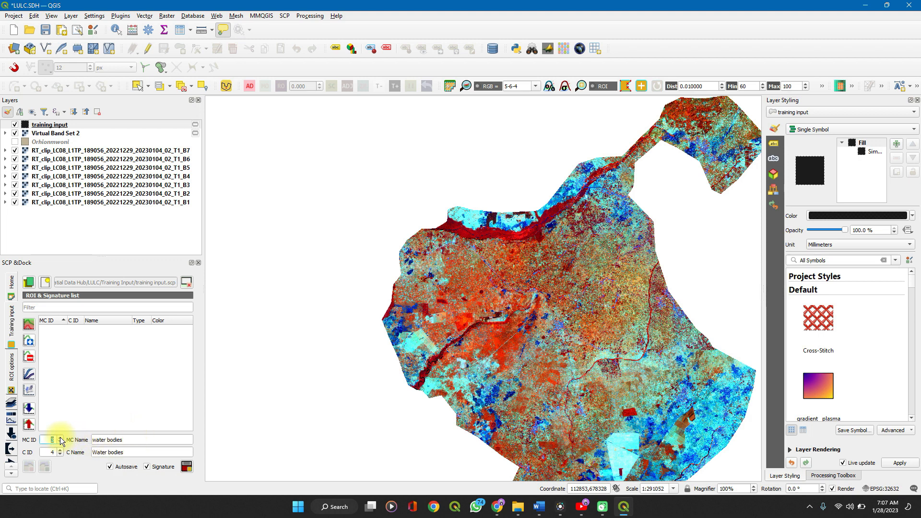
left_click(60, 443)
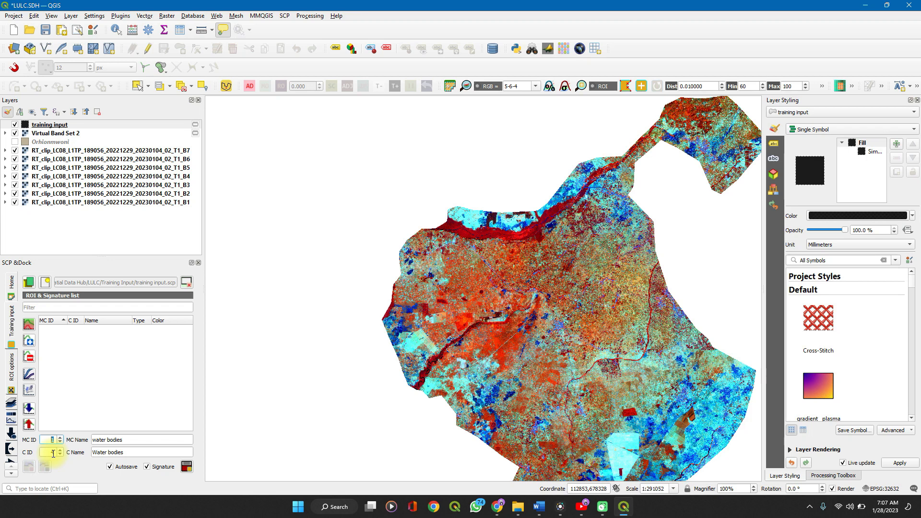
type("4")
left_click(60, 452)
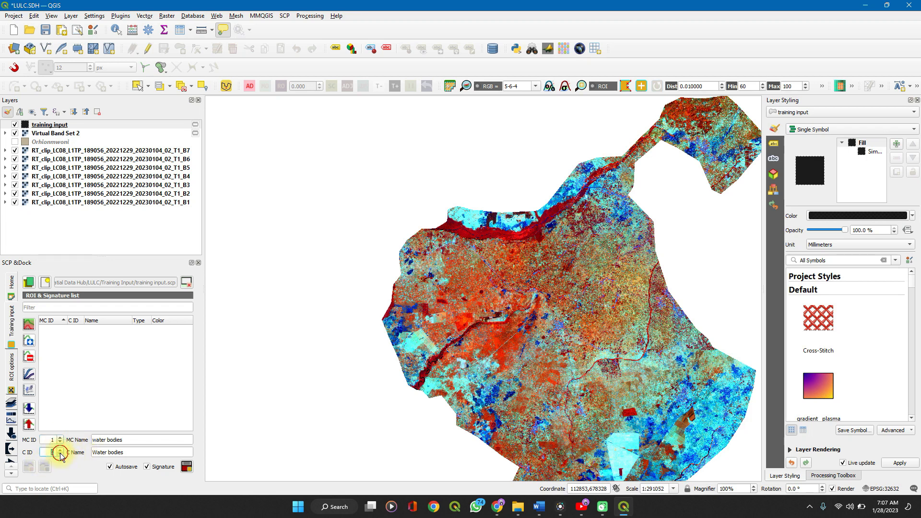
left_click(128, 453)
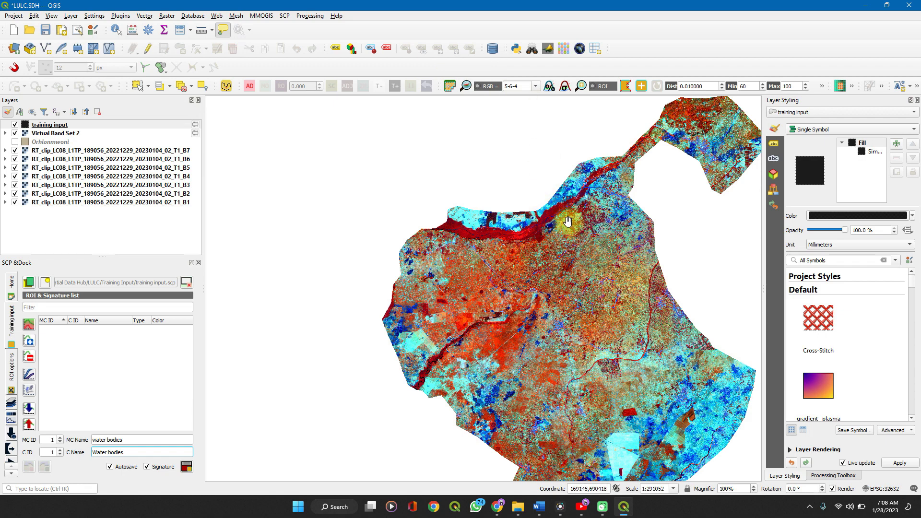
Compare the northern river and the patch beside it in the natural color 4-3-2 and land/water 5-6-4 composites
scroll(568, 221, "up", 3)
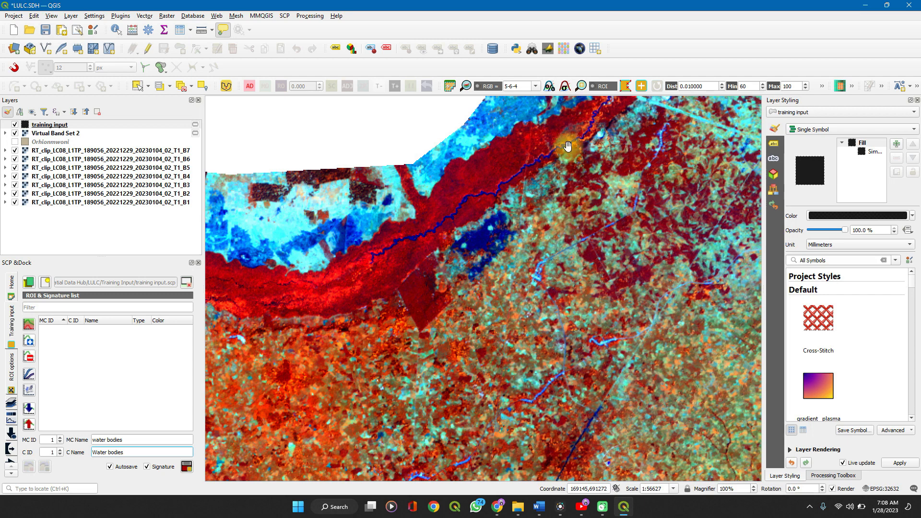
left_click(537, 87)
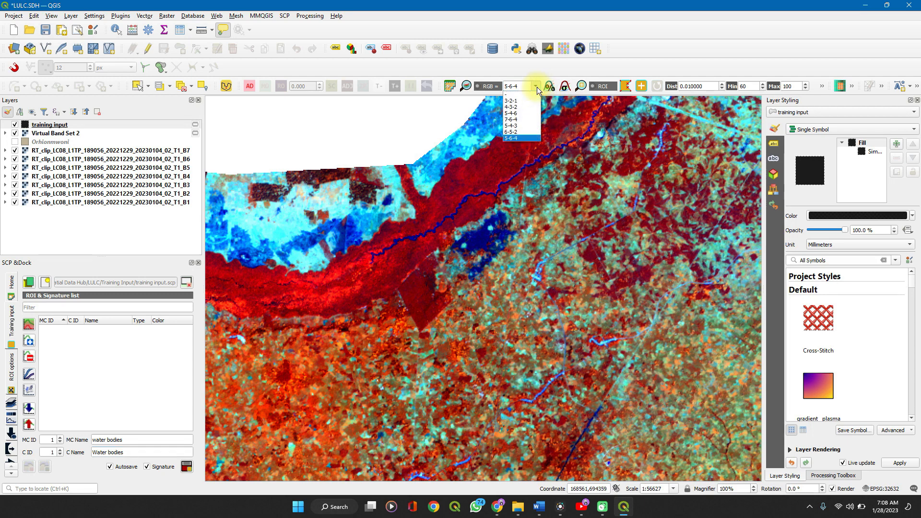
left_click(517, 106)
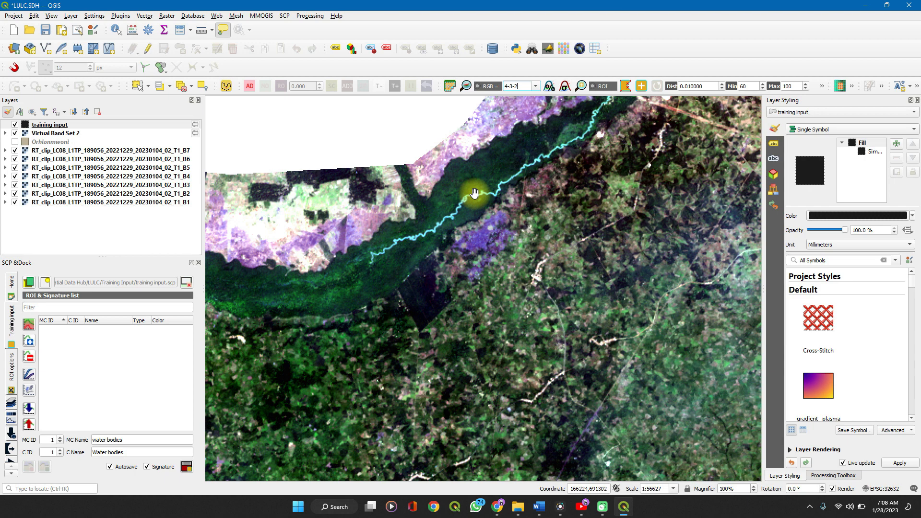
scroll(474, 193, "up", 2)
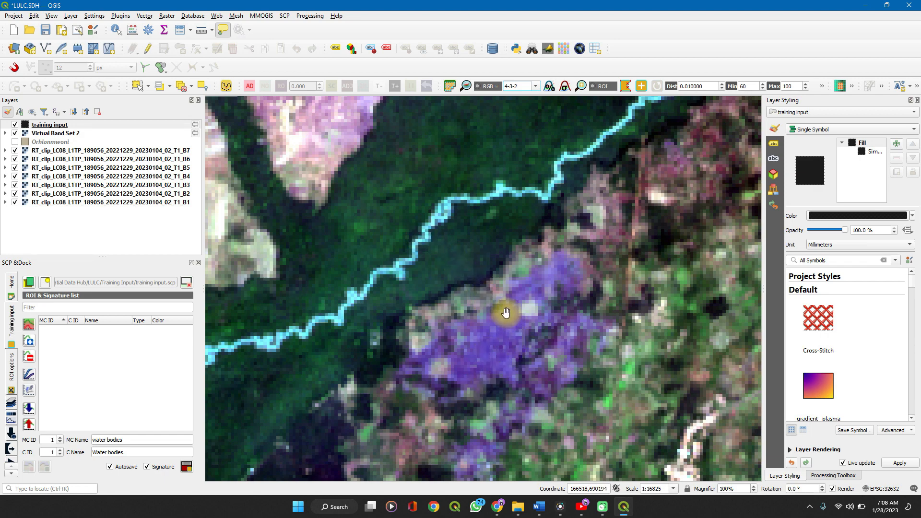
left_click(536, 86)
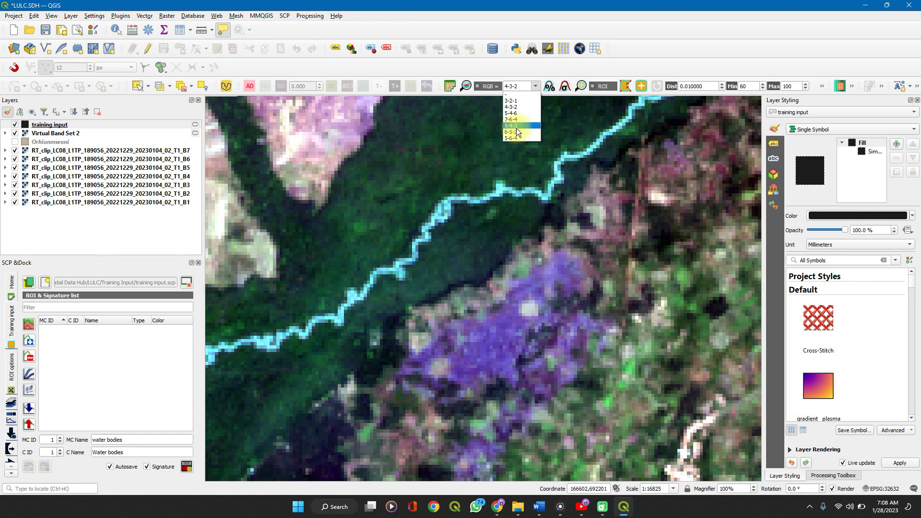
left_click(514, 138)
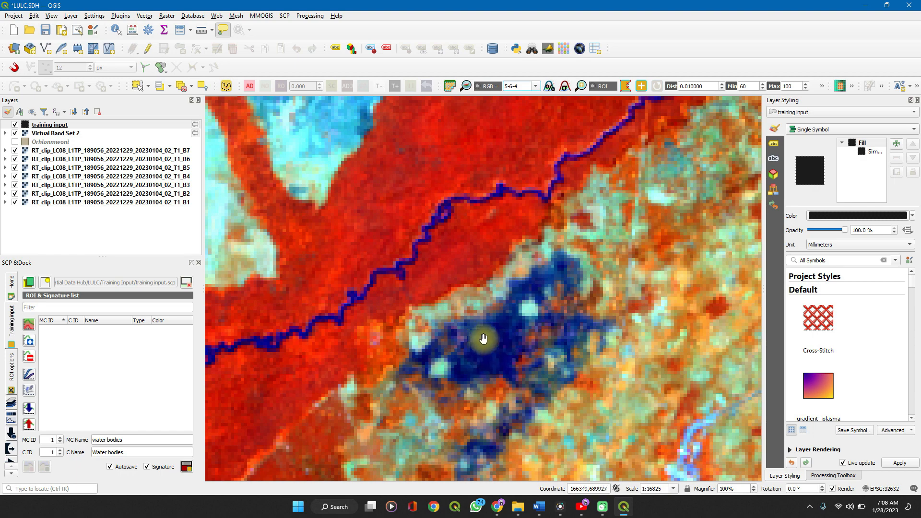
scroll(479, 335, "down", 3)
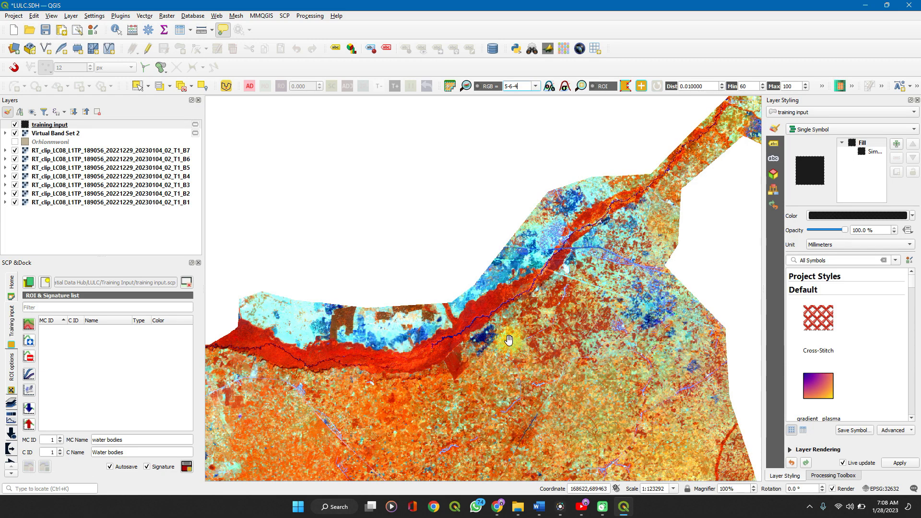
Set the RGB composite to natural color 4-3-2 and get a close view of the northern river
left_click(535, 87)
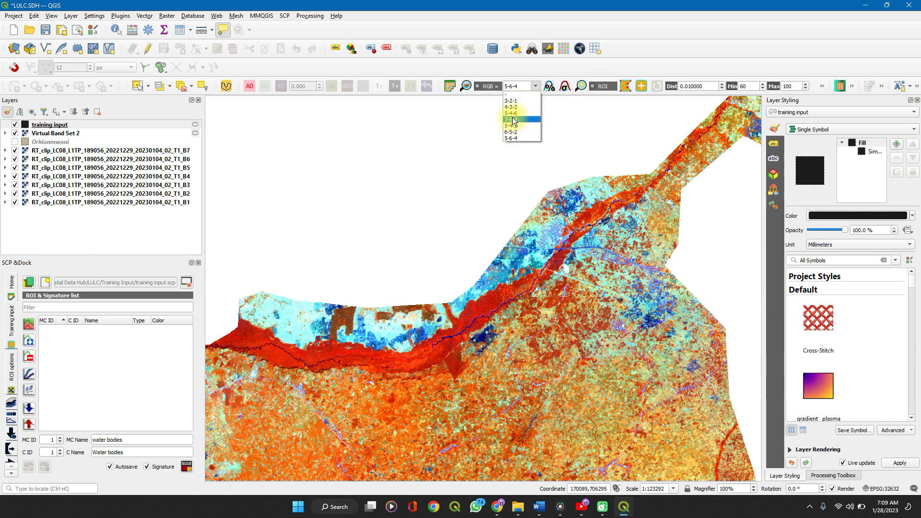
left_click(512, 106)
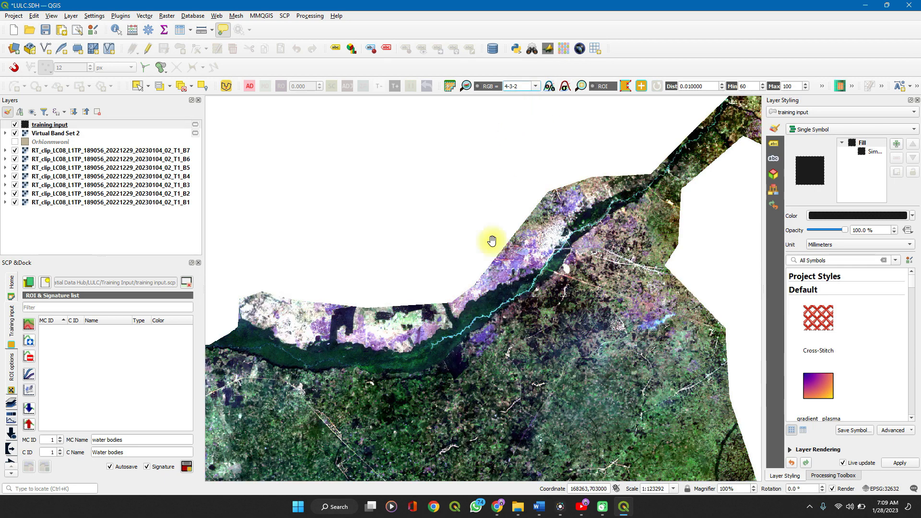
scroll(462, 328, "up", 4)
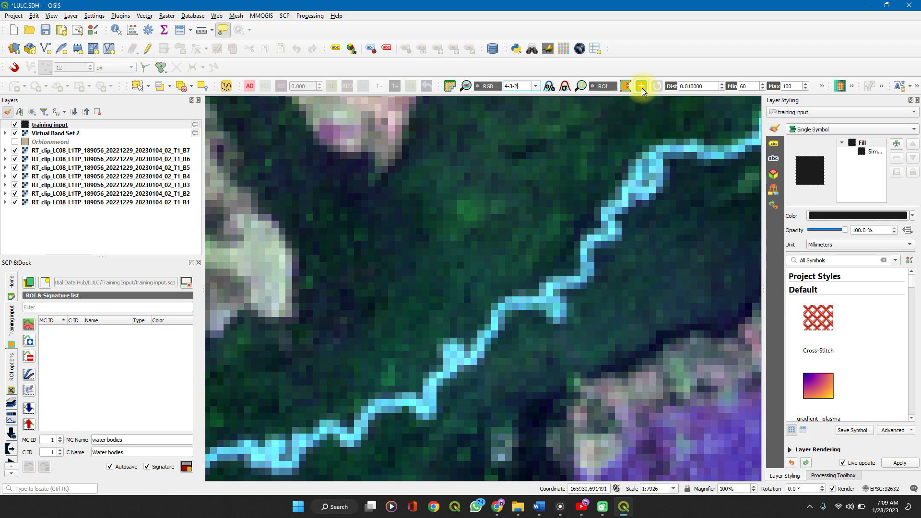
Draw a four-sided ROI polygon over the water pixels of a straight, horizontal stretch of the northern river
left_click(623, 87)
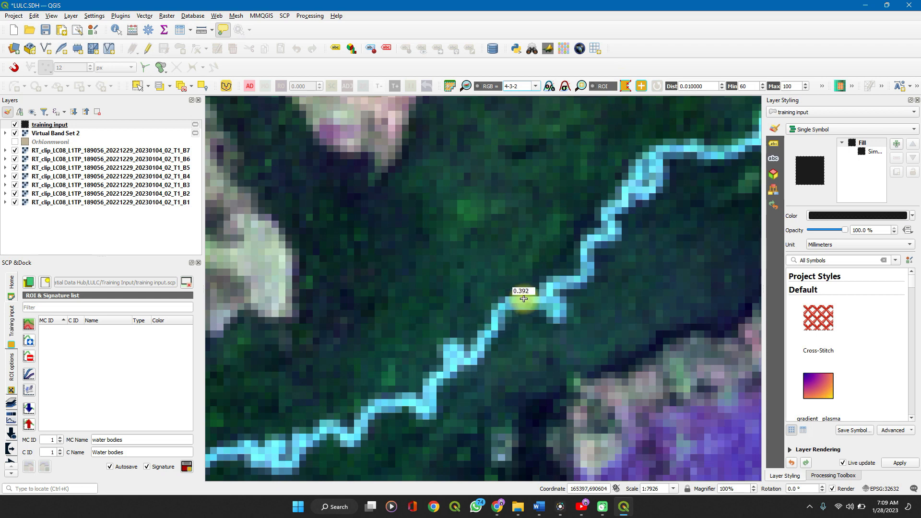
scroll(523, 299, "up", 3)
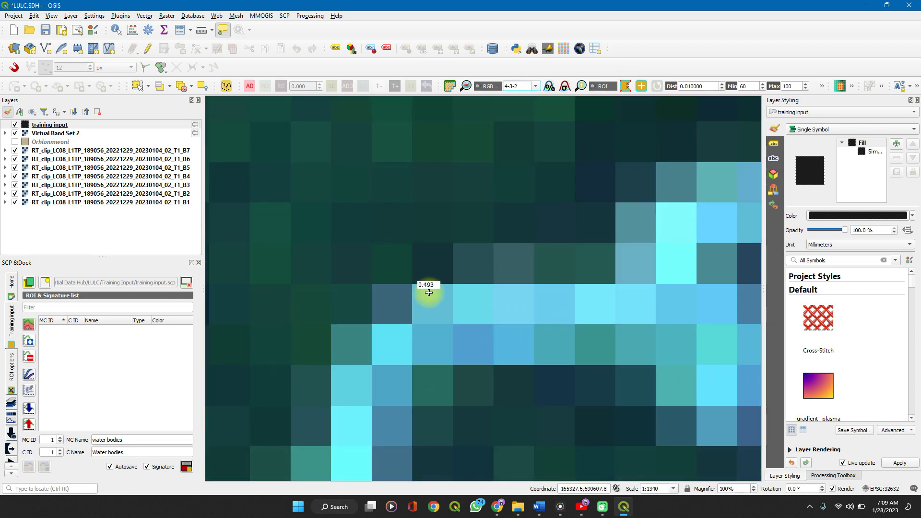
left_click(429, 291)
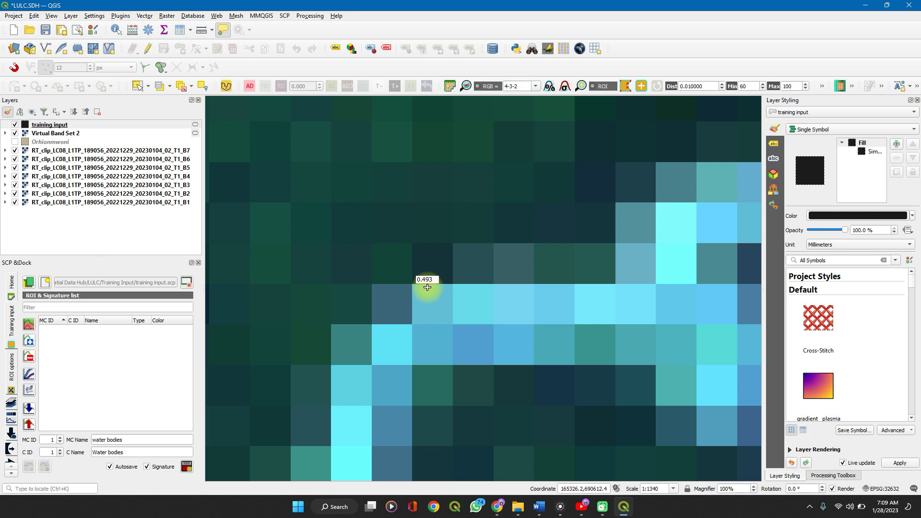
left_click(643, 291)
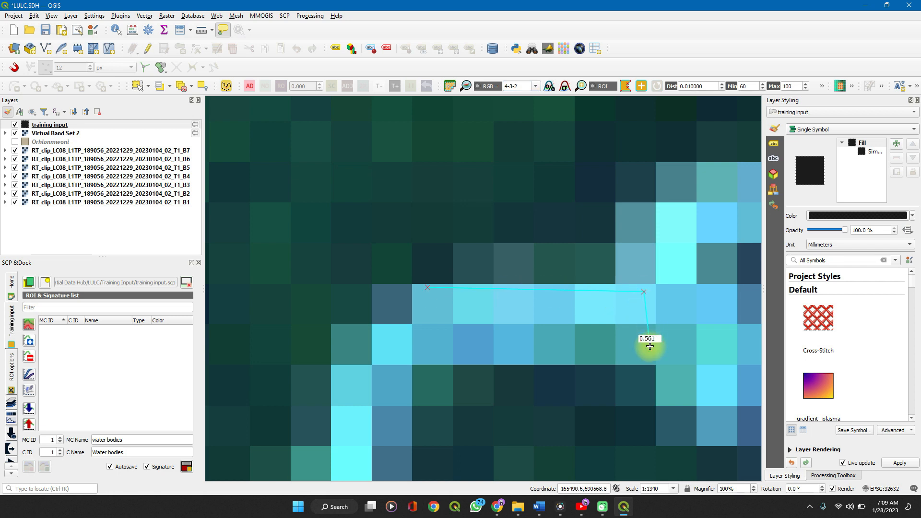
left_click(649, 346)
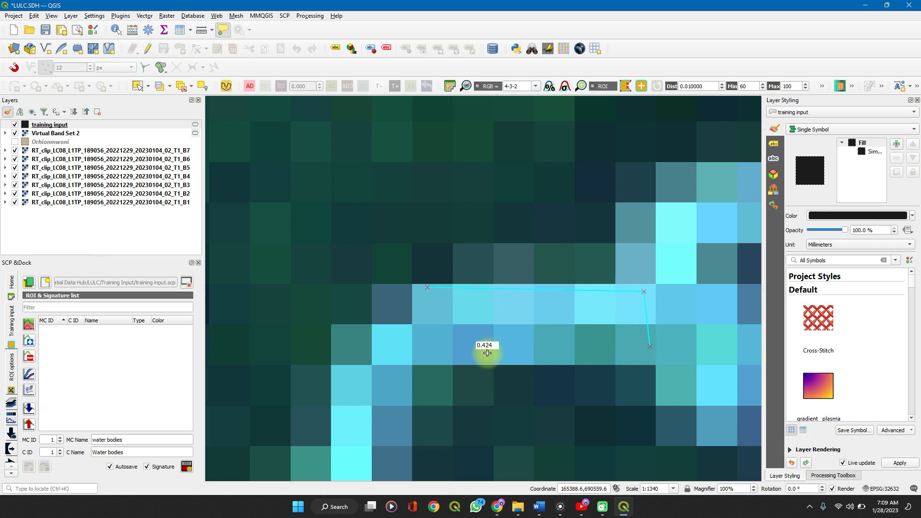
right_click(435, 352)
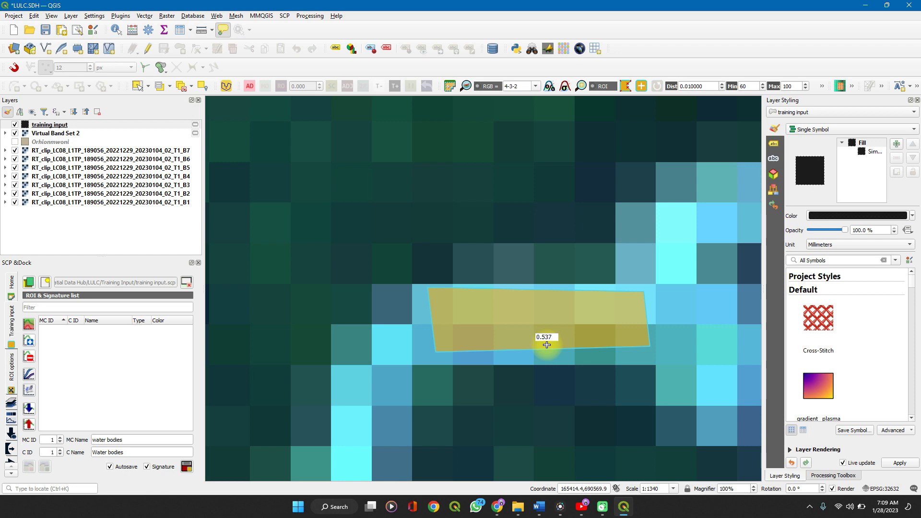
Draw a second ROI polygon over water pixels farther southwest along the same river
scroll(547, 344, "down", 3)
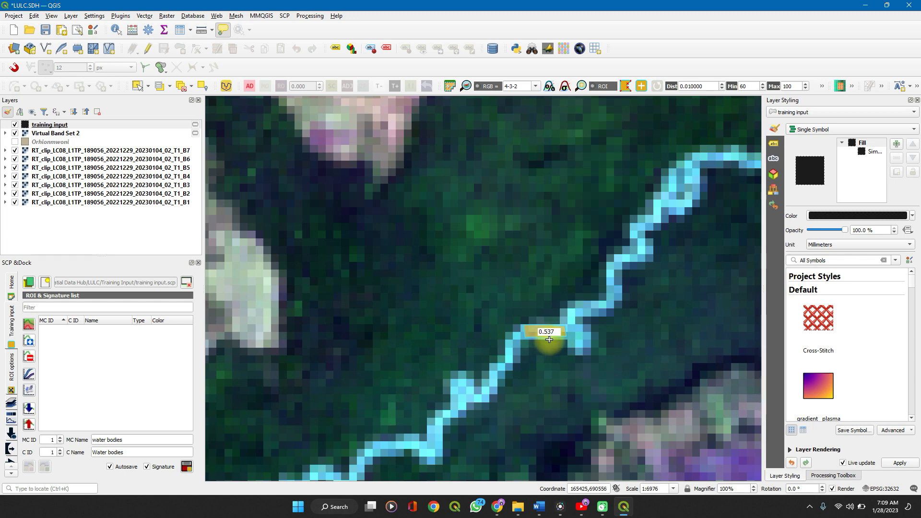
scroll(549, 339, "down", 2)
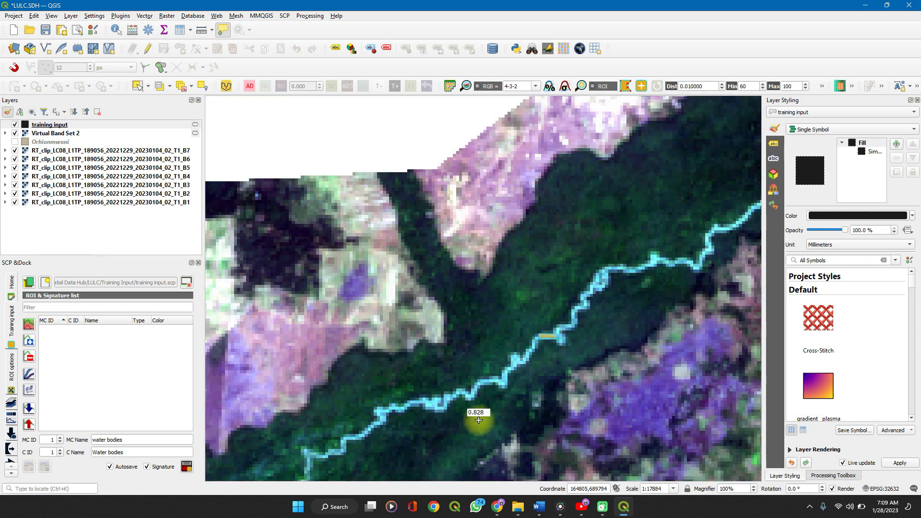
scroll(484, 386, "up", 5)
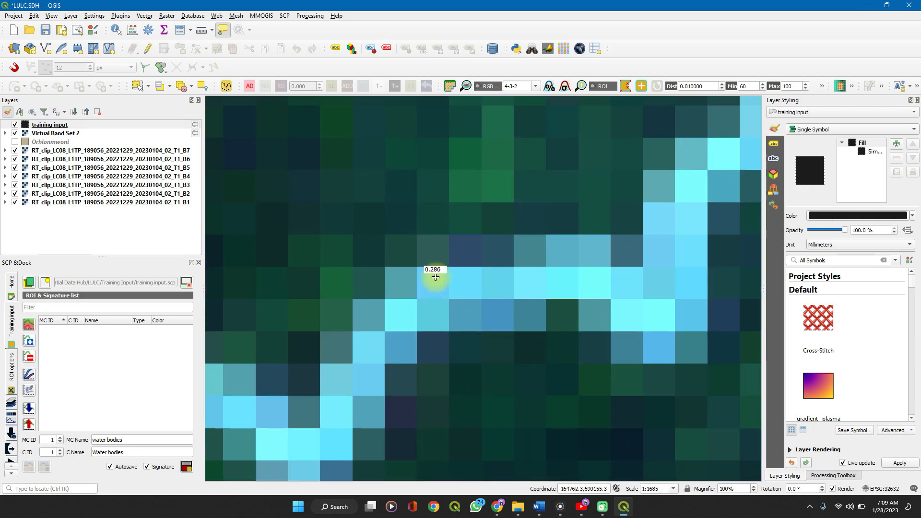
left_click(435, 277)
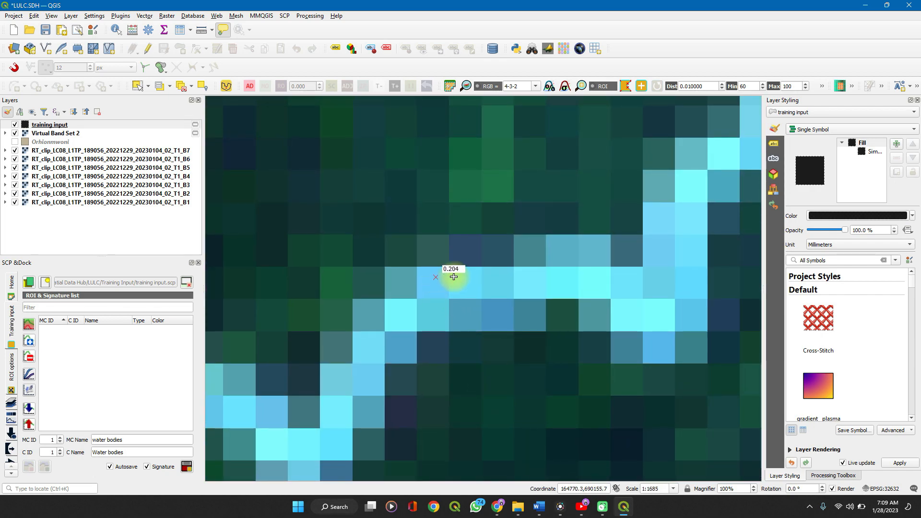
left_click(555, 279)
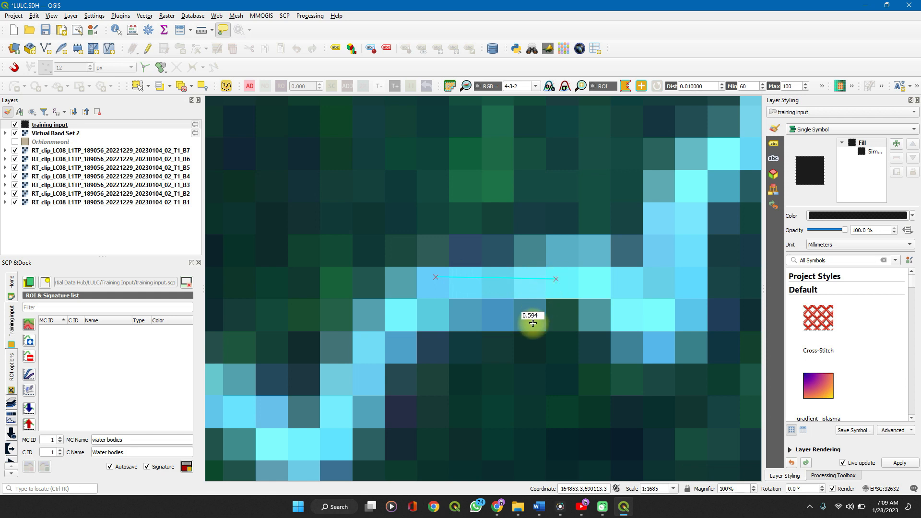
left_click(538, 294)
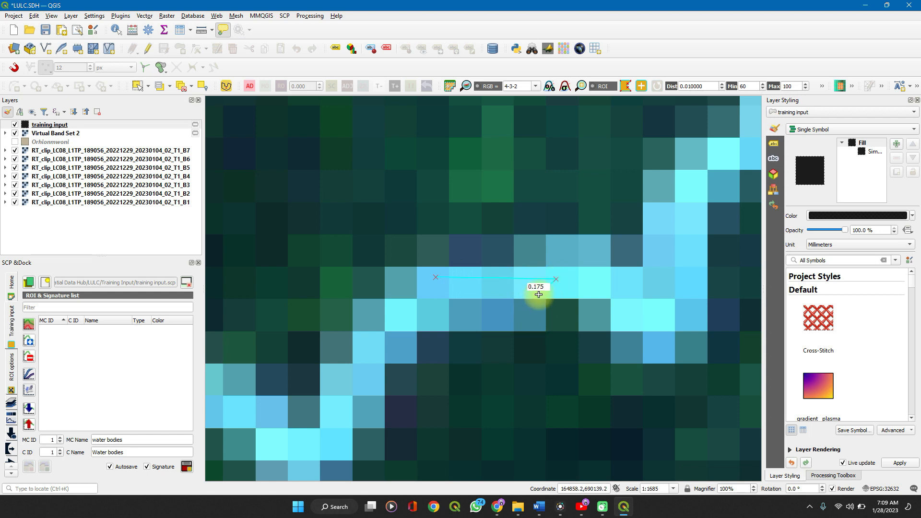
left_click(540, 317)
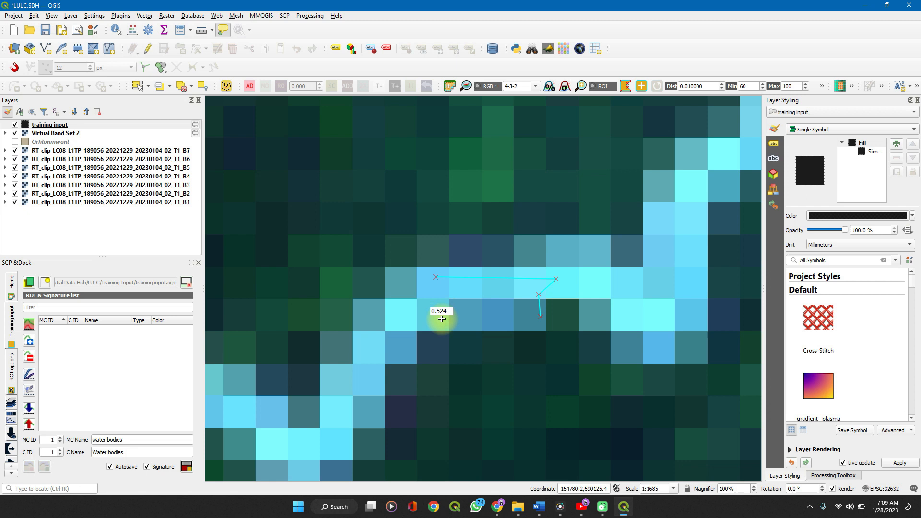
left_click(428, 326)
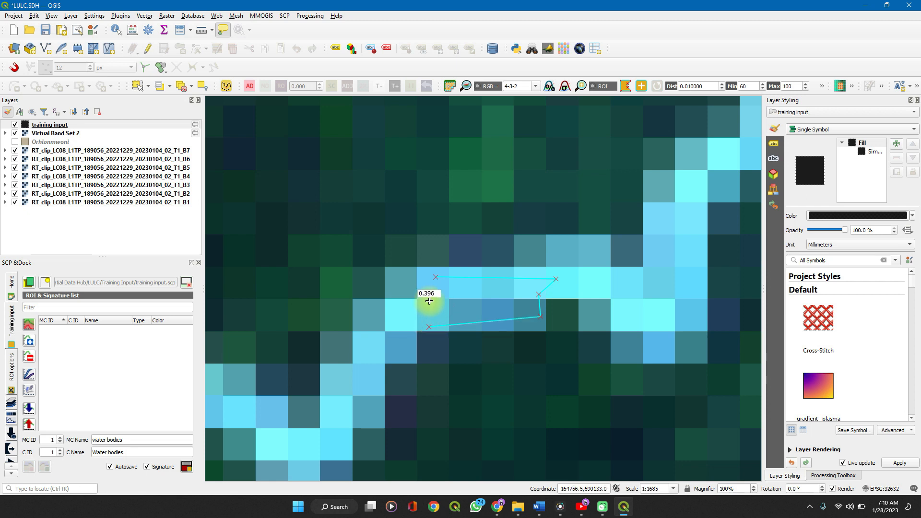
right_click(429, 301)
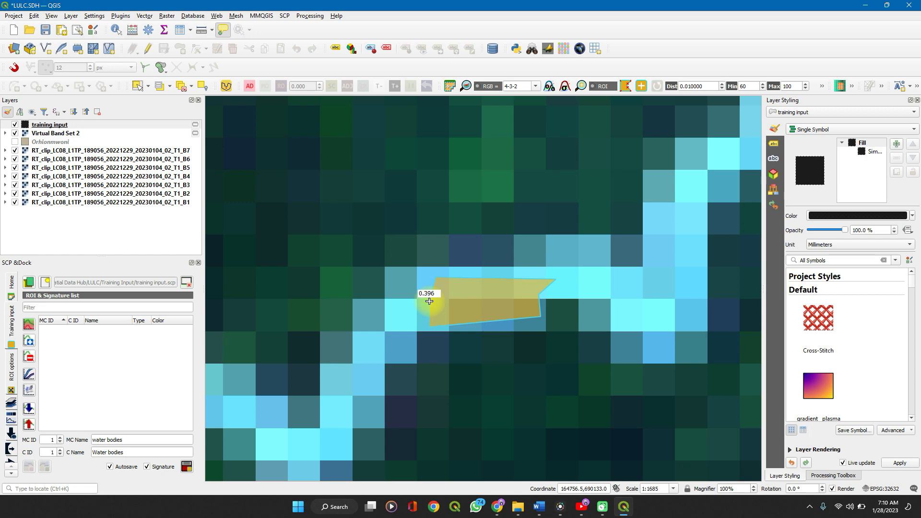
Check both river polygons and save the temporary ROI to the training input as Water bodies with its signature
scroll(459, 307, "down", 3)
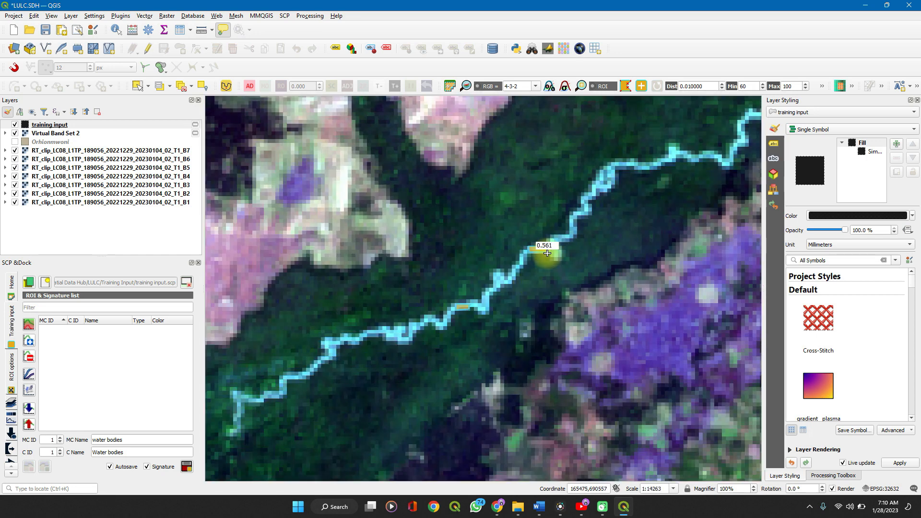
scroll(548, 242, "up", 2)
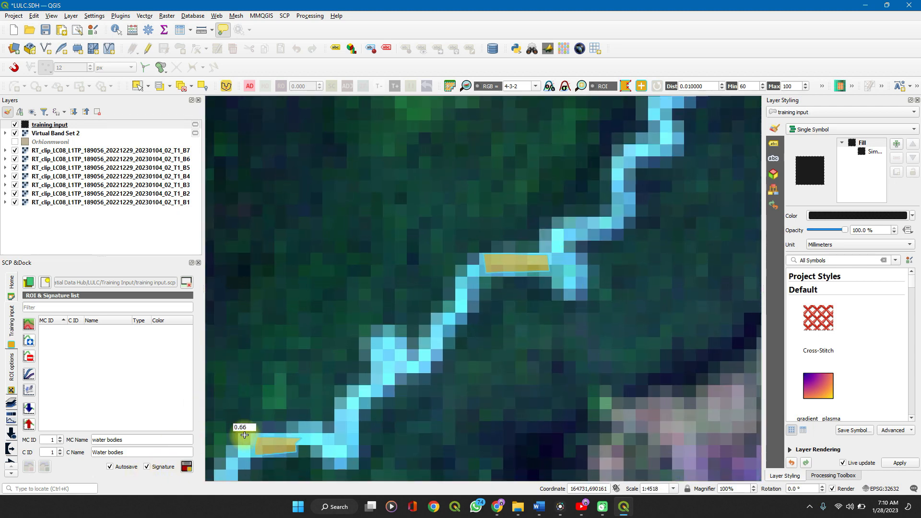
left_click(188, 468)
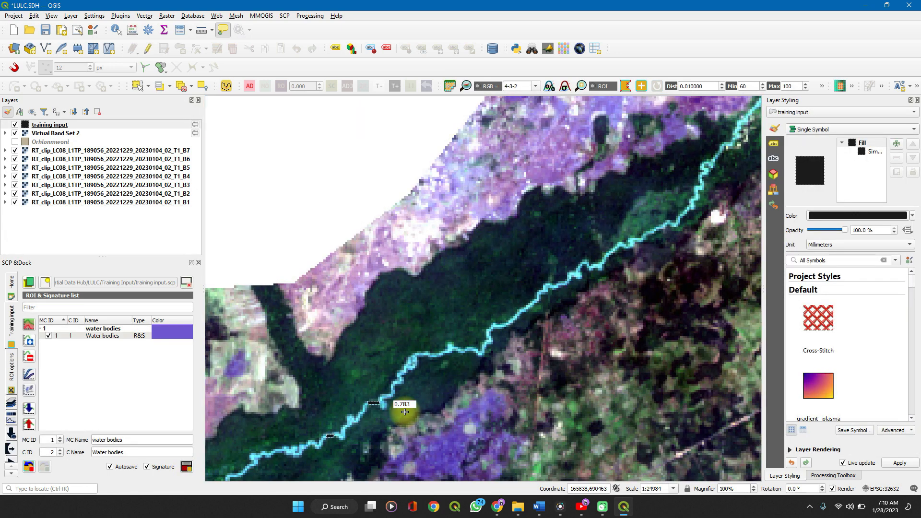
Set the macroclass ID to 2 and the macroclass name to Vegetation for the next training ROI
scroll(405, 411, "down", 2)
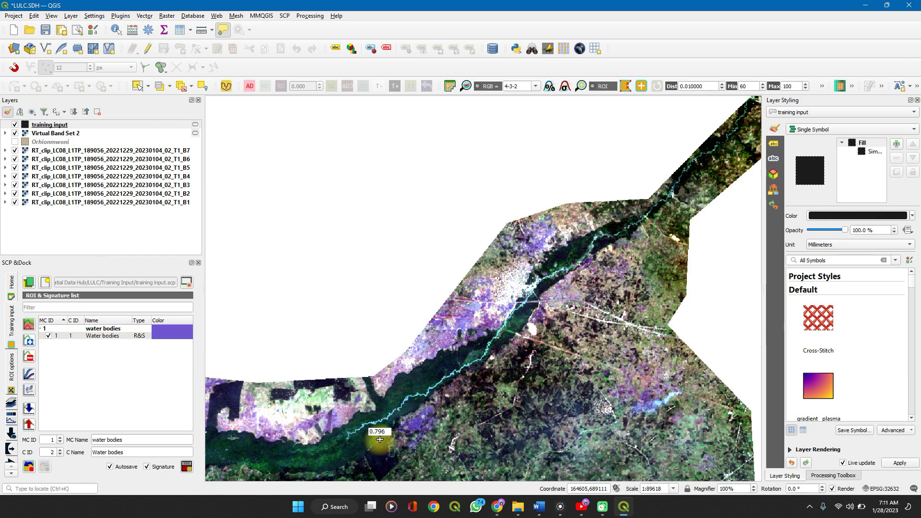
left_click(128, 440)
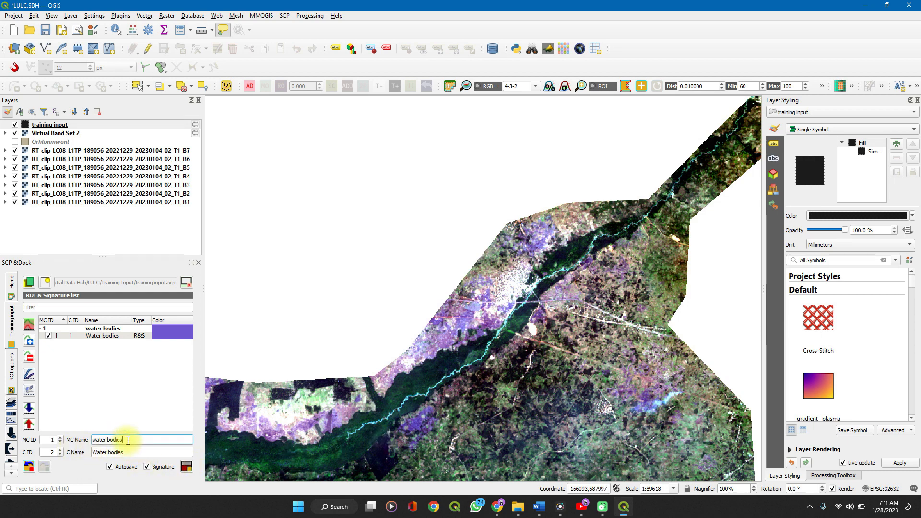
left_click(60, 436)
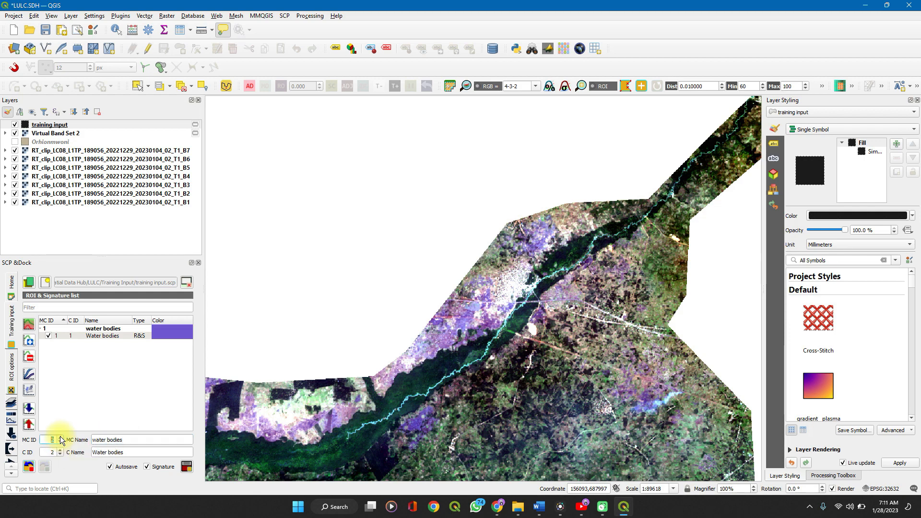
left_click(130, 440)
key("BackSpace")
key("BackSpace")
key("BackSpace")
key("BackSpace")
key("BackSpace")
key("BackSpace")
key("BackSpace")
key("BackSpace")
key("BackSpace")
key("BackSpace")
key("BackSpace")
key("BackSpace")
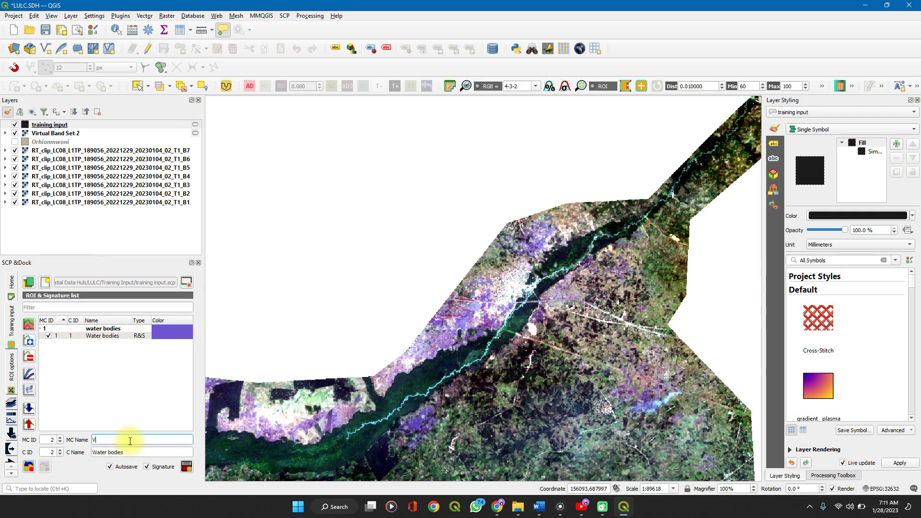
type("getation")
Replace the class name Water bodies with Forests for the vegetation ROI
left_click(136, 457)
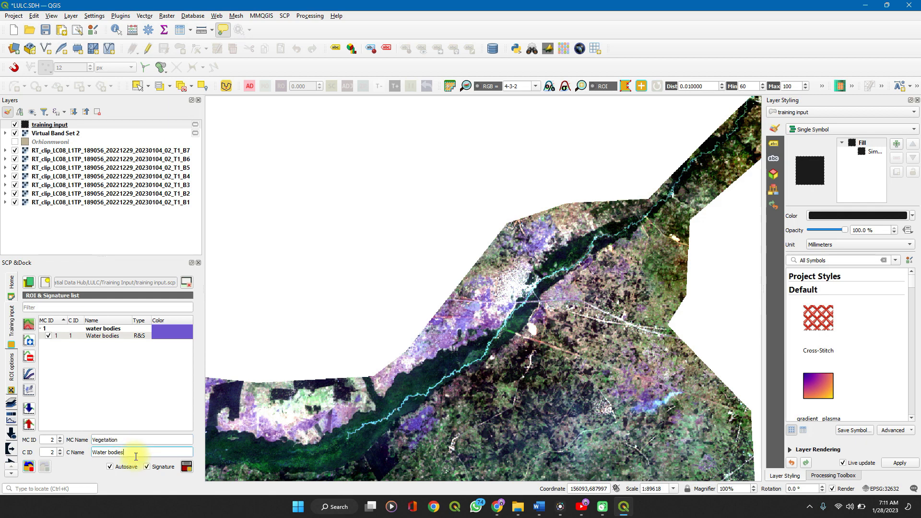
key("ctrl+BackSpace")
key("ctrl+BackSpace")
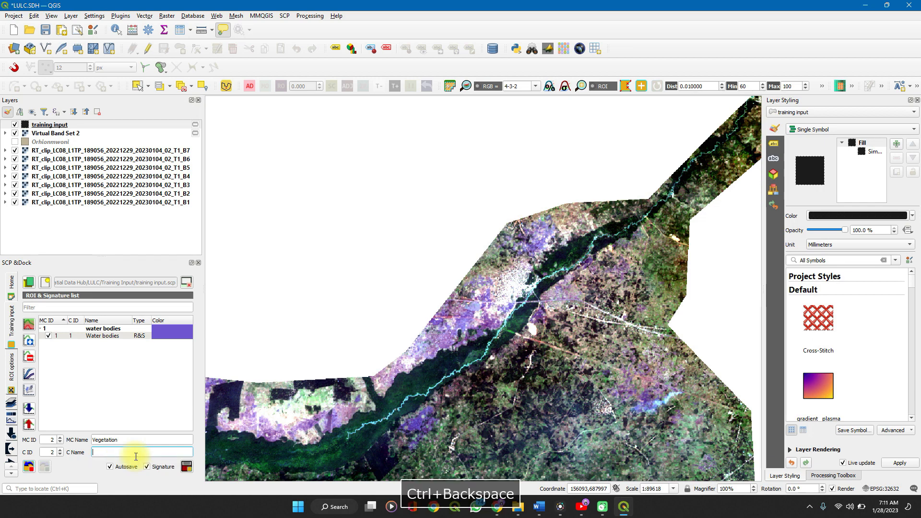
type("Forests")
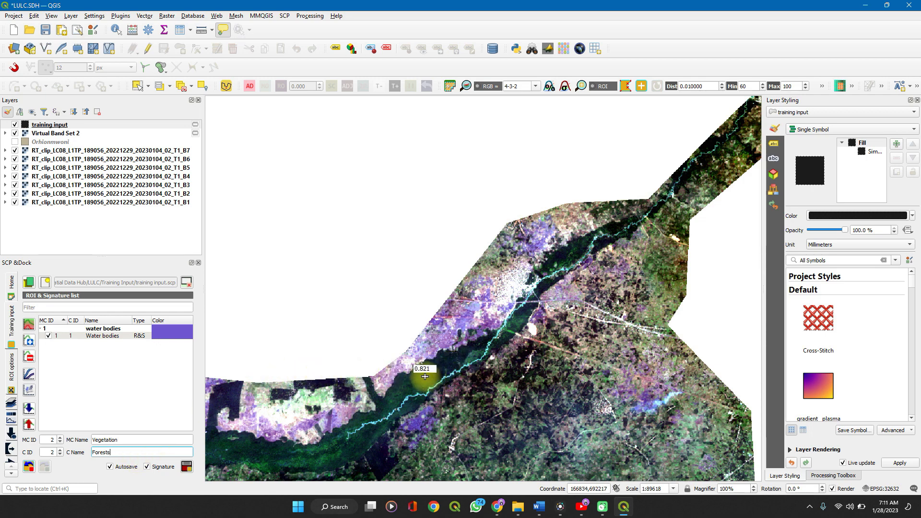
Draw a four-sided ROI polygon over the dark green forest belt just north of the river
scroll(424, 376, "up", 2)
left_click(395, 360)
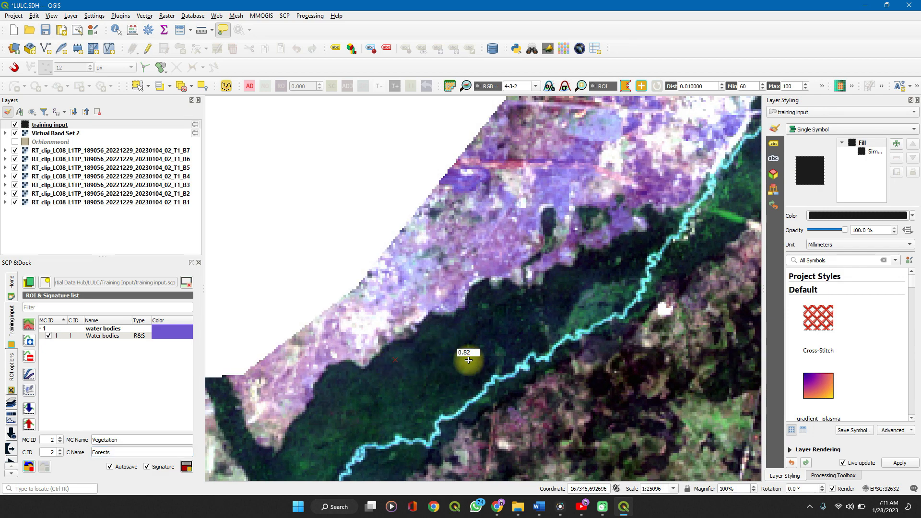
left_click(474, 383)
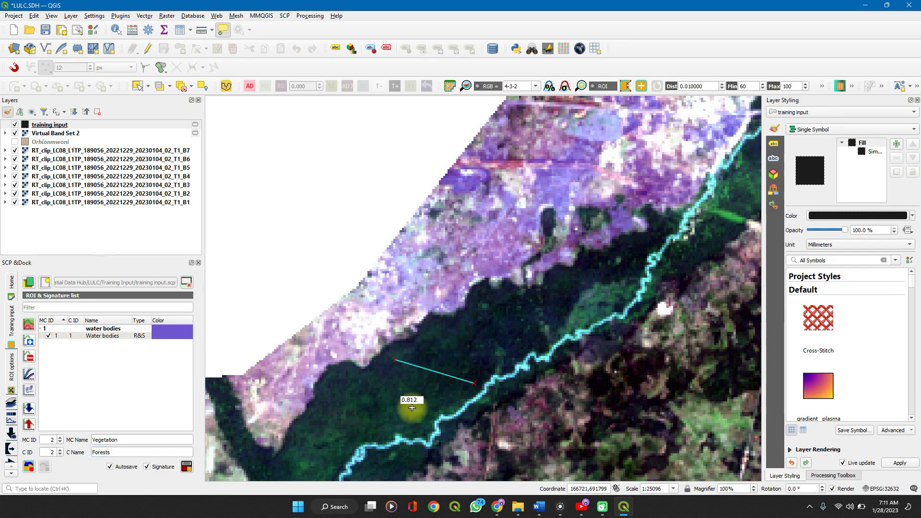
left_click(408, 412)
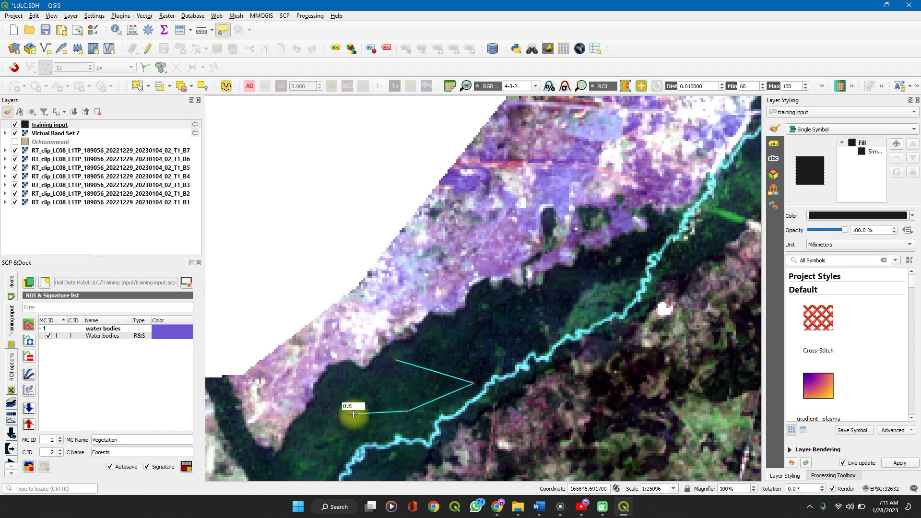
right_click(354, 414)
Draw a triangular ROI polygon over the darker forest pixels farther northeast in the same belt along the river
scroll(434, 366, "down", 1)
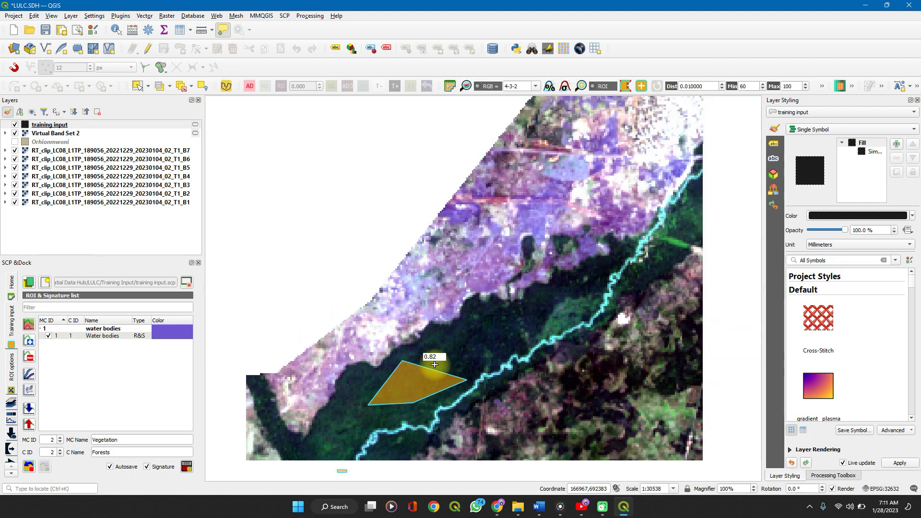
scroll(554, 291, "up", 5)
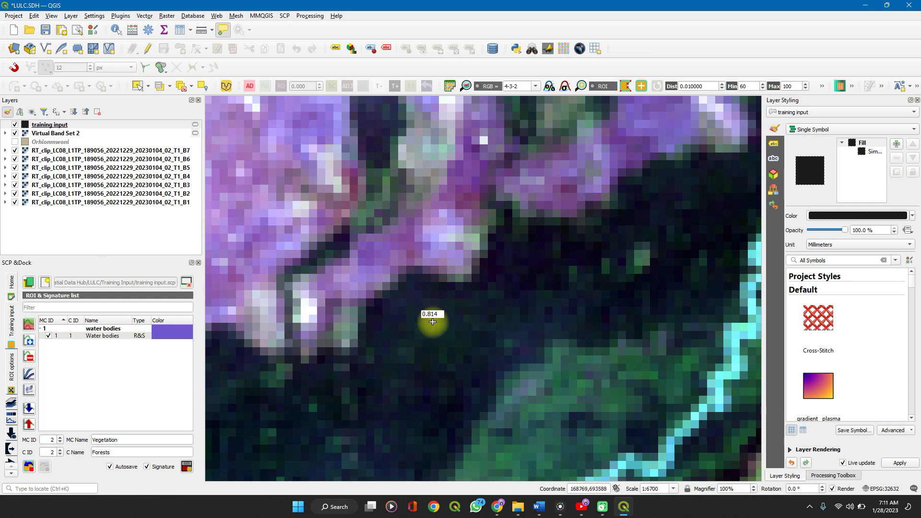
left_click(409, 320)
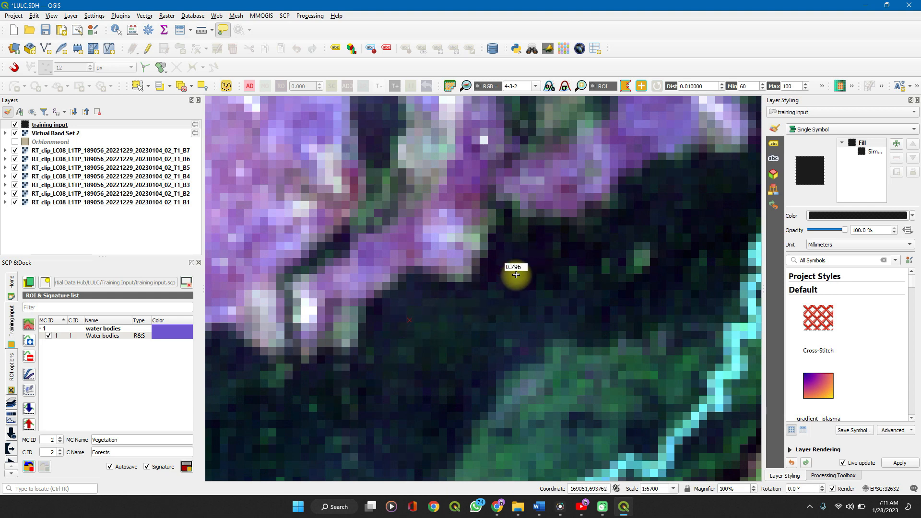
left_click(539, 315)
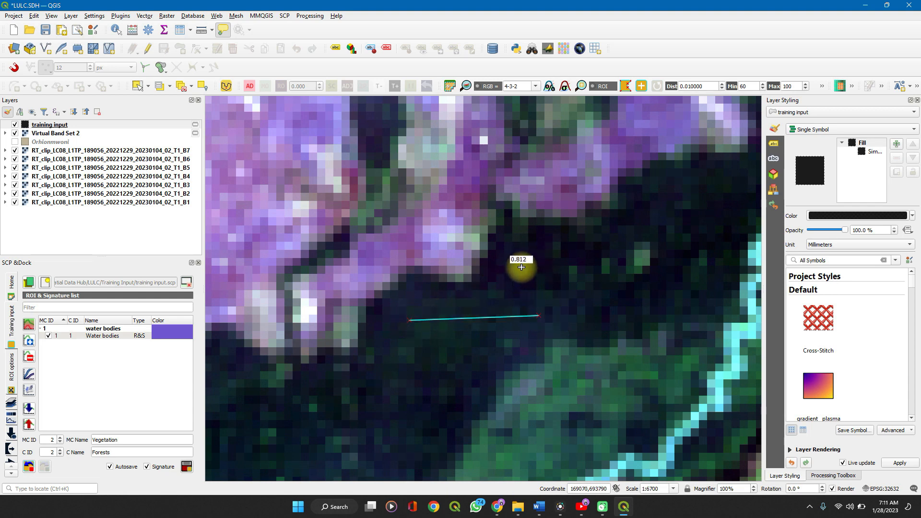
left_click(521, 267)
right_click(521, 267)
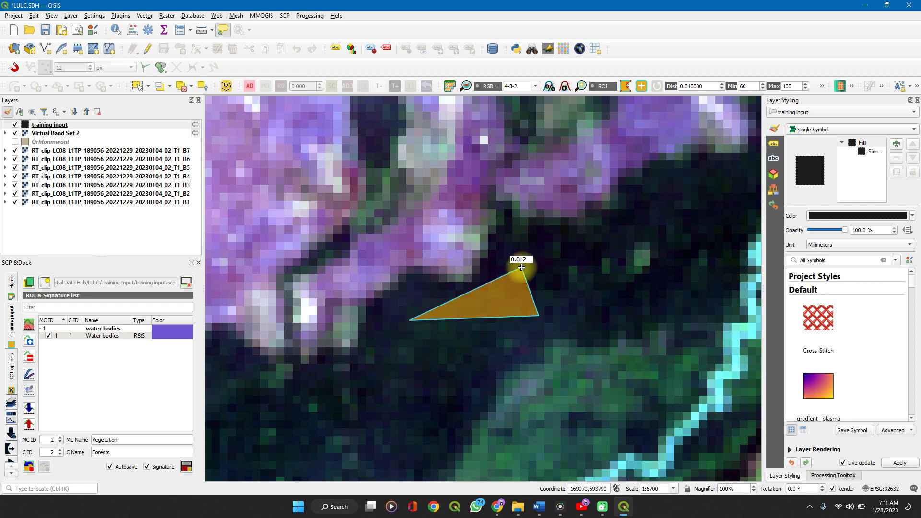
Draw a four-sided ROI over the dark forest patch southeast of the diagonal road and save it to the training input with its signature
scroll(521, 267, "down", 4)
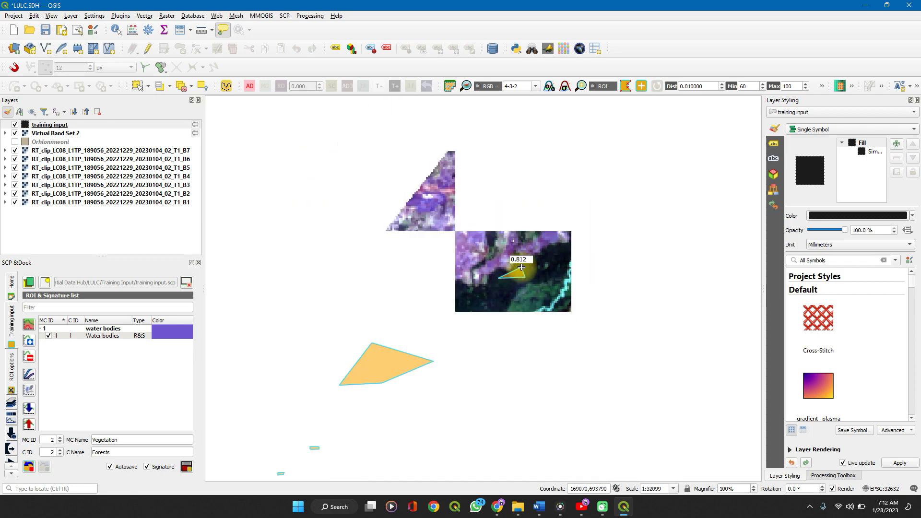
scroll(521, 267, "down", 1)
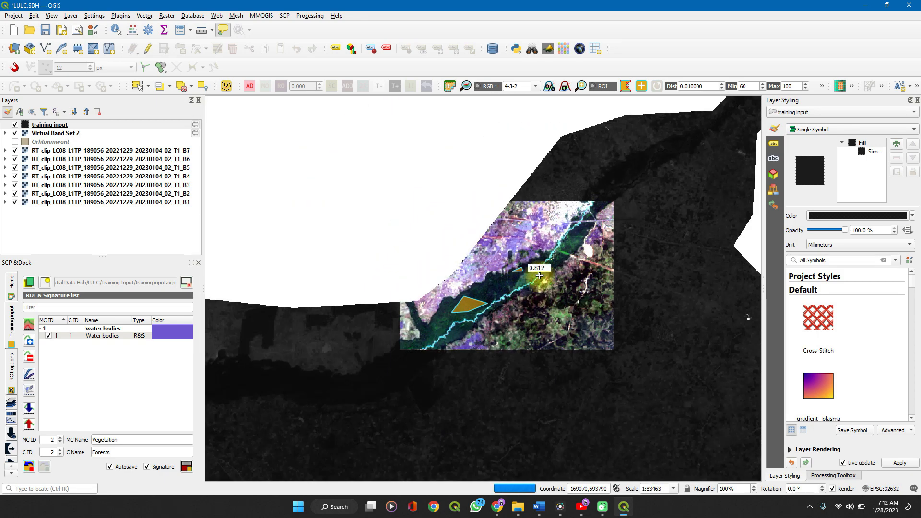
scroll(576, 366, "down", 3)
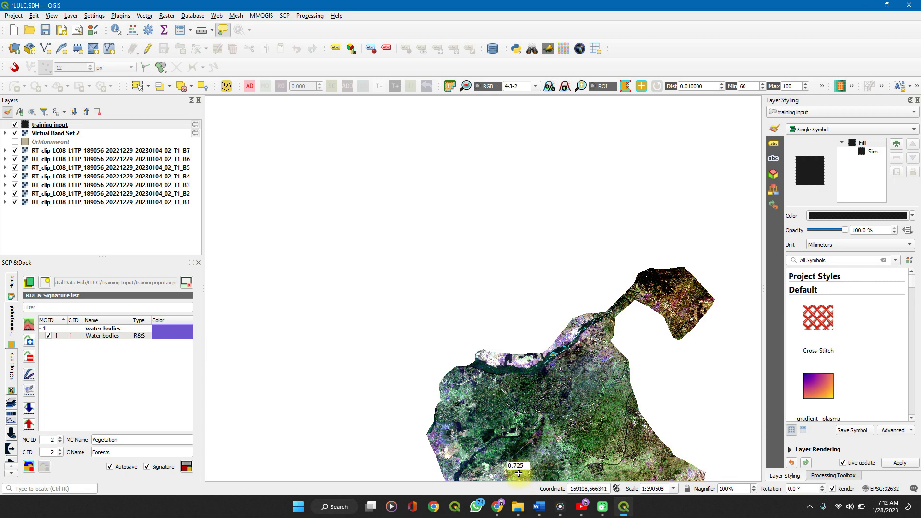
scroll(519, 480, "up", 3)
scroll(510, 401, "up", 2)
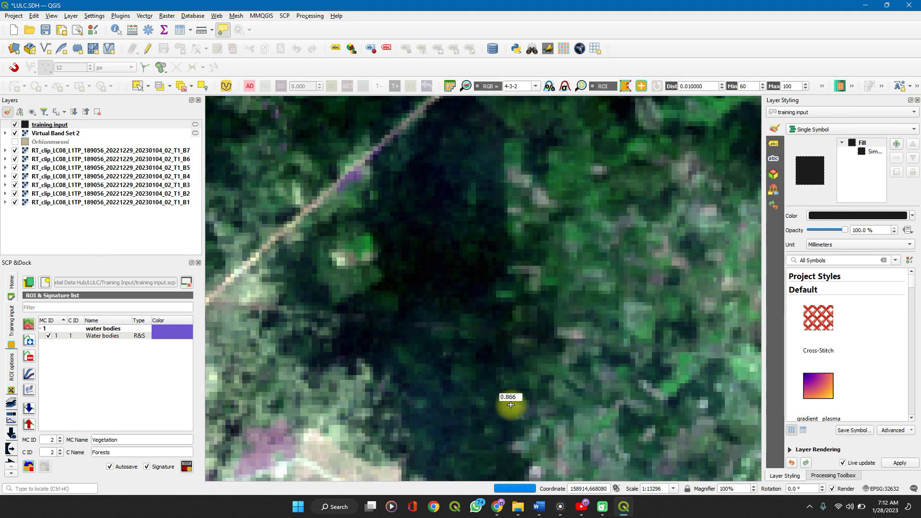
left_click(389, 194)
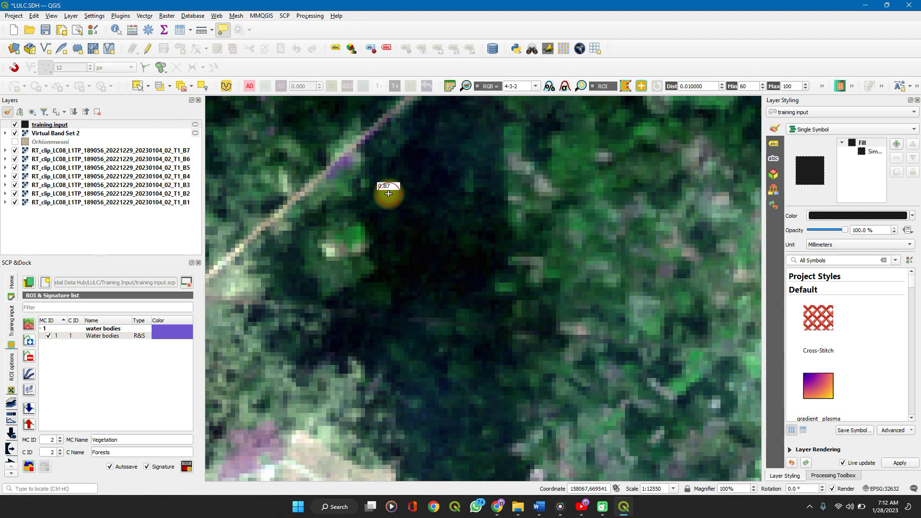
left_click(456, 184)
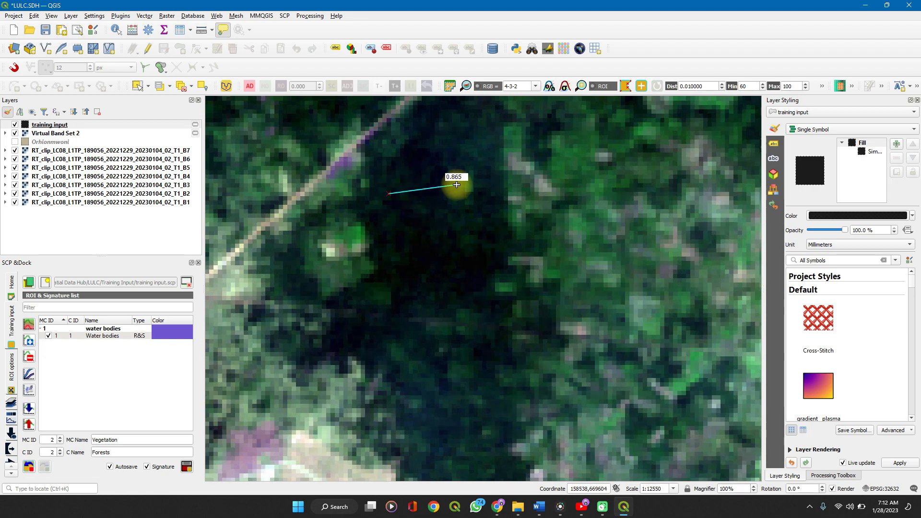
left_click(461, 252)
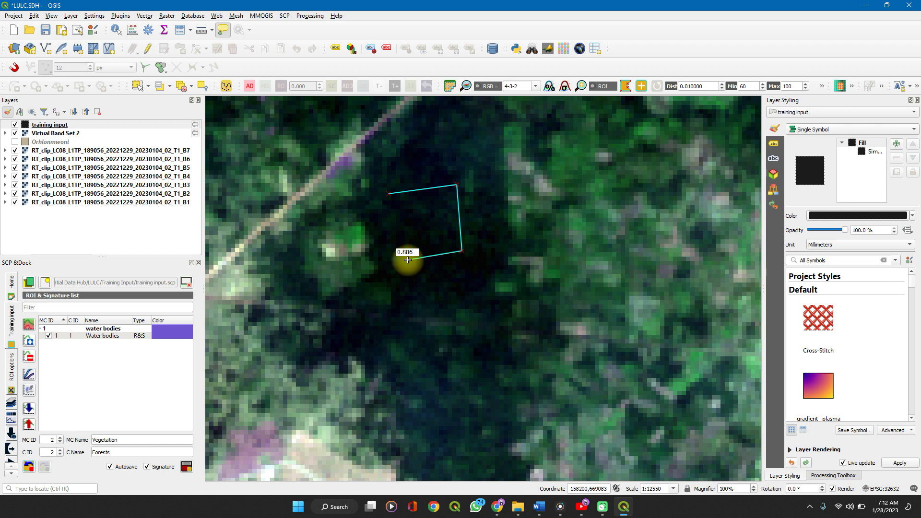
right_click(407, 259)
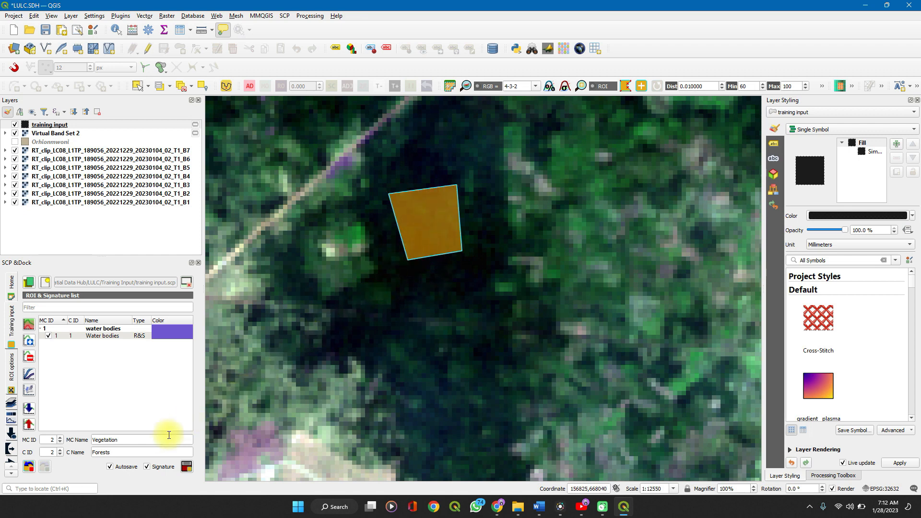
left_click(185, 468)
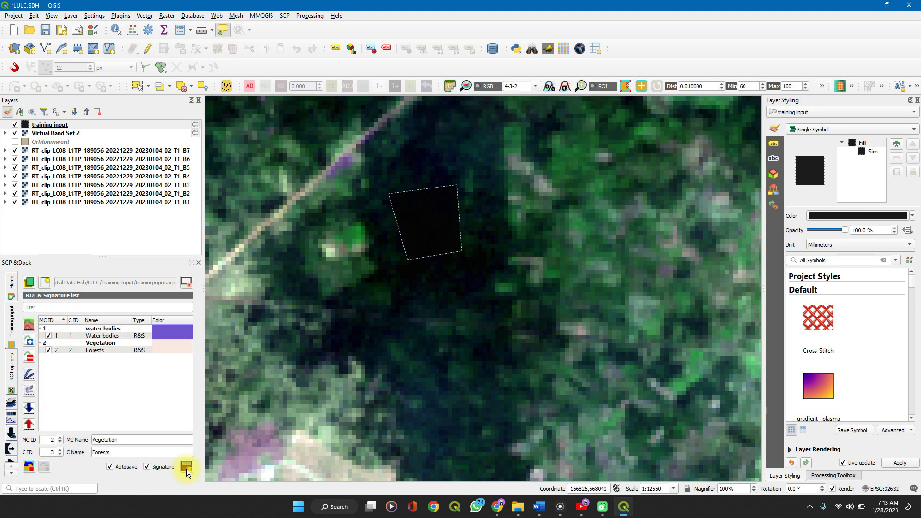
Change the macroclass name to settlement and the class name to Built-Up area for the next ROI
left_click(141, 443)
key("BackSpace")
key("BackSpace")
key("BackSpace")
key("BackSpace")
key("BackSpace")
key("BackSpace")
key("BackSpace")
key("BackSpace")
key("BackSpace")
key("BackSpace")
left_click(141, 454)
key("ctrl+BackSpace")
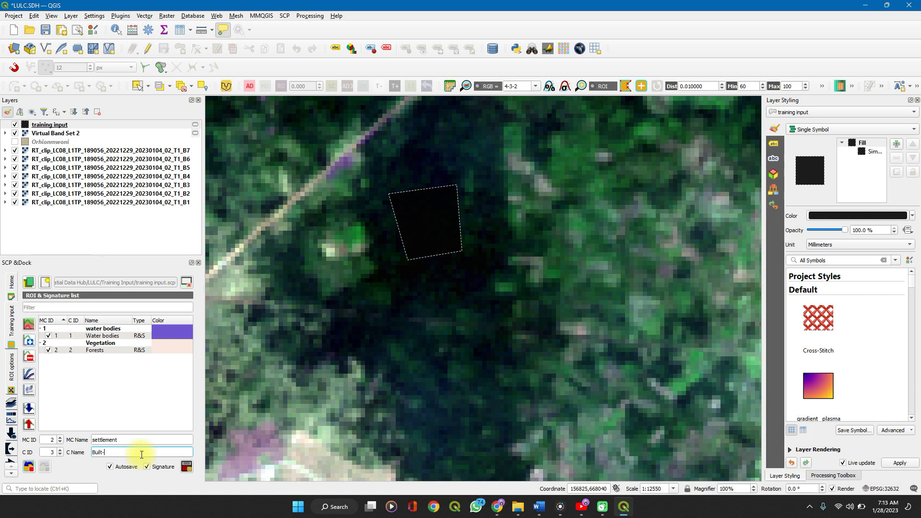
type("Built-Up area")
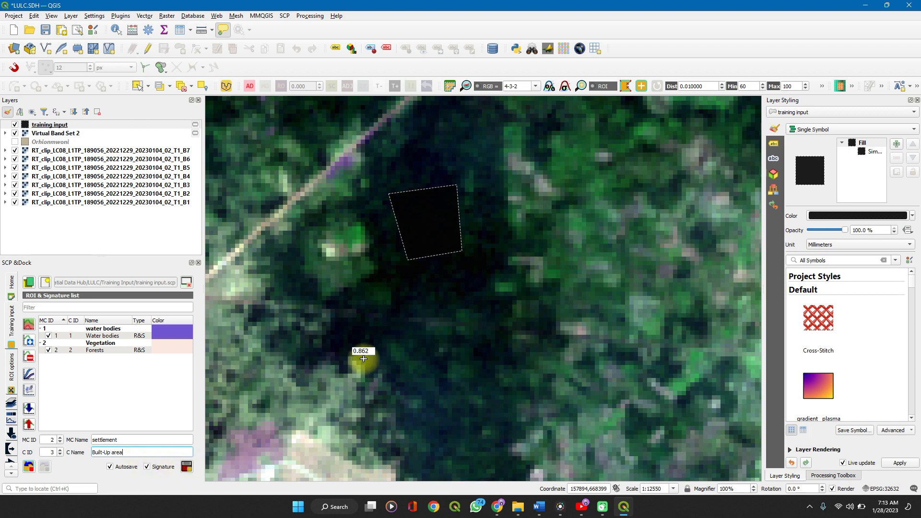
Display the image as a 5-6-4 RGB composite and examine the settlements in the southeast of the study area
scroll(500, 254, "down", 3)
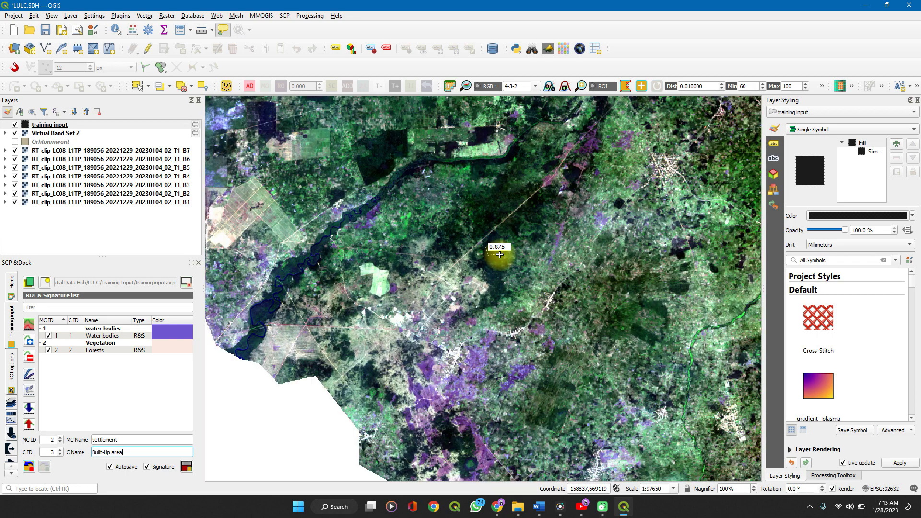
scroll(500, 255, "down", 2)
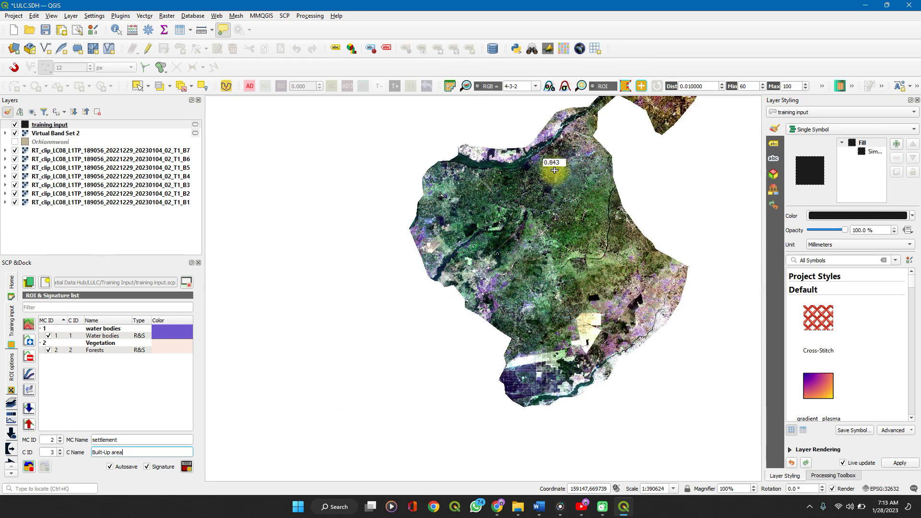
left_click(536, 87)
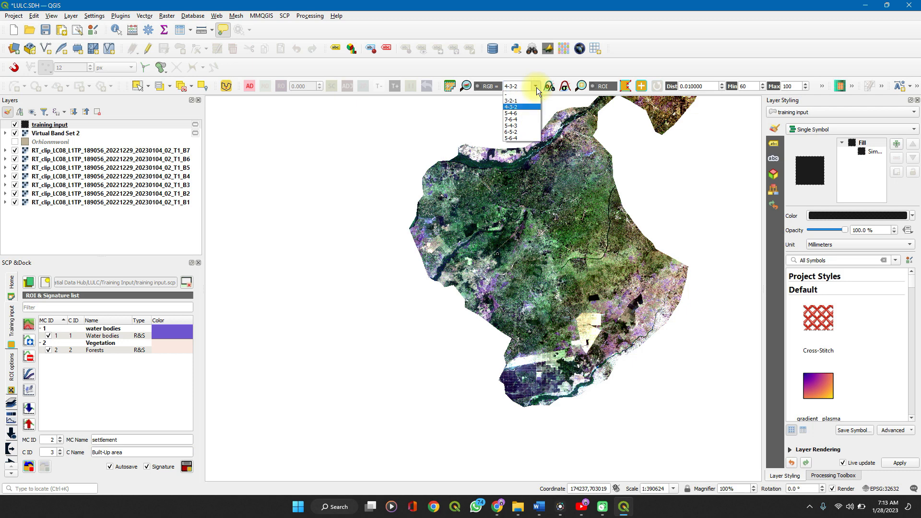
left_click(513, 138)
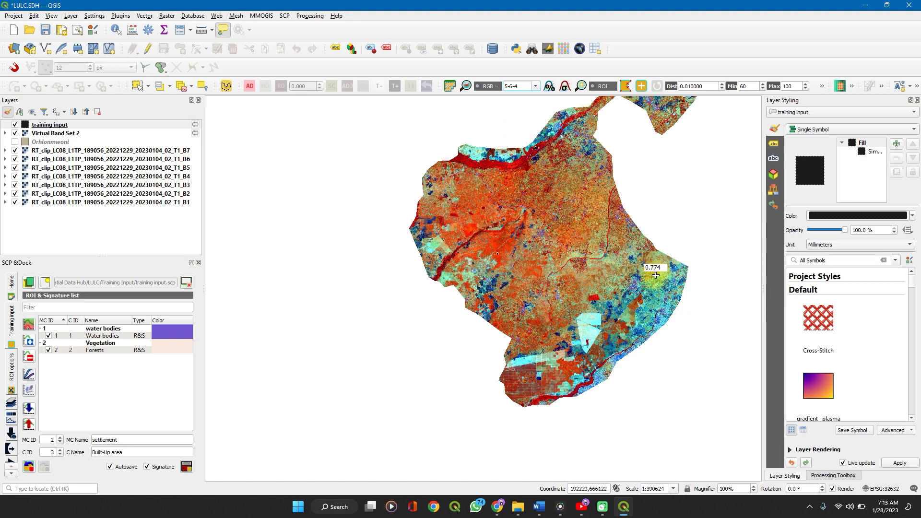
scroll(659, 298, "up", 2)
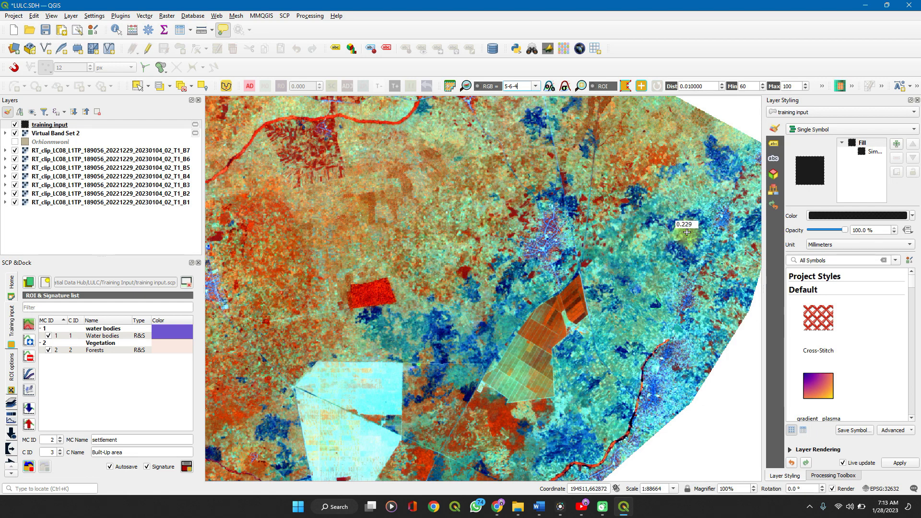
scroll(687, 232, "up", 1)
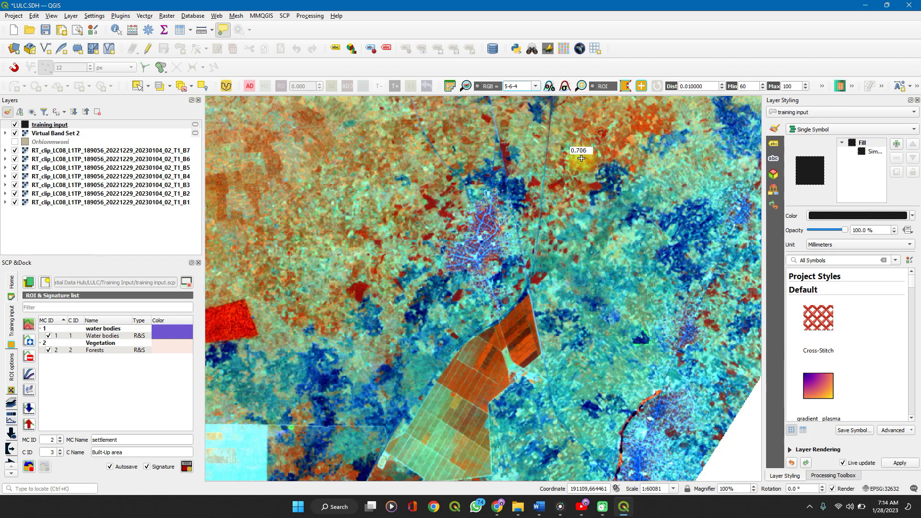
Set the RGB composite to 6-5-2 and inspect the built-up town just north of the rectangular plantation fields
left_click(538, 86)
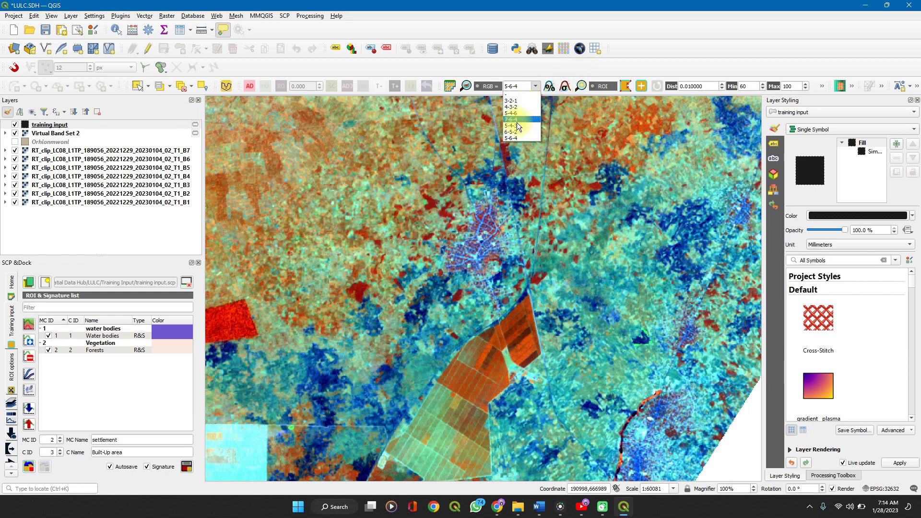
left_click(516, 131)
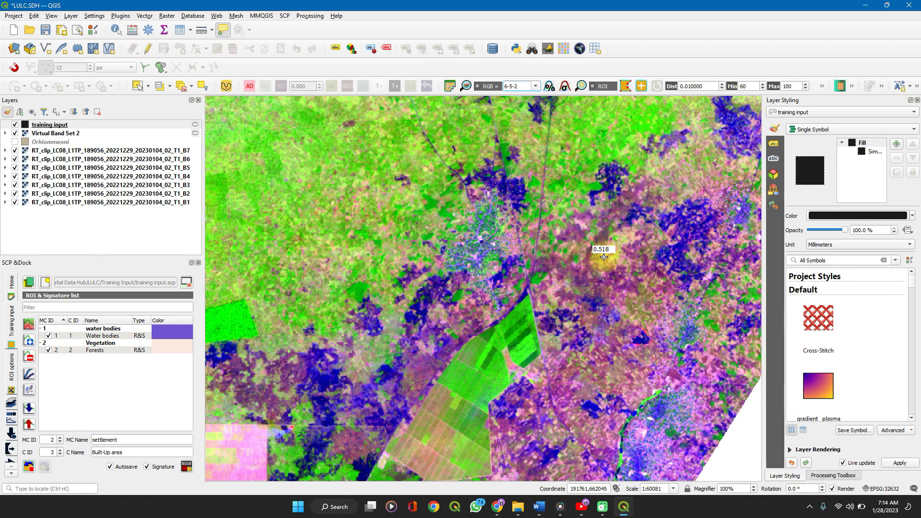
scroll(604, 257, "up", 4)
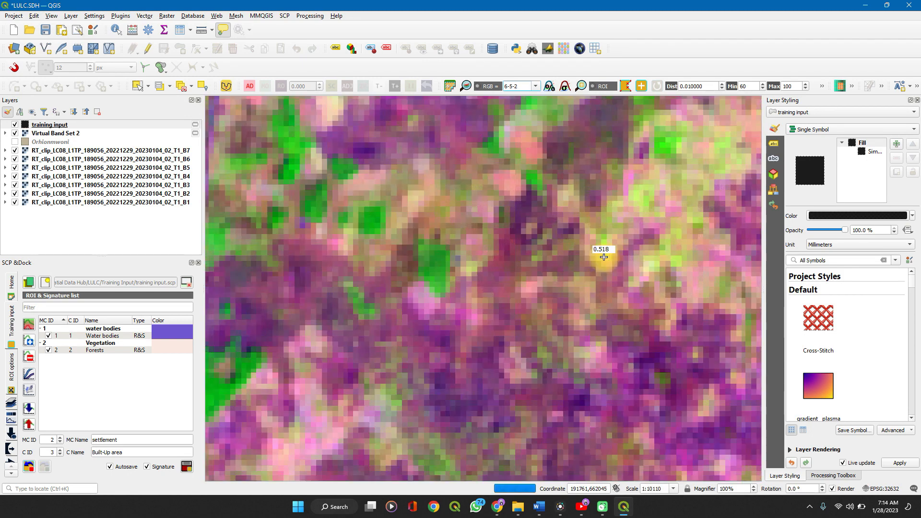
scroll(603, 257, "down", 3)
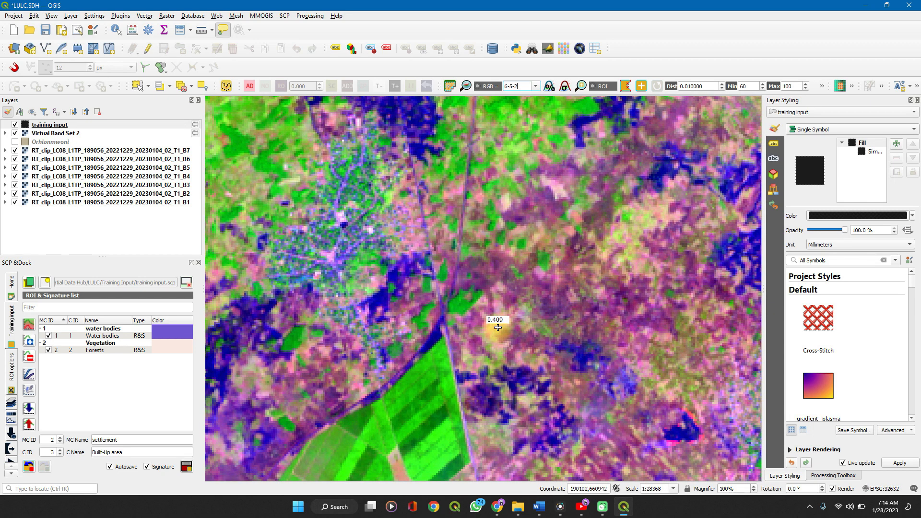
scroll(498, 328, "up", 2)
scroll(498, 327, "down", 3)
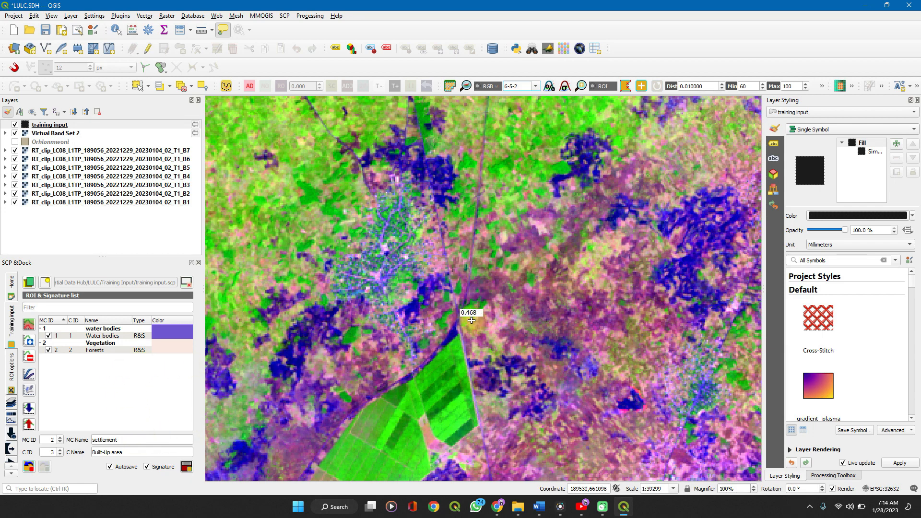
Set the macroclass ID to 3 and the macroclass name to fields for the next ROI
scroll(471, 320, "down", 3)
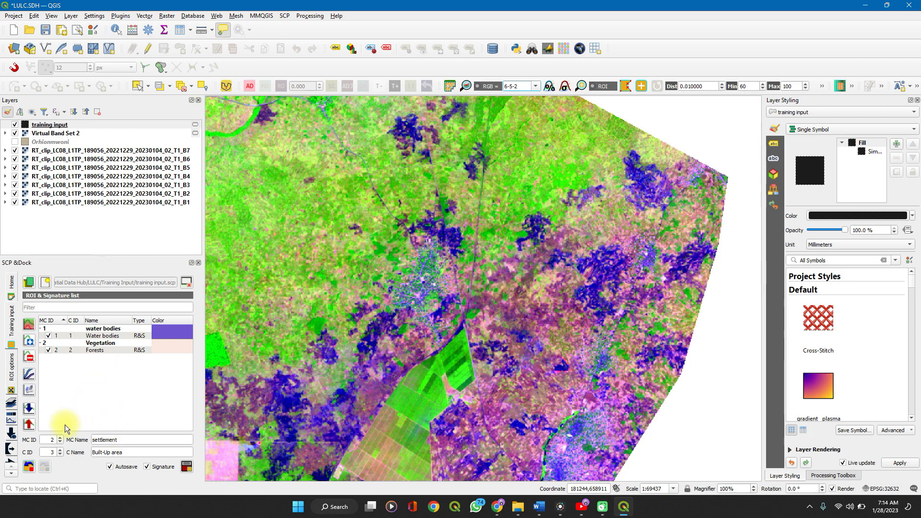
left_click(111, 344)
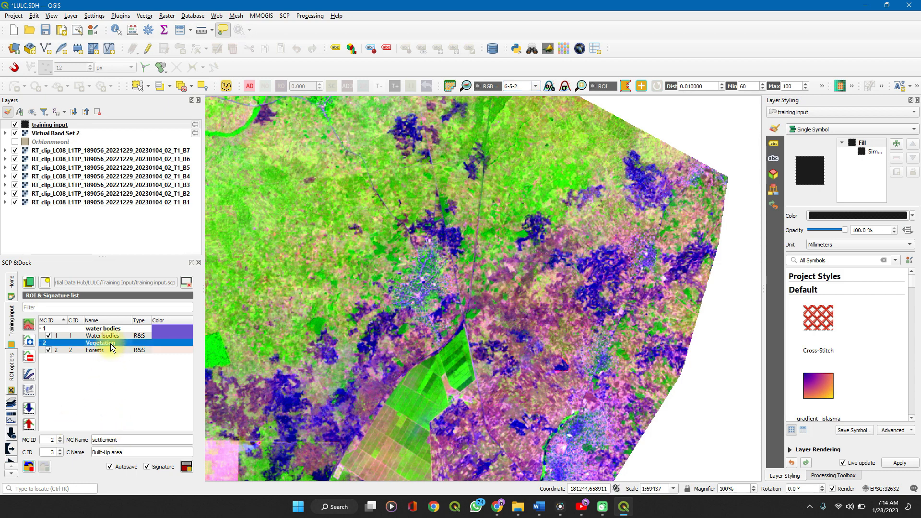
double_click(110, 343)
double_click(111, 343)
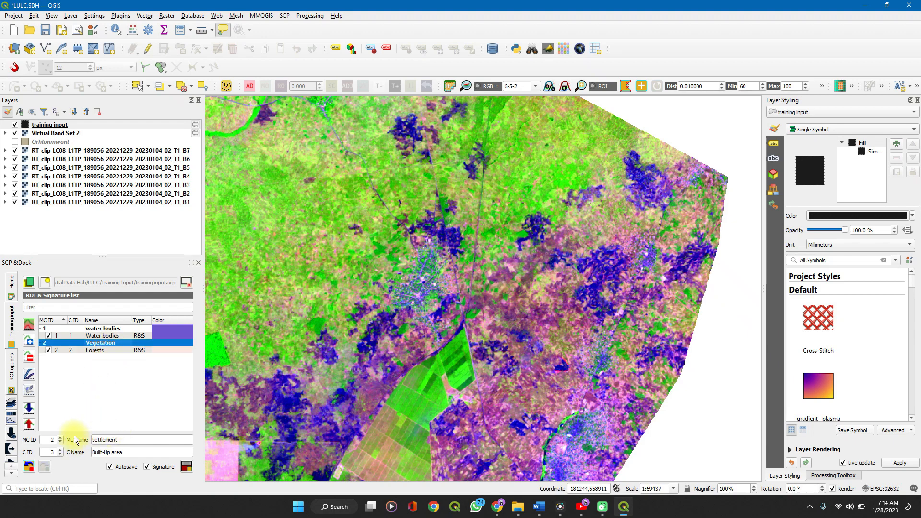
left_click(124, 441)
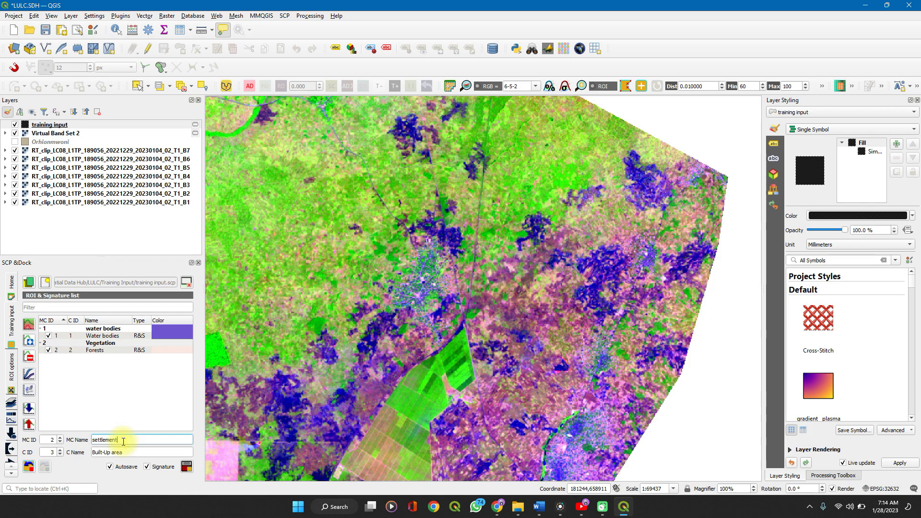
left_click(60, 442)
left_click(60, 436)
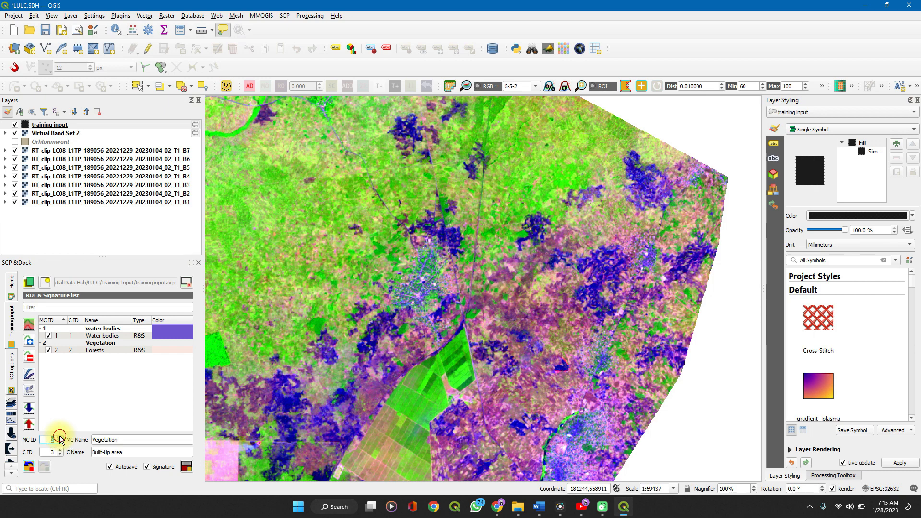
left_click(122, 441)
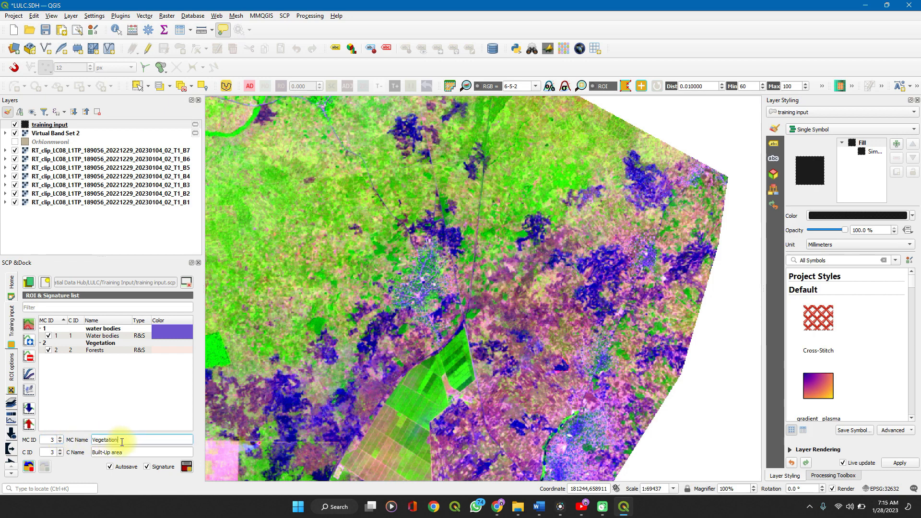
key("ctrl+BackSpace")
type("fields")
Replace the Built-Up area class name with fields
left_click(133, 453)
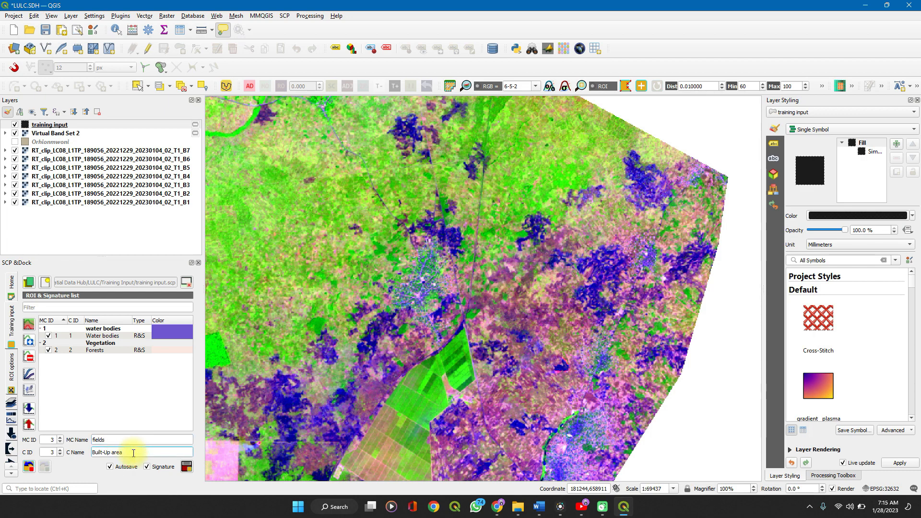
key("ctrl+BackSpace")
key("ctrl+BackSpace")
key("ctrl+BackSpace")
key("ctrl+BackSpace")
type("field")
type("s")
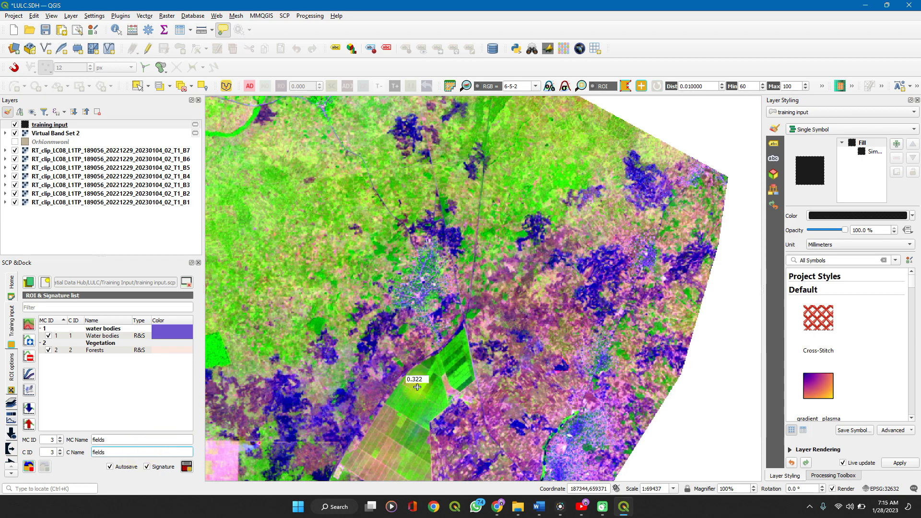
Draw a four-sided ROI across the light green plot in the lower part of the green fields
scroll(411, 414, "up", 1)
scroll(411, 413, "up", 2)
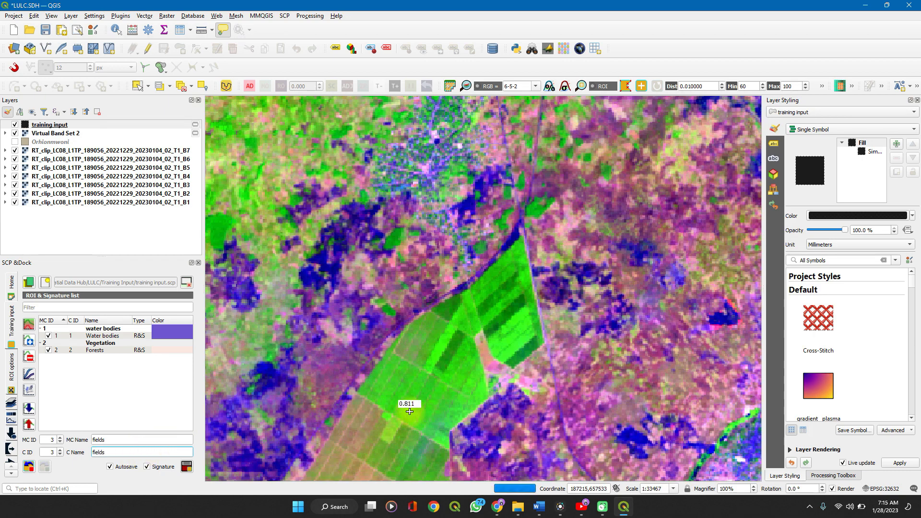
left_click(374, 389)
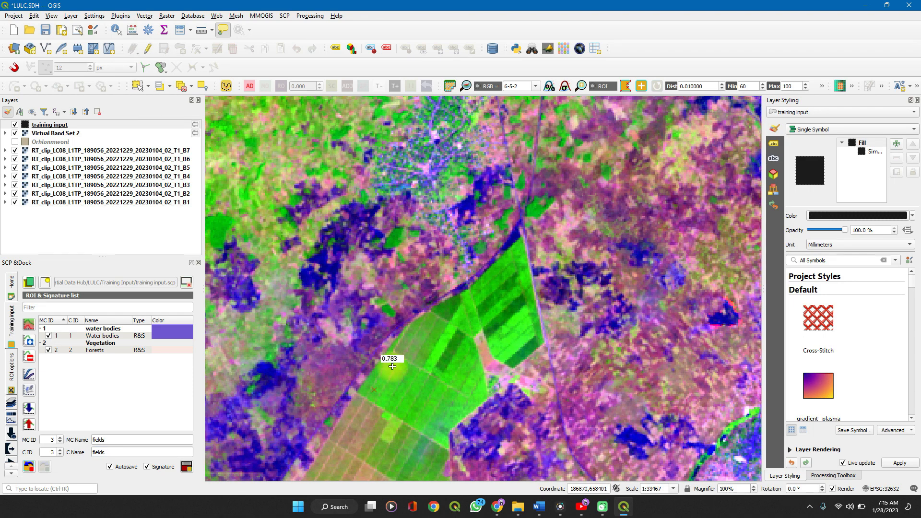
left_click(429, 386)
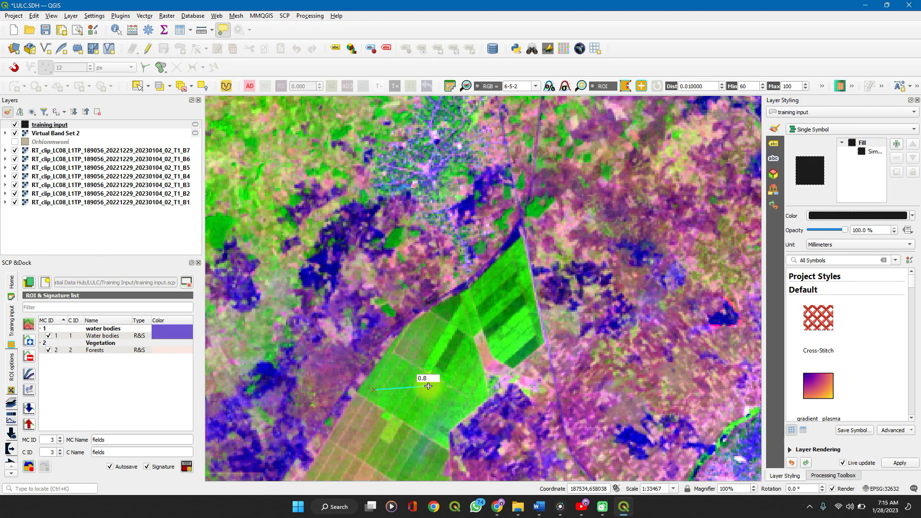
left_click(431, 418)
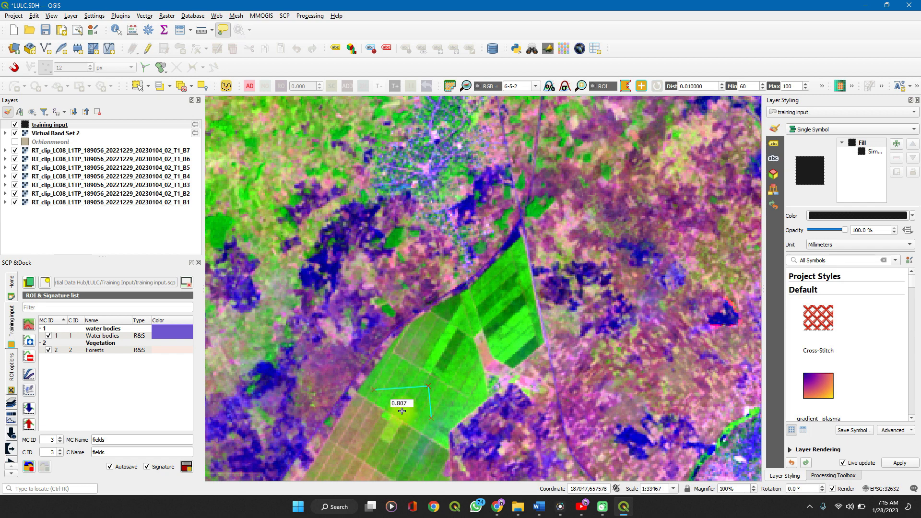
right_click(402, 411)
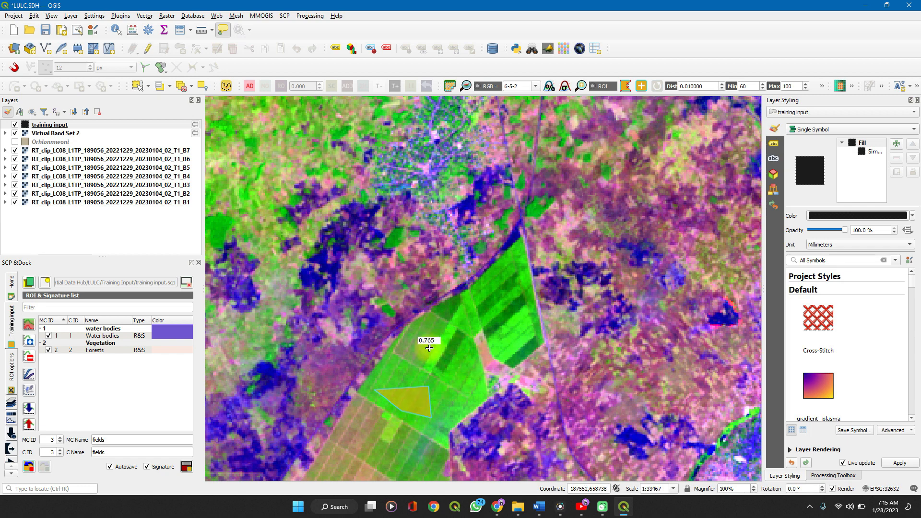
Draw a four-sided ROI over the dark green plot in the middle of the fields, just west of the pink strip
left_click(460, 373)
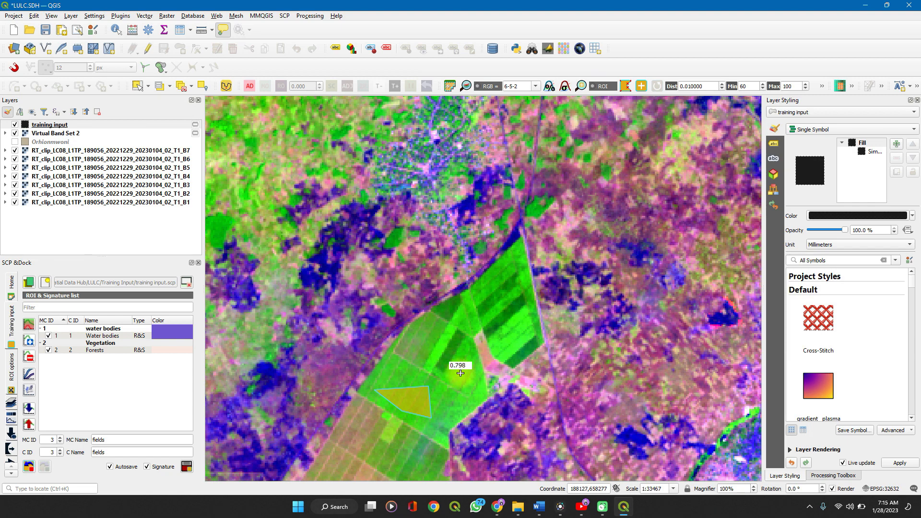
left_click(433, 358)
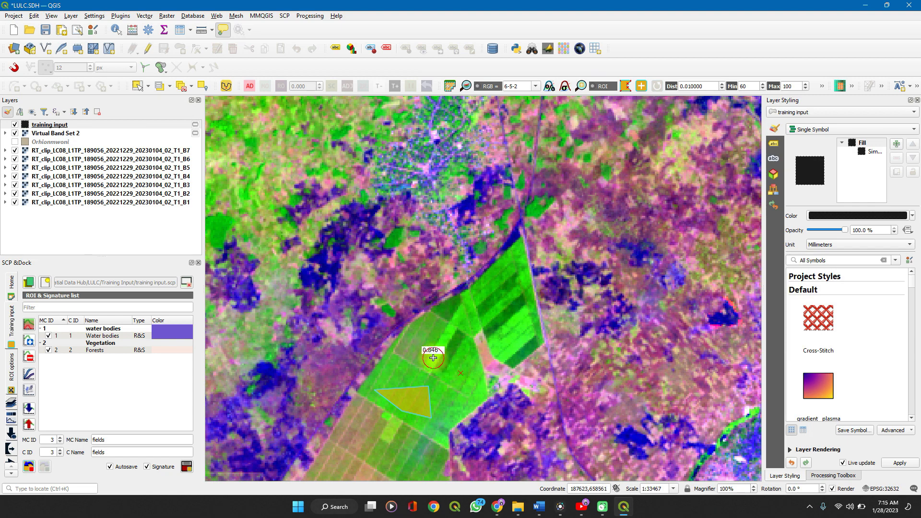
left_click(450, 323)
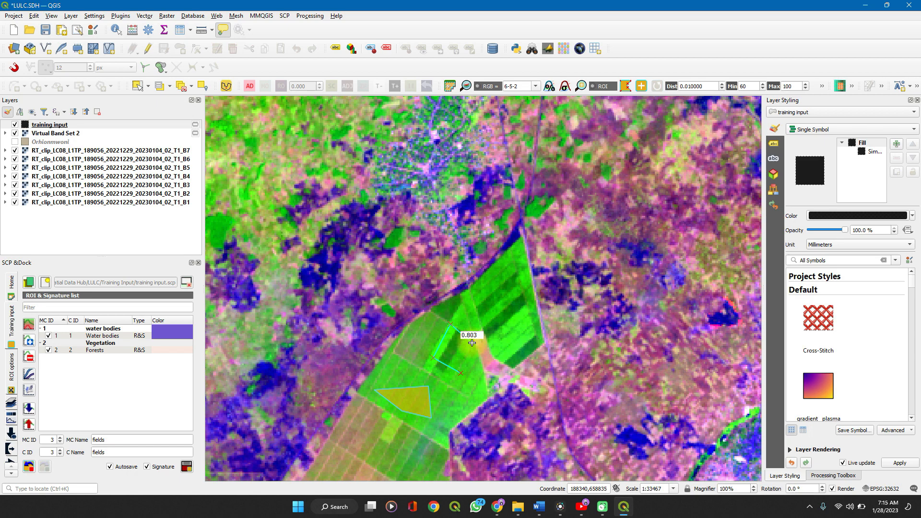
right_click(472, 342)
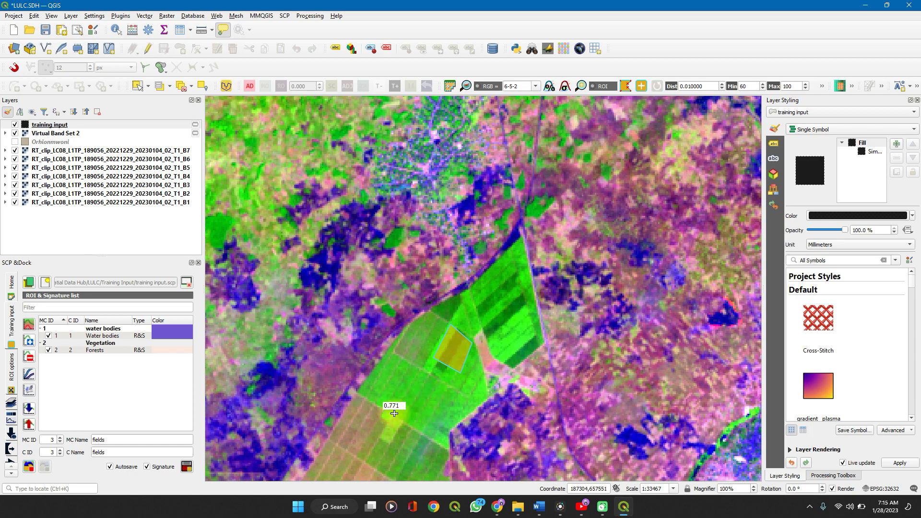
Add a second four-sided polygon over the light green plot southwest of the first and save the fields ROI with its signature
left_click(388, 399)
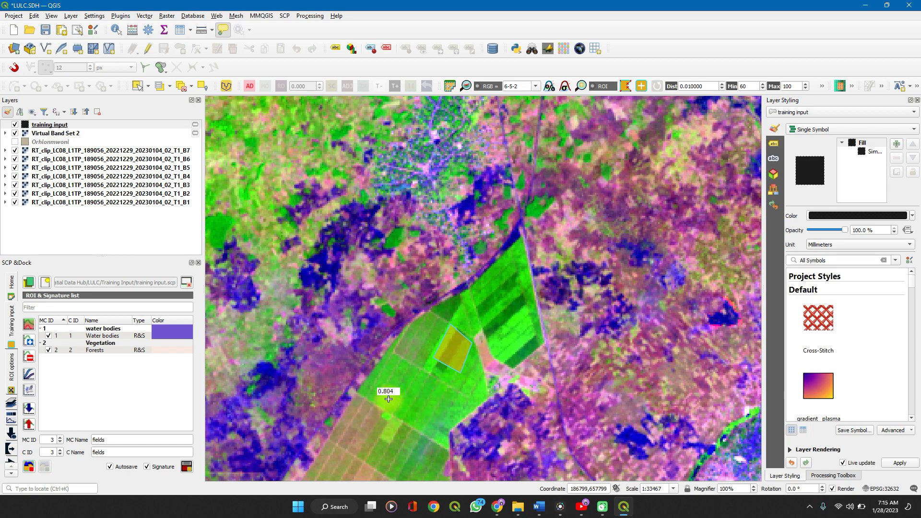
left_click(414, 367)
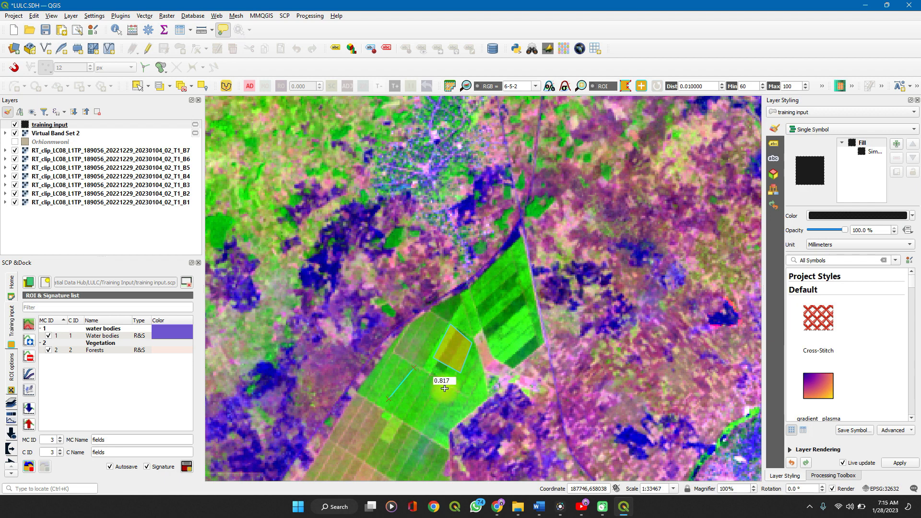
left_click(447, 389)
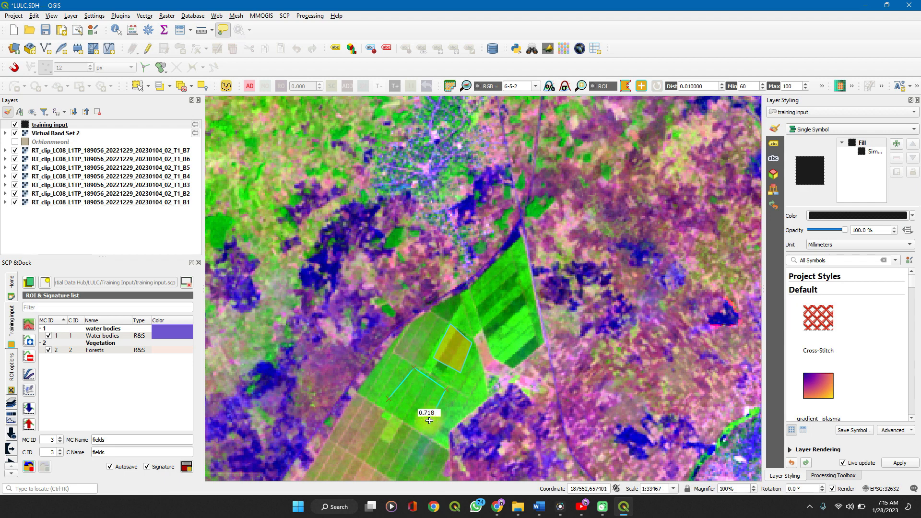
right_click(429, 421)
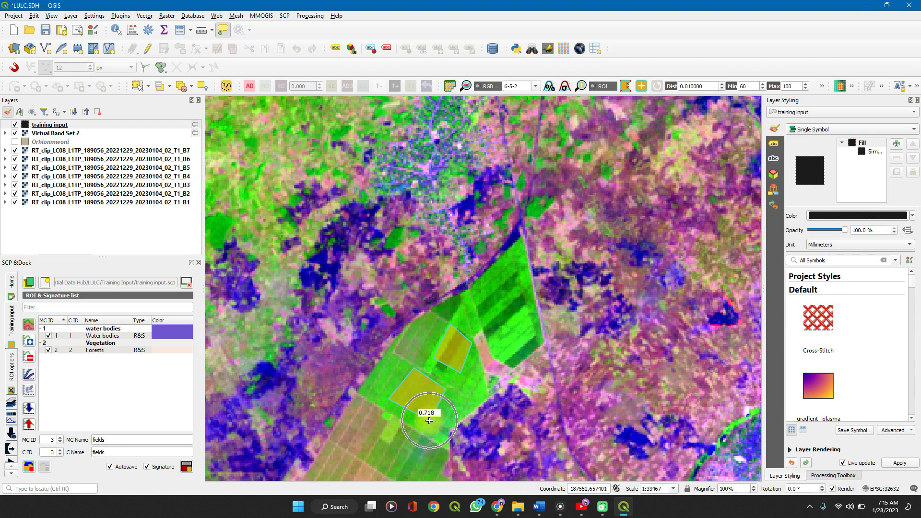
left_click(187, 466)
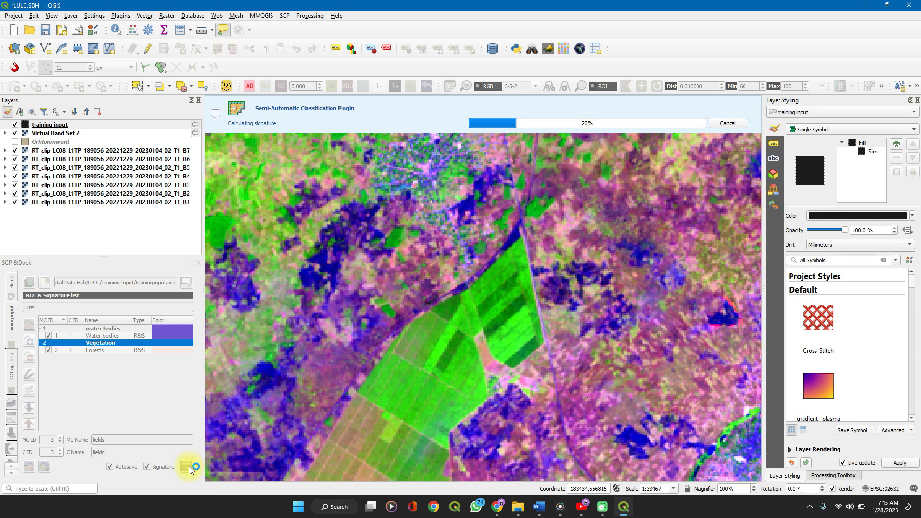
Set the macroclass ID to 4 and the macroclass name to settlements
left_click(60, 437)
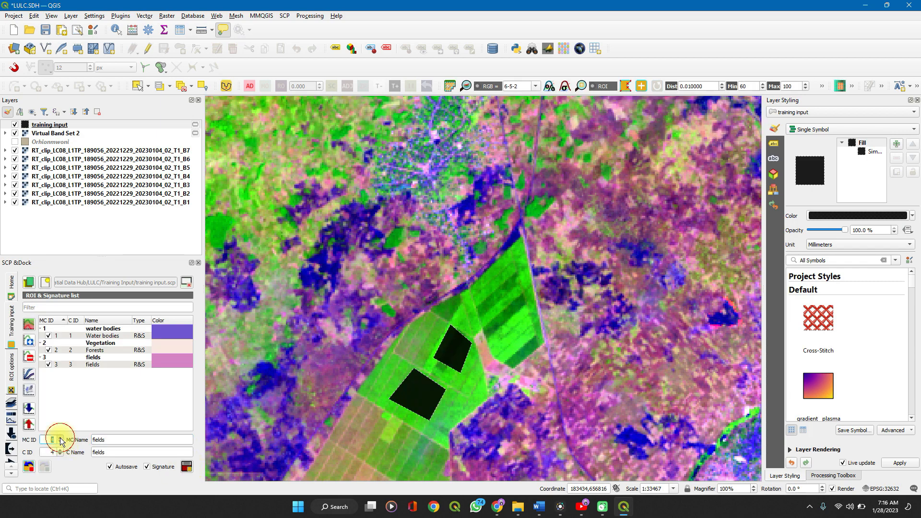
left_click(121, 437)
key("BackSpace")
key("BackSpace")
key("BackSpace")
key("BackSpace")
key("BackSpace")
key("BackSpace")
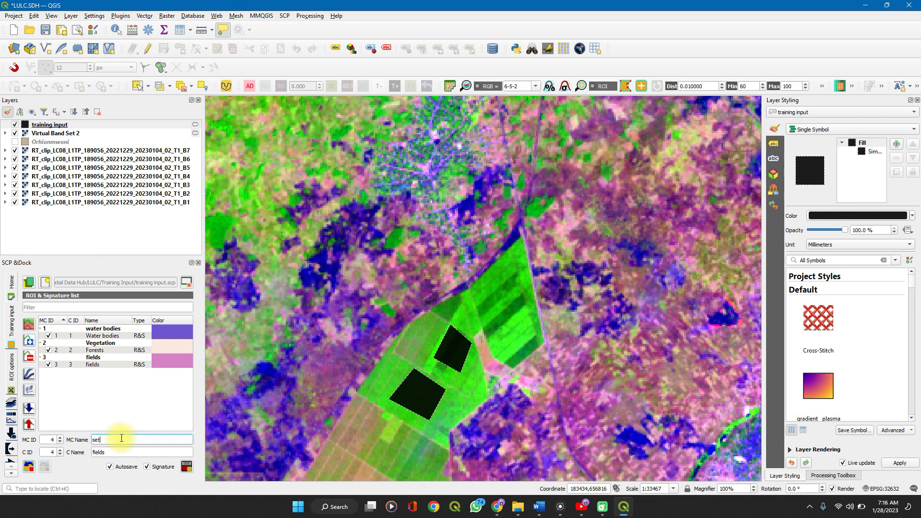
type("settlem")
Change the class name to Builtup areas
left_click(124, 454)
key("BackSpace")
key("BackSpace")
key("BackSpace")
key("BackSpace")
key("BackSpace")
key("BackSpace")
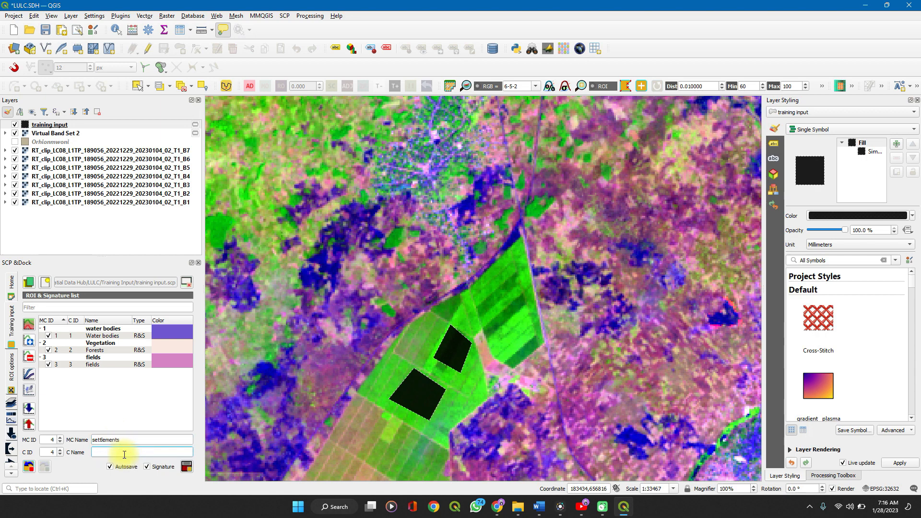
type("Builtup areas")
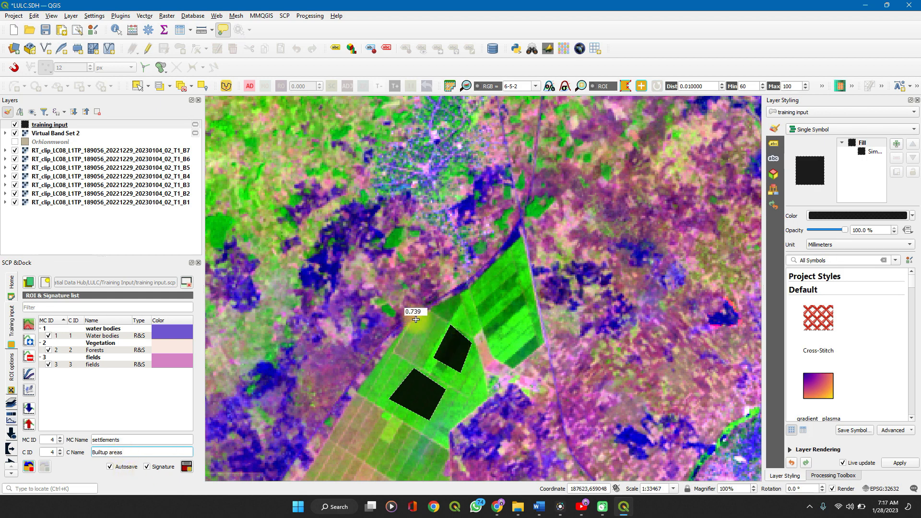
Draw a four-sided ROI over the dark blue patch west of the green fields for the Builtup areas class
scroll(270, 381, "up", 2)
scroll(270, 381, "up", 1)
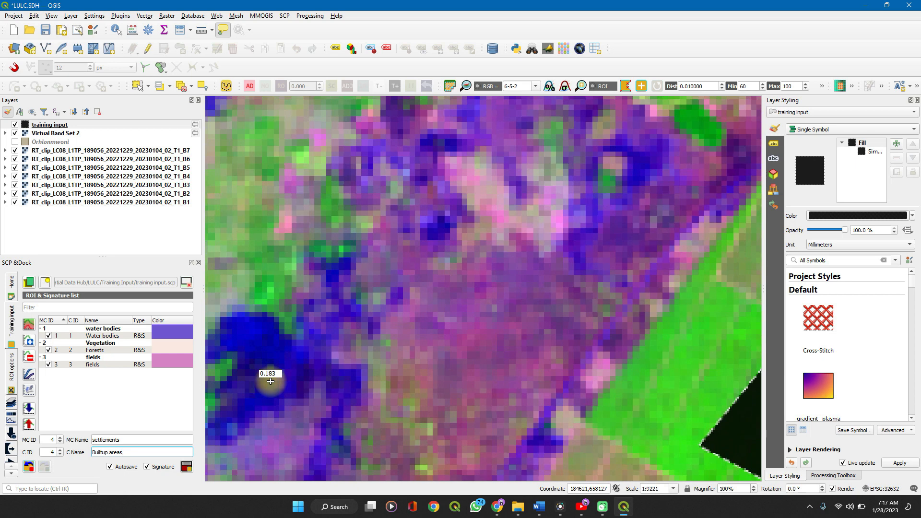
left_click(229, 337)
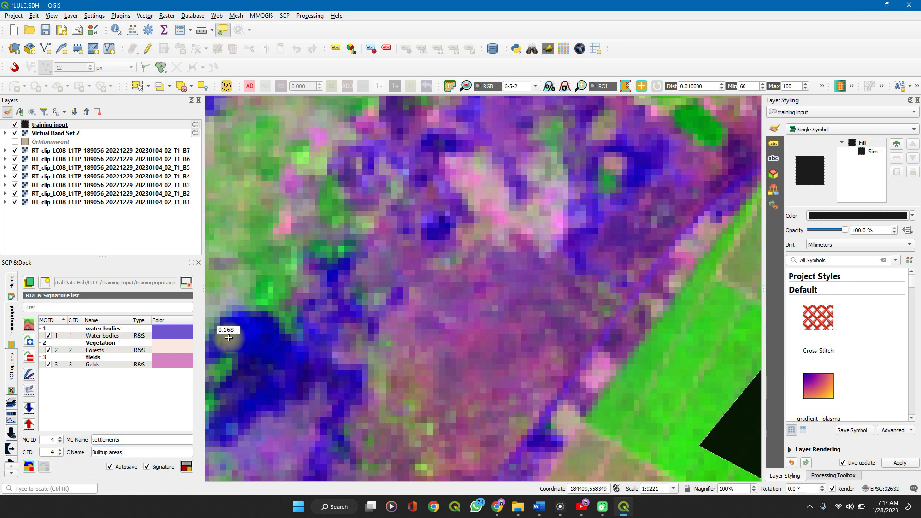
left_click(250, 320)
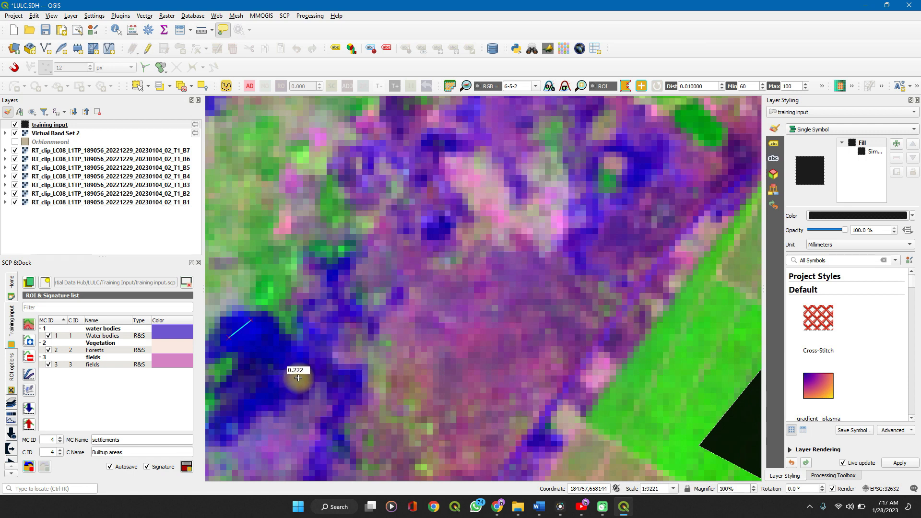
left_click(302, 372)
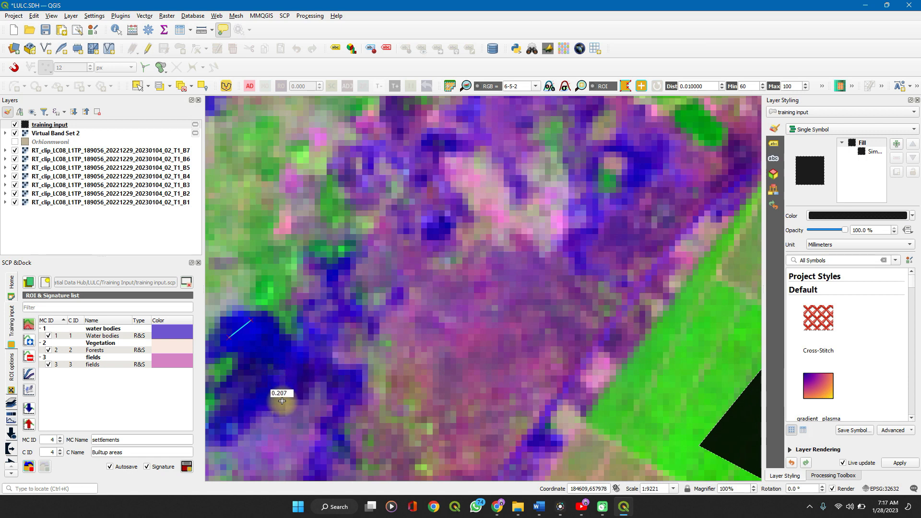
left_click(301, 376)
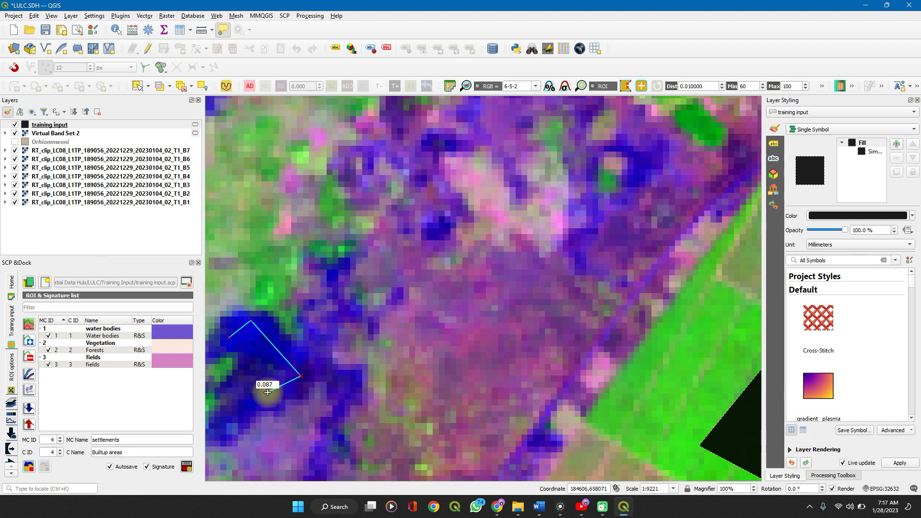
right_click(268, 392)
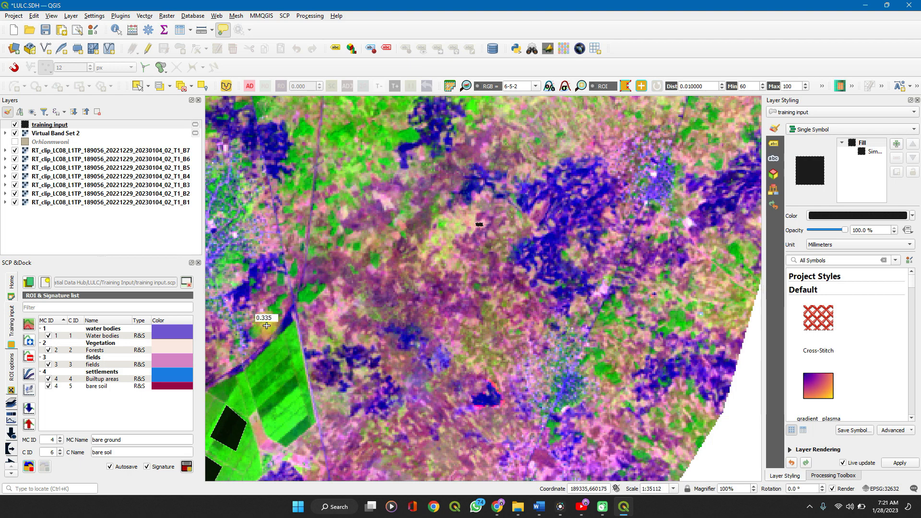
Open the SCP band-processing Classification tool and set its input band set to 2
left_click(285, 16)
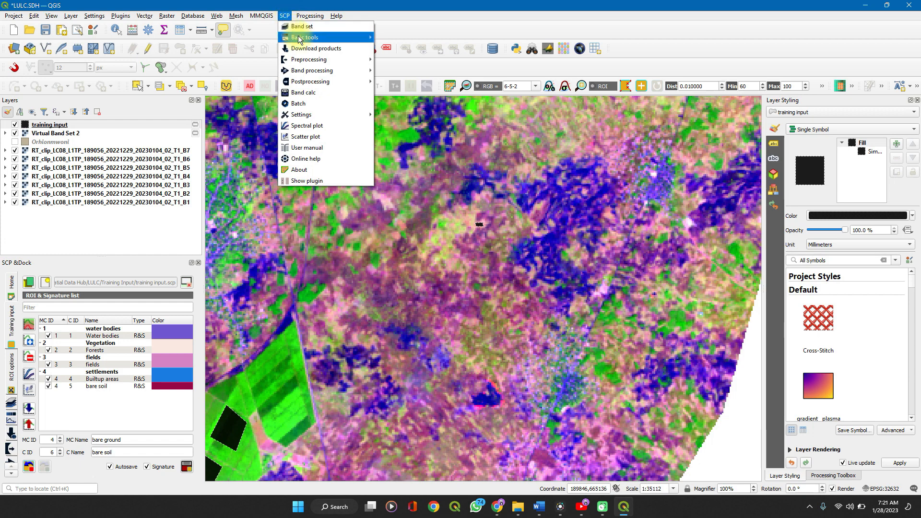
mouse_move(306, 61)
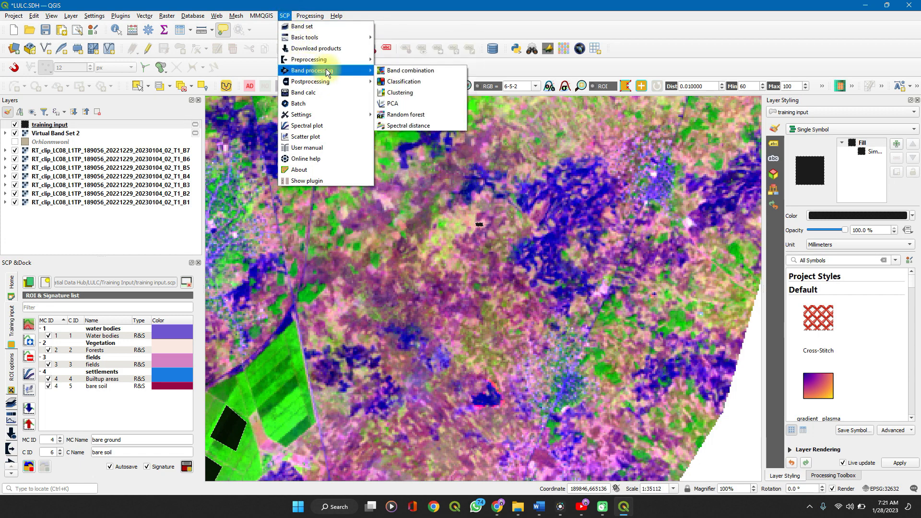
left_click(393, 81)
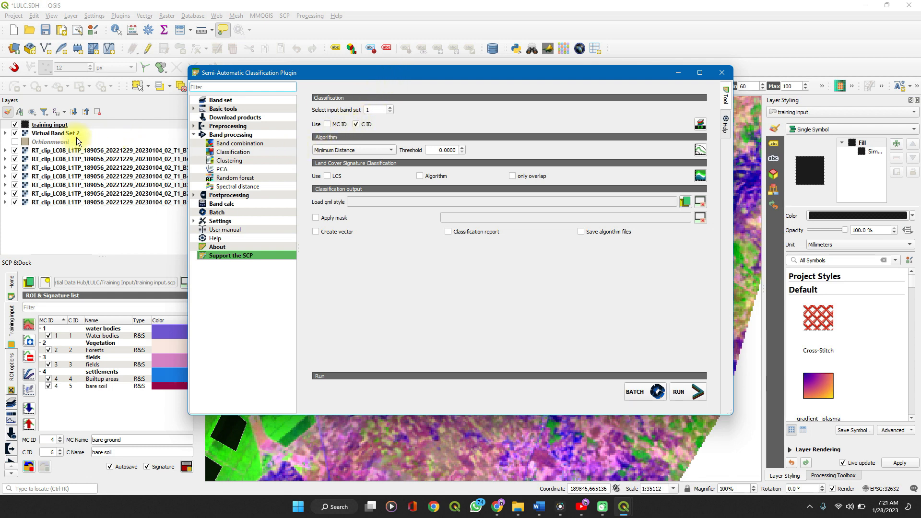
left_click(390, 107)
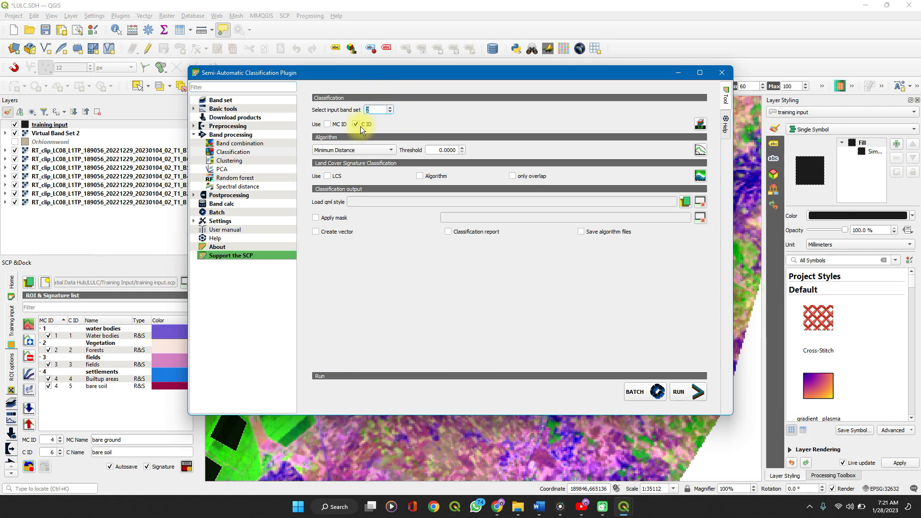
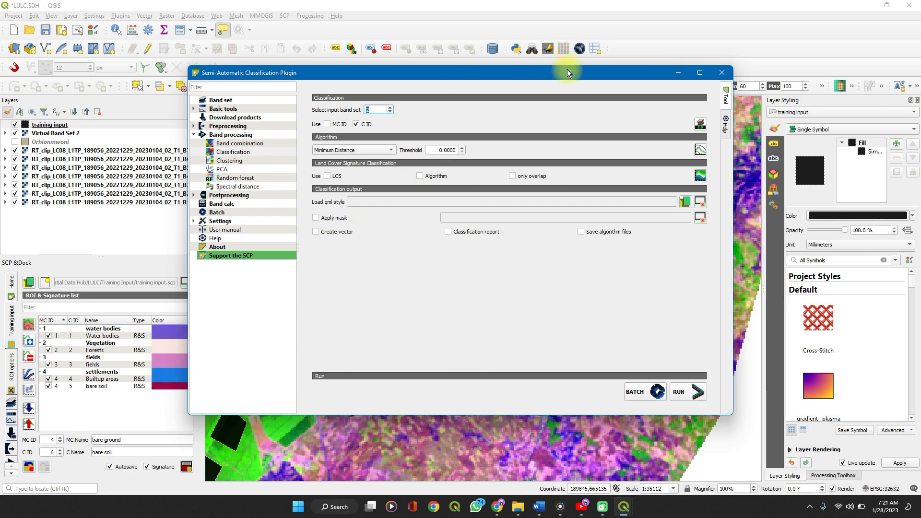
Set the colour of the bare soil class in the ROI signature list to #ffaaff
left_click_drag(572, 71, 599, 72)
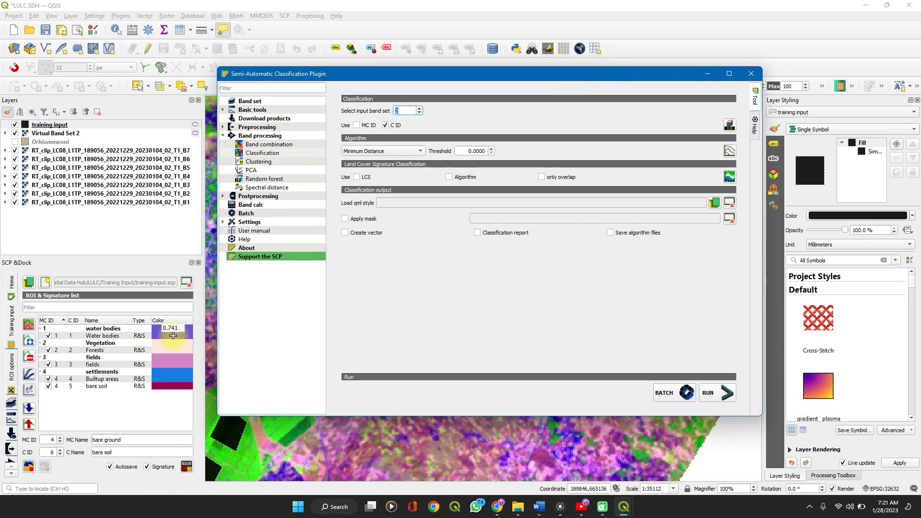
double_click(158, 386)
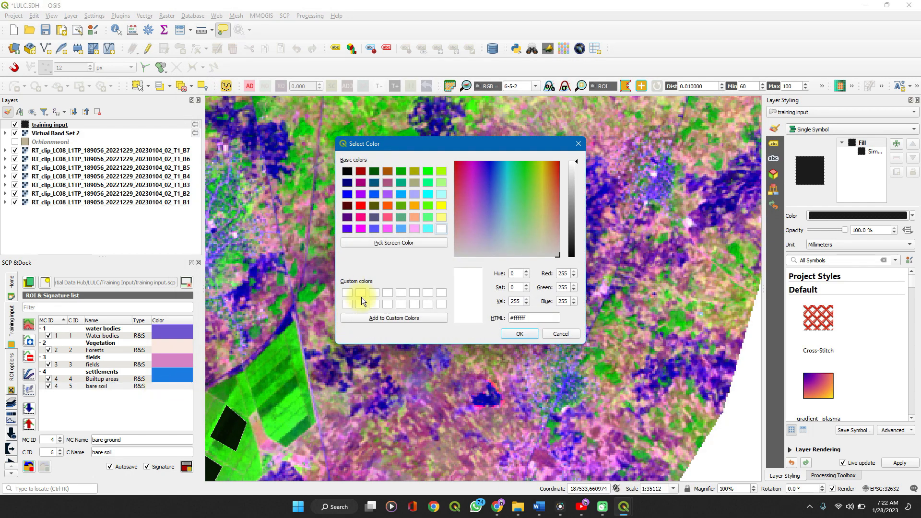
left_click(415, 230)
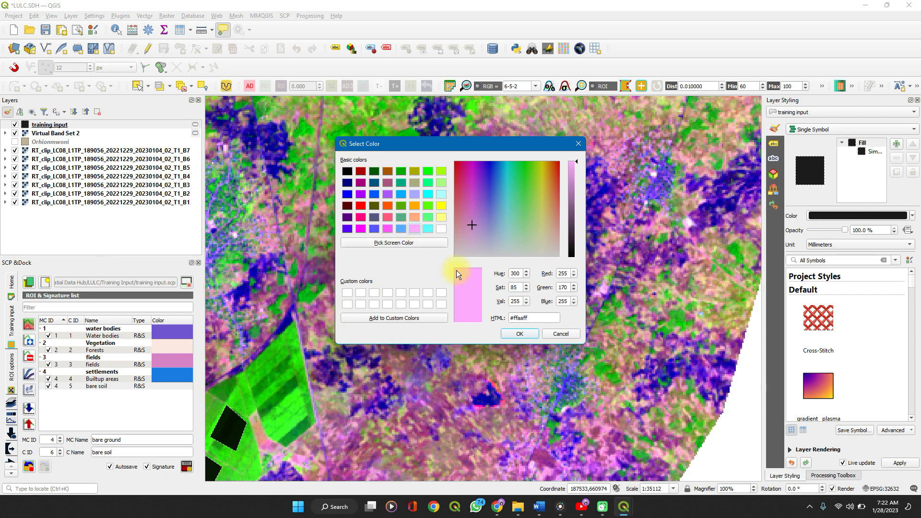
left_click(508, 333)
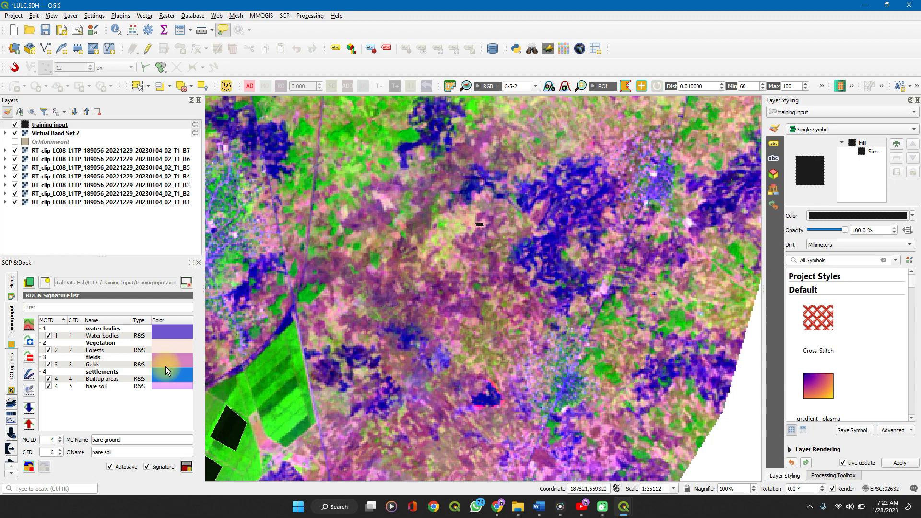
Set the colour of the settlements macroclass to red #ff2d11
double_click(166, 369)
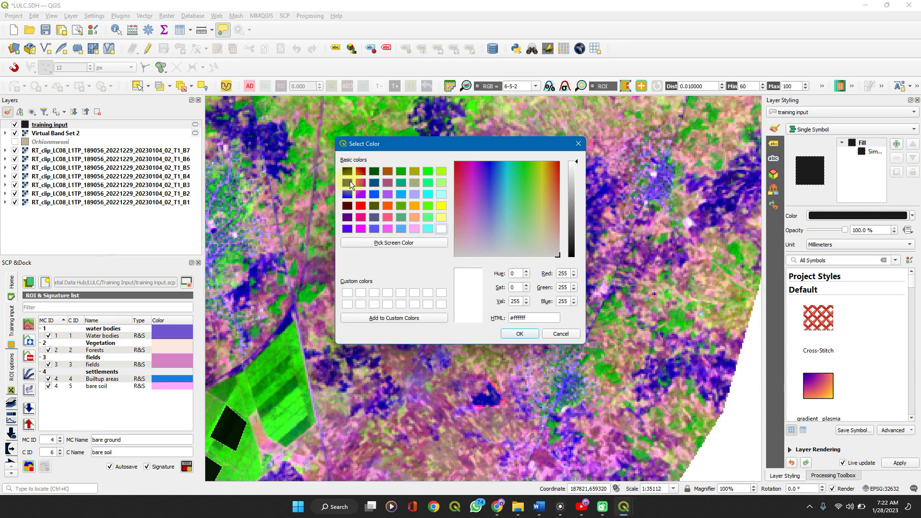
left_click(557, 166)
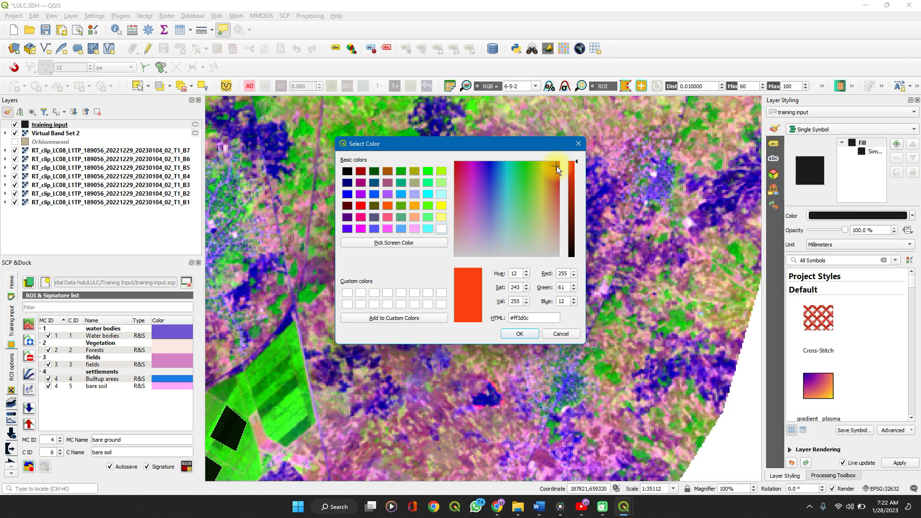
left_click(557, 168)
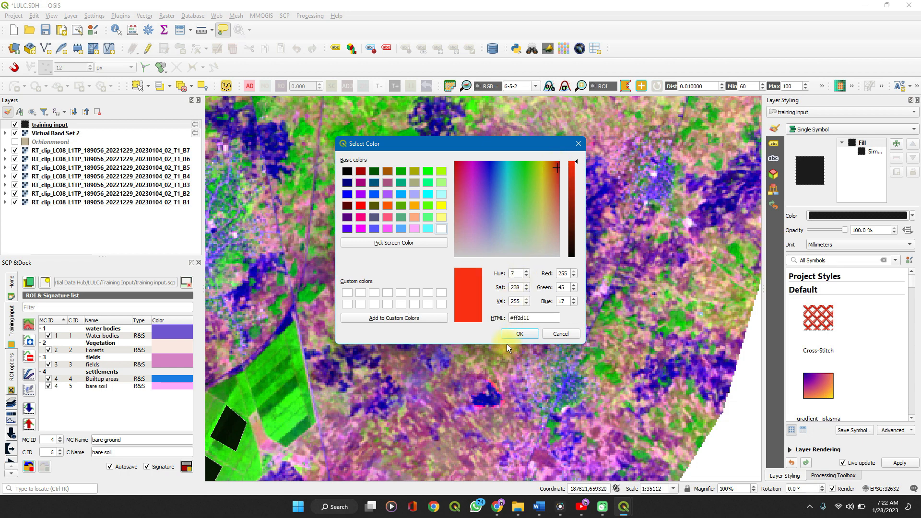
left_click(518, 334)
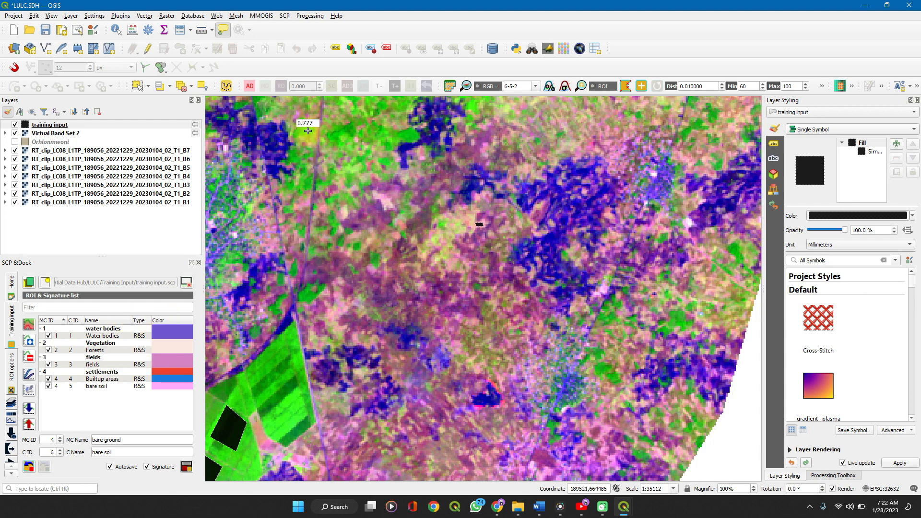
Reopen the SCP Classification tool and set its algorithm to Maximum Likelihood
left_click(284, 15)
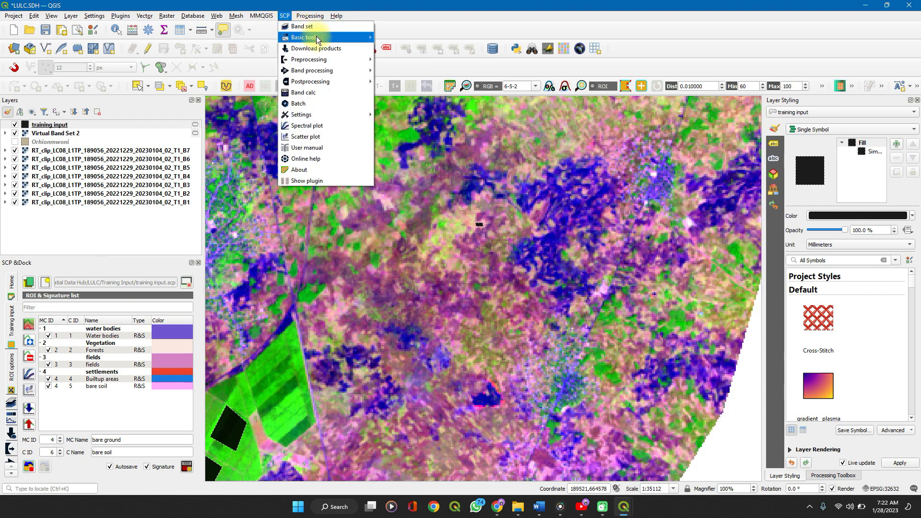
mouse_move(347, 70)
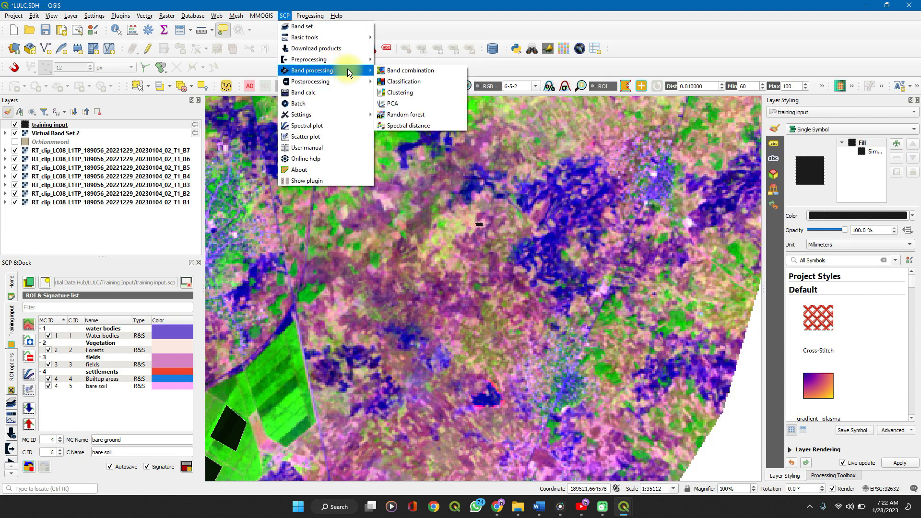
left_click(388, 82)
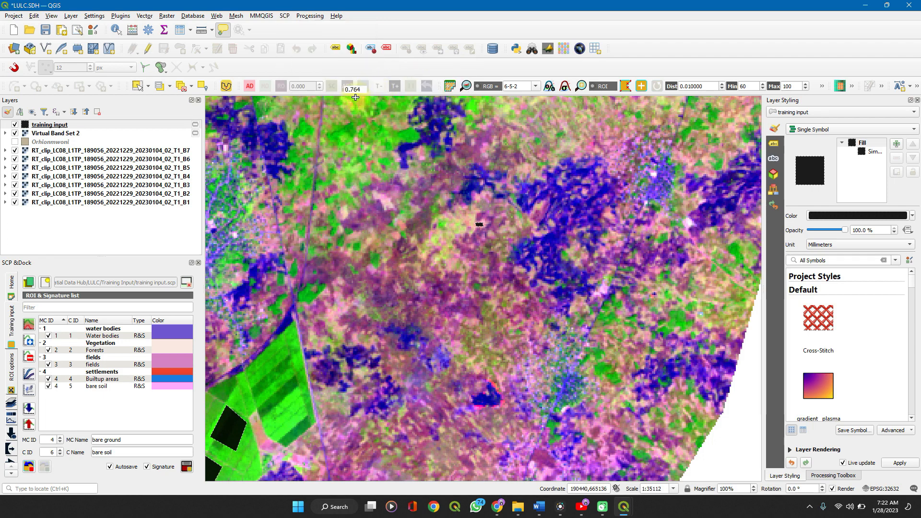
mouse_move(605, 510)
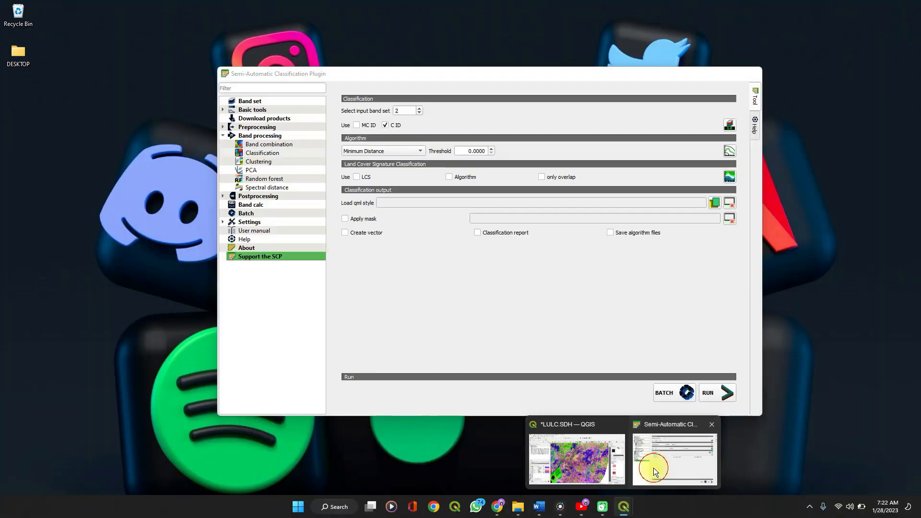
left_click(653, 467)
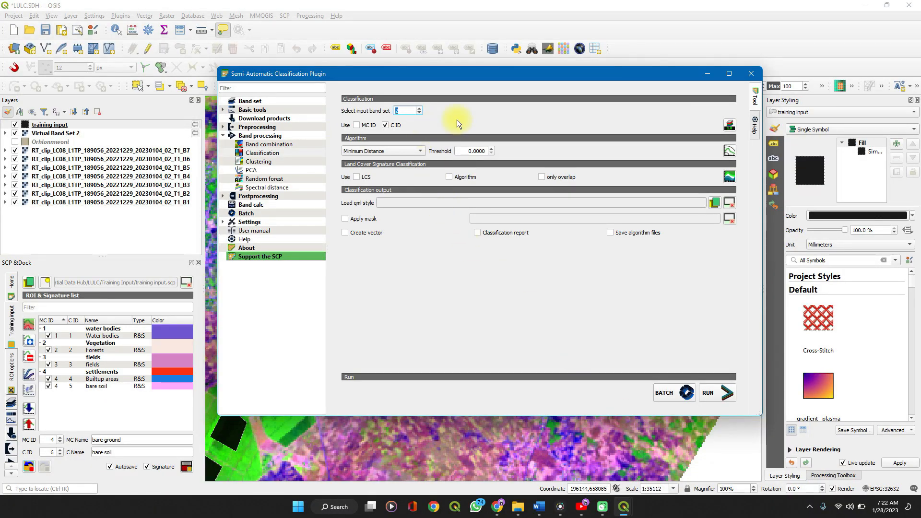
left_click(404, 151)
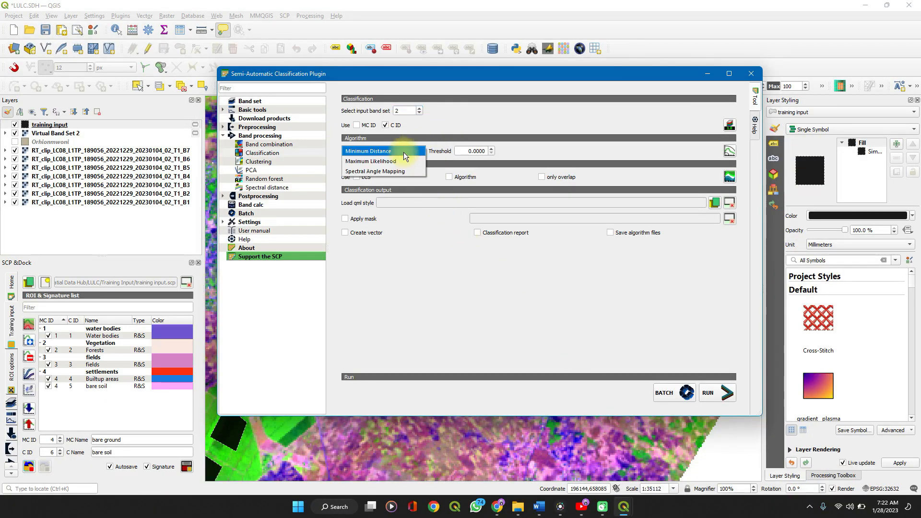
left_click(395, 160)
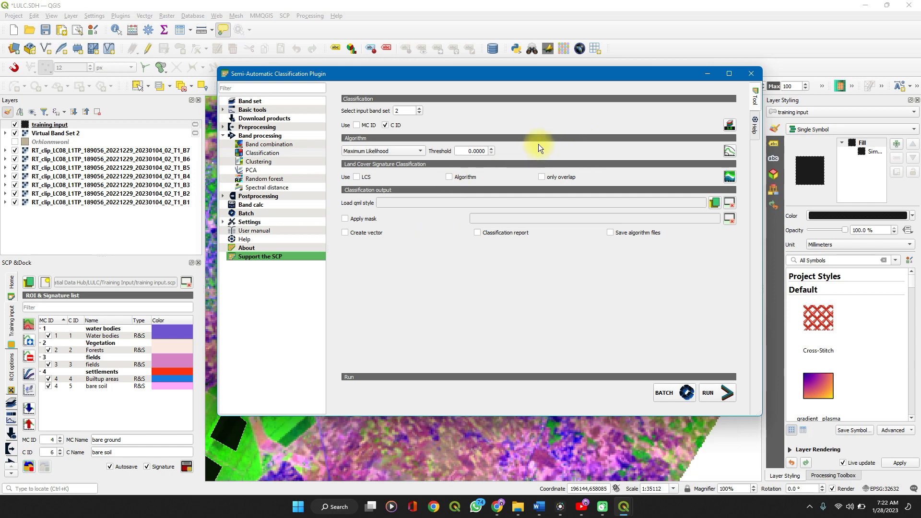
Activate the classification preview pointer and generate a preview around the small ROI northeast of the green fields
left_click(751, 73)
left_click(822, 84)
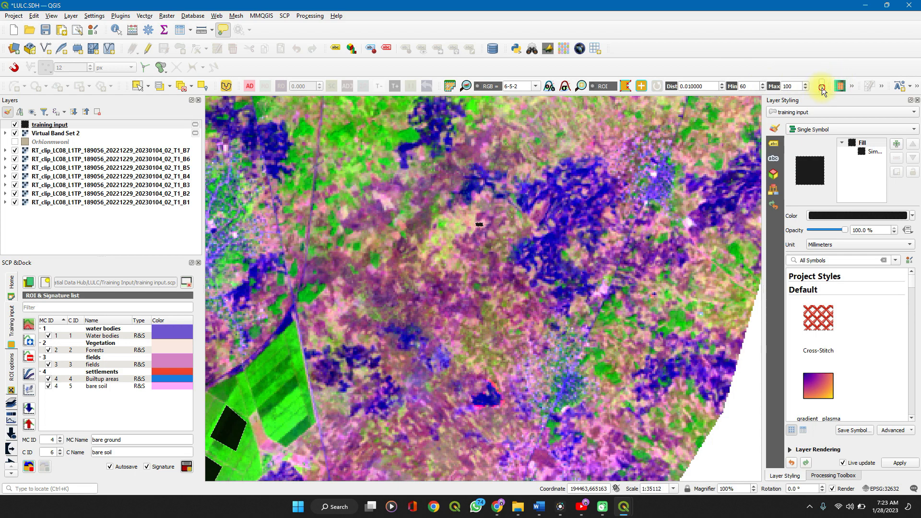
left_click(822, 87)
left_click(499, 103)
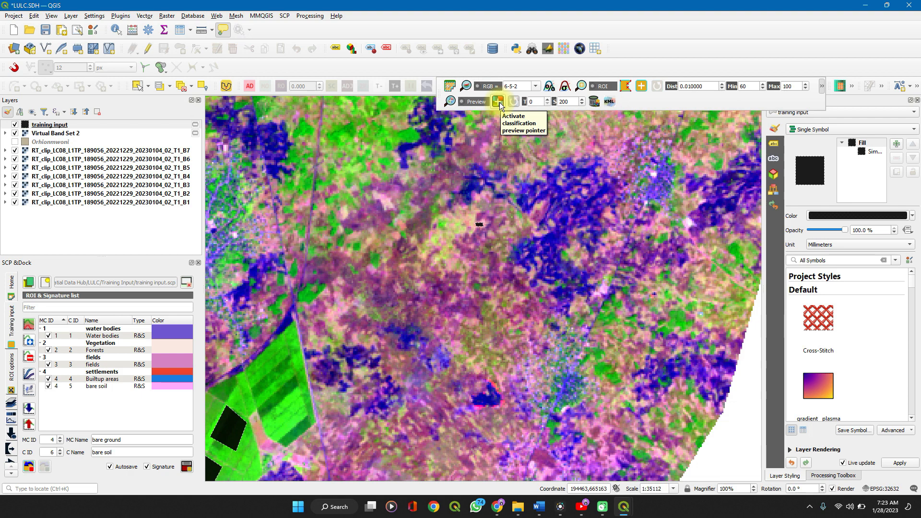
left_click(499, 103)
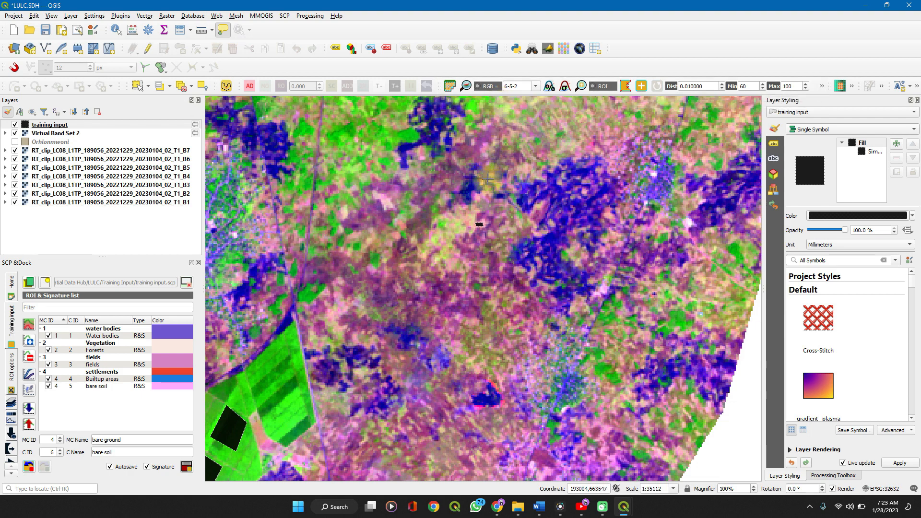
left_click(465, 206)
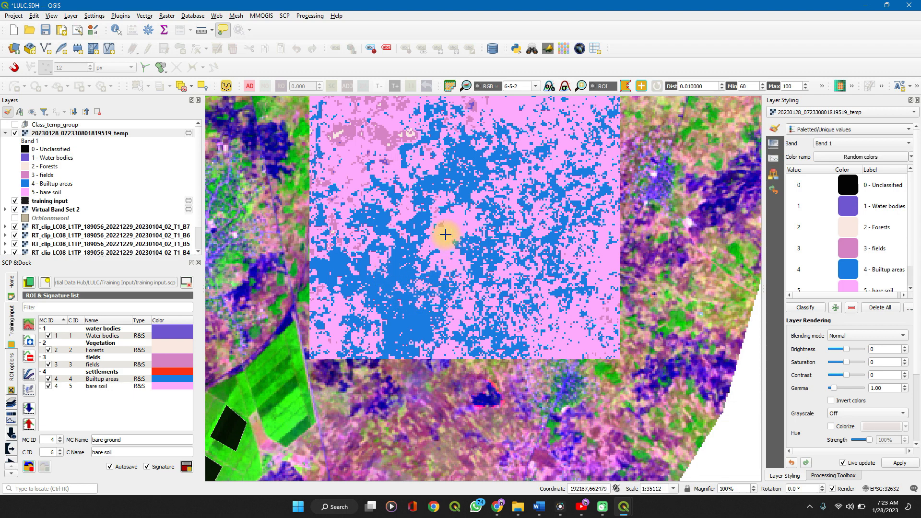
Generate a classification preview over the river along the study area's northern edge and examine the classified pixels along it
scroll(437, 252, "down", 2)
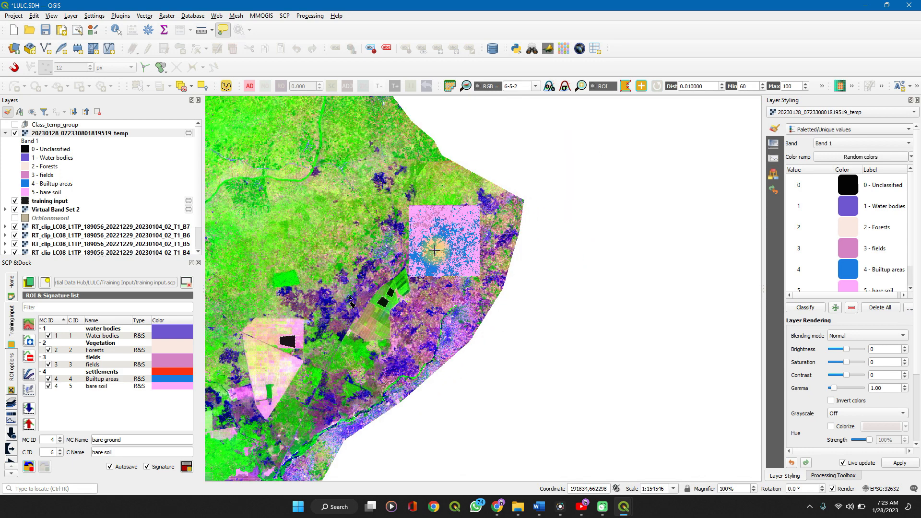
scroll(436, 251, "down", 1)
scroll(434, 250, "down", 1)
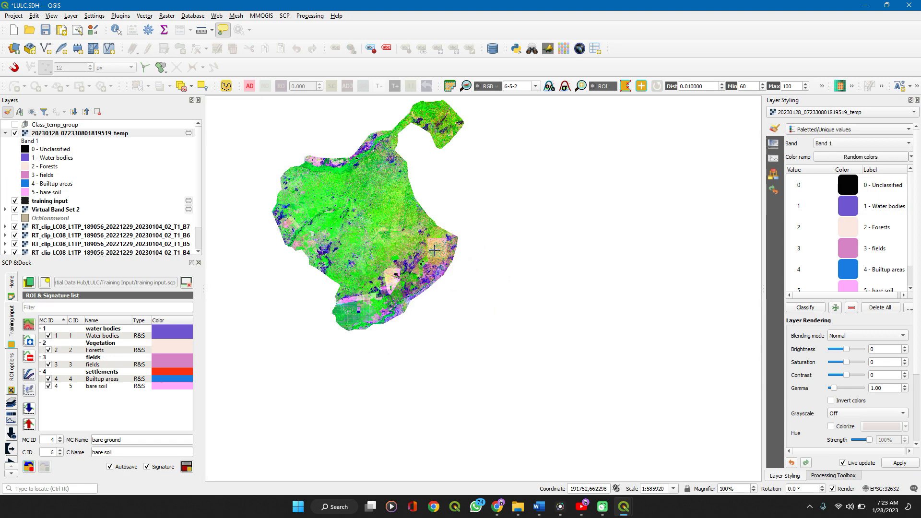
scroll(360, 146, "up", 3)
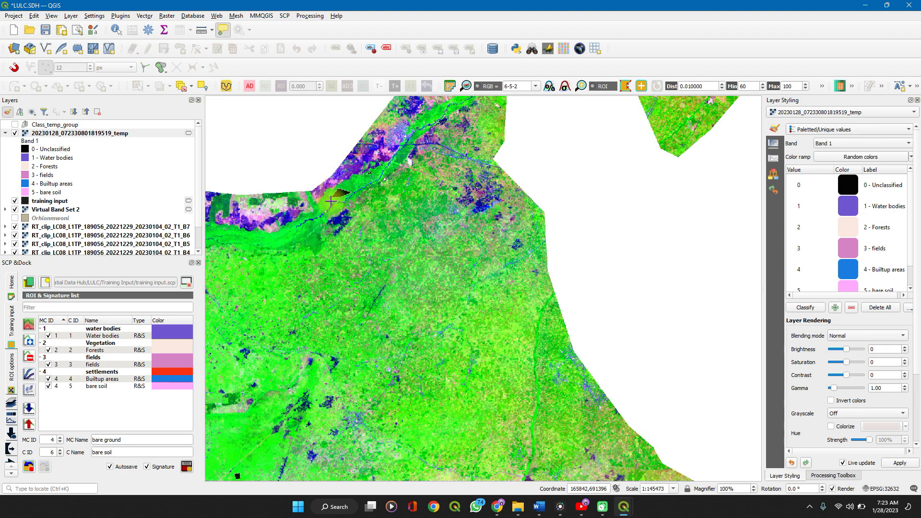
left_click(330, 203)
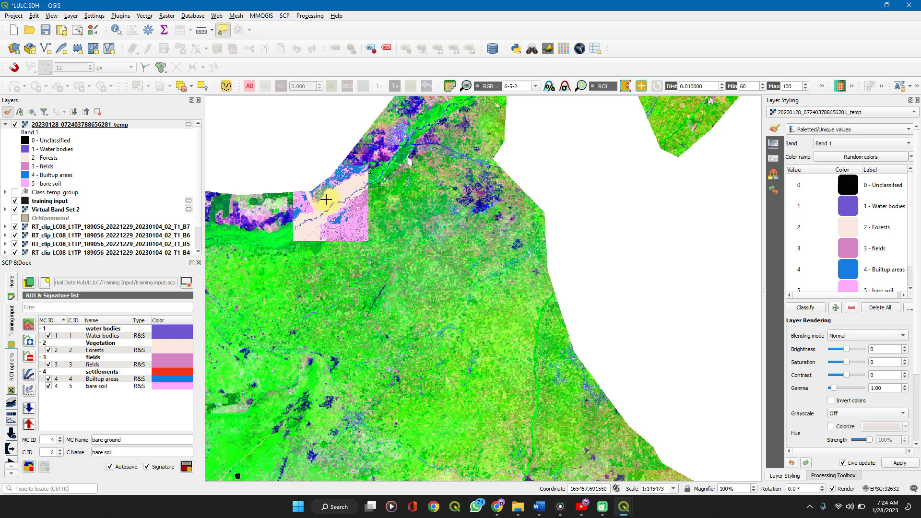
scroll(330, 203, "up", 2)
scroll(326, 199, "up", 2)
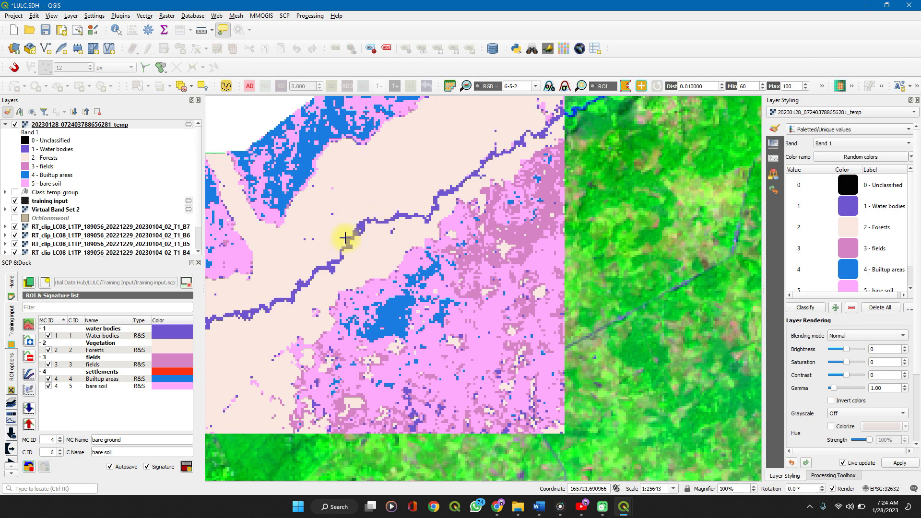
scroll(354, 257, "down", 2)
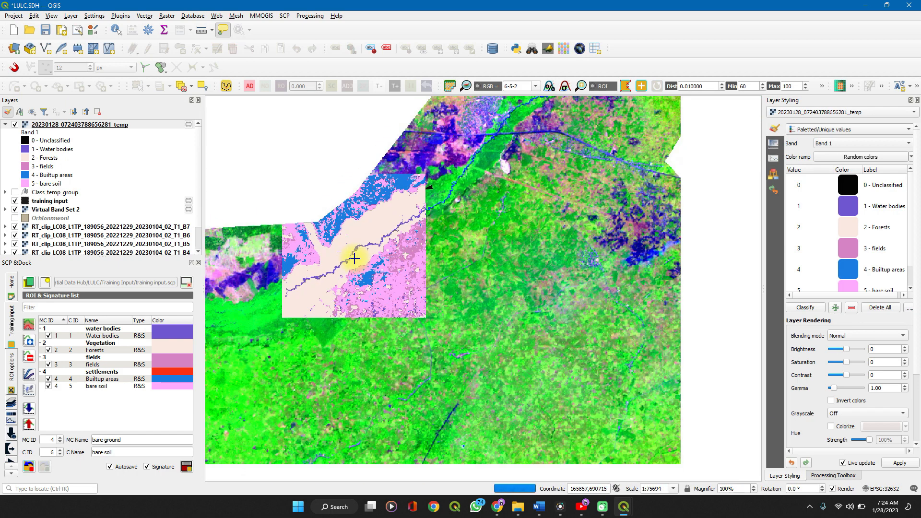
scroll(354, 258, "down", 3)
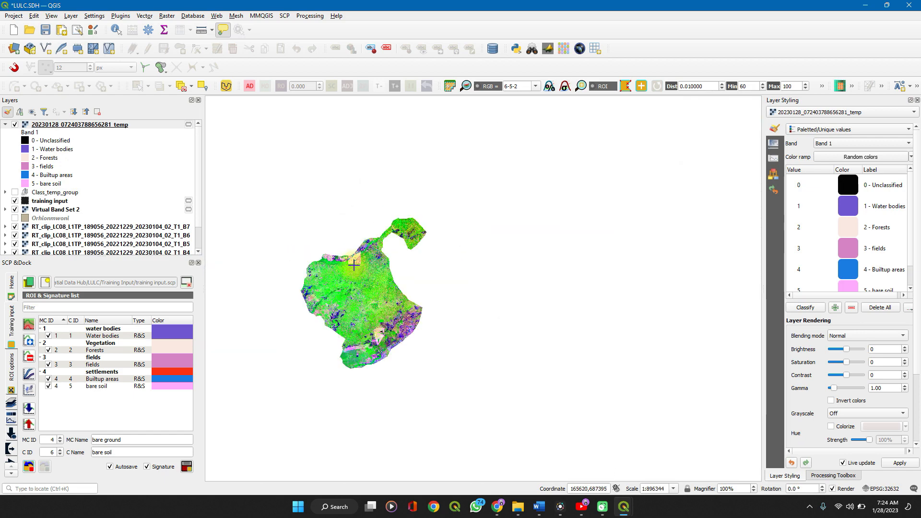
Generate classification previews over the pale triangular fields in the south and the green fields northeast of them
scroll(353, 265, "up", 2)
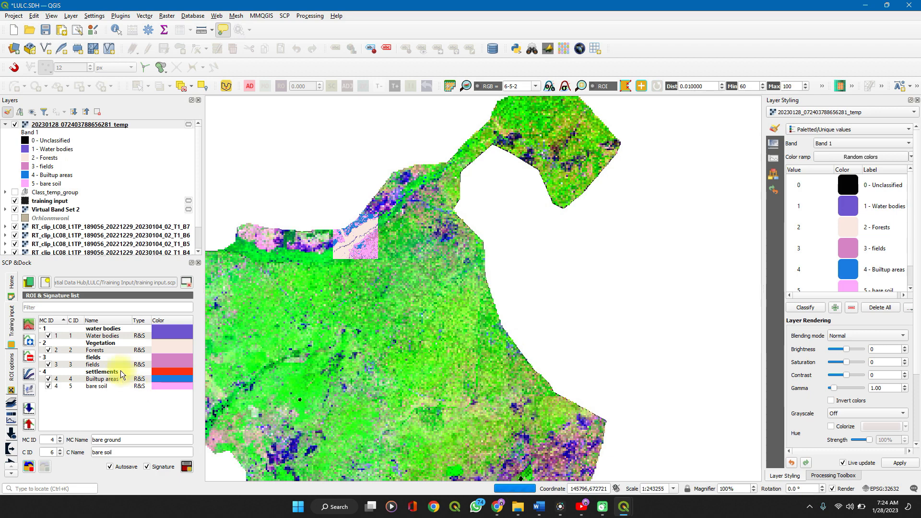
scroll(292, 418, "down", 2)
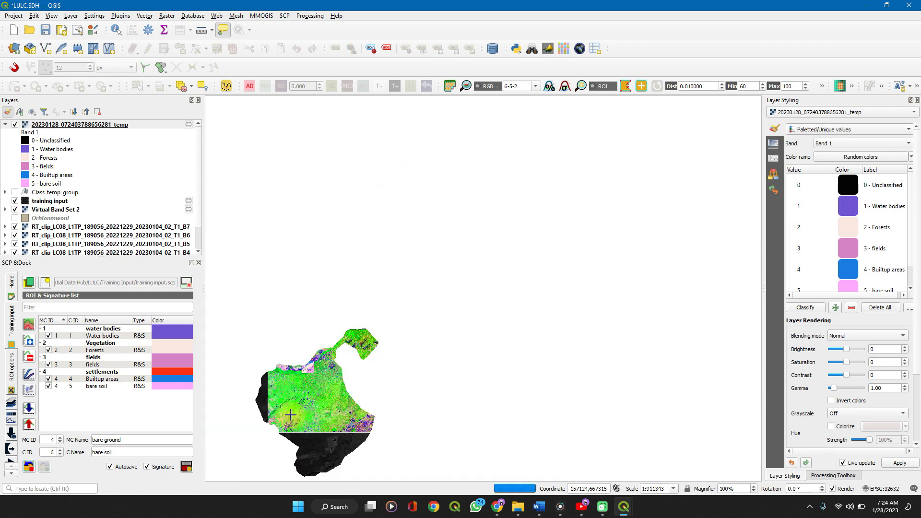
scroll(330, 452, "up", 3)
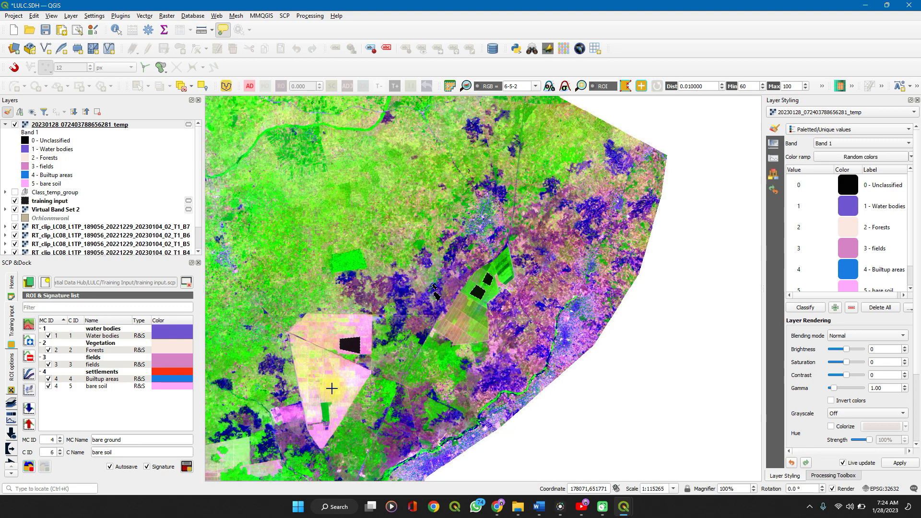
left_click(332, 388)
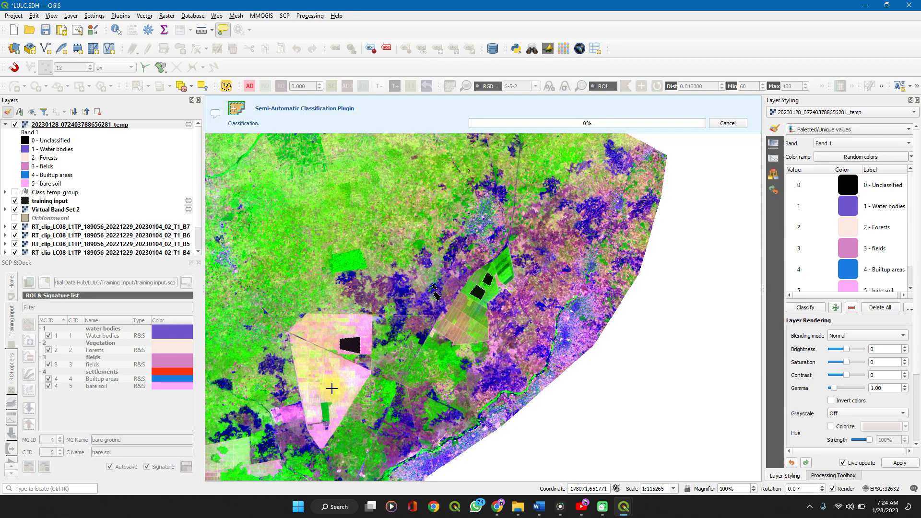
scroll(332, 388, "up", 1)
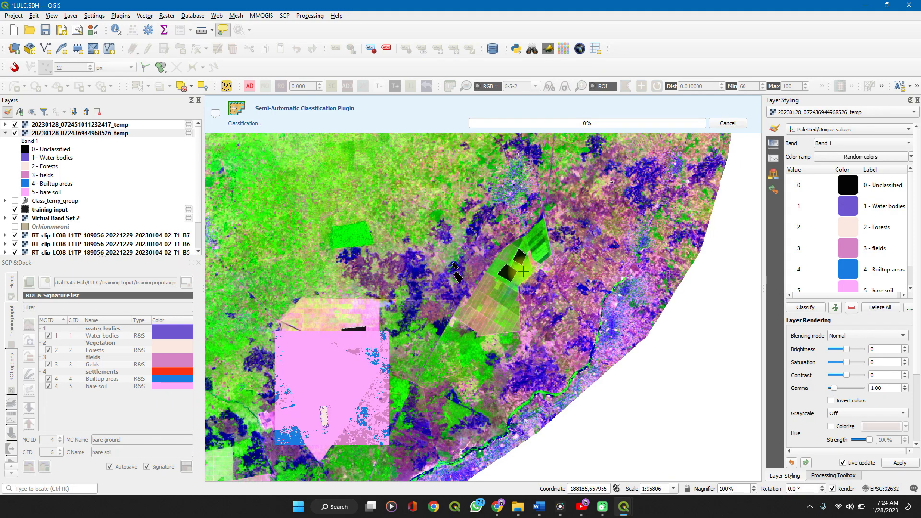
left_click(523, 272)
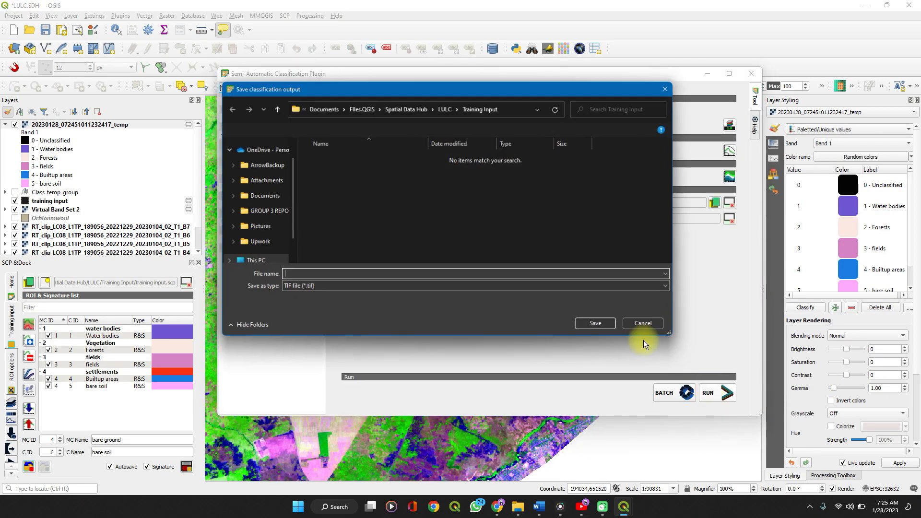
Run the classification, saving its output as the TIF file "spatial data hub" in the LULC folder
left_click(441, 110)
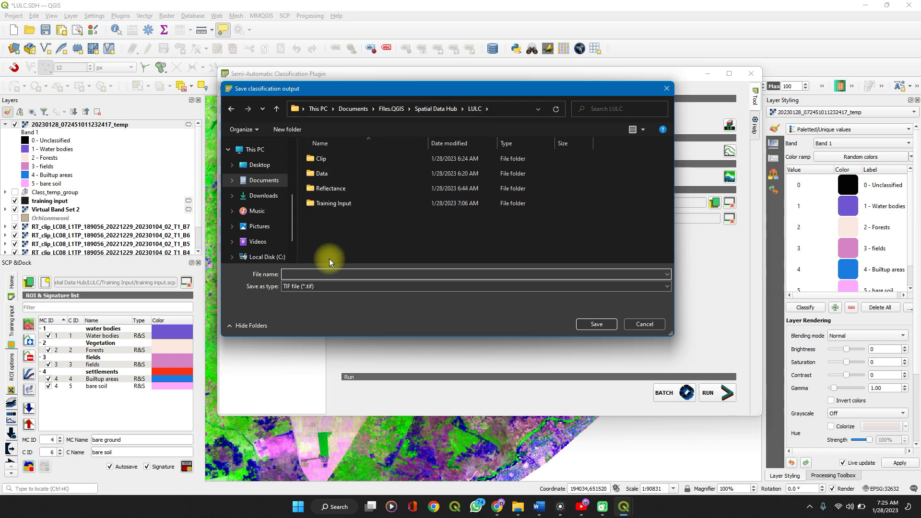
type("spatial data hub")
left_click(611, 324)
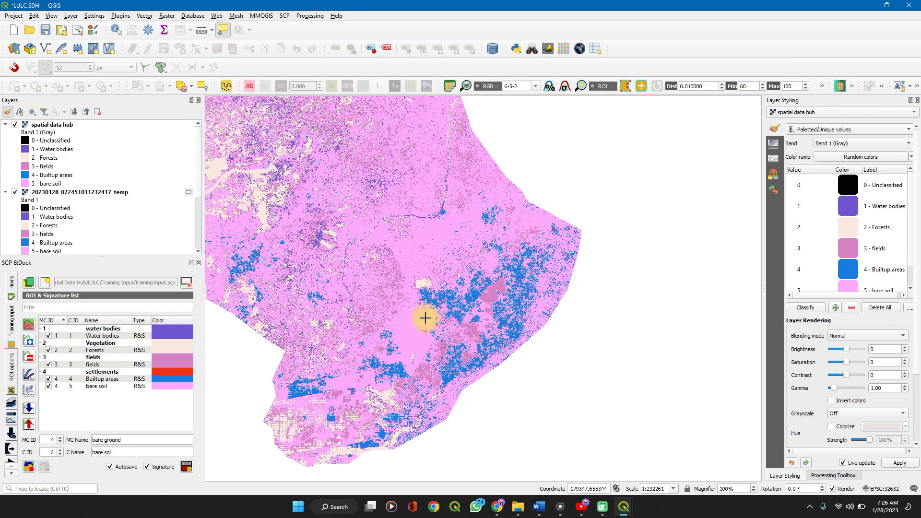
Examine the spatial data hub classification across the whole study area, comparing it with the layer beneath and inspecting the class patterns up close
scroll(425, 318, "down", 3)
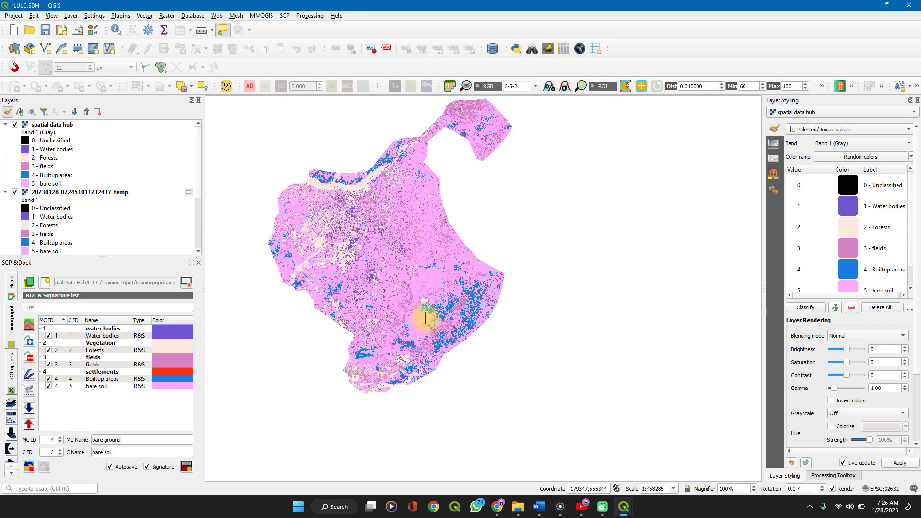
scroll(426, 318, "down", 1)
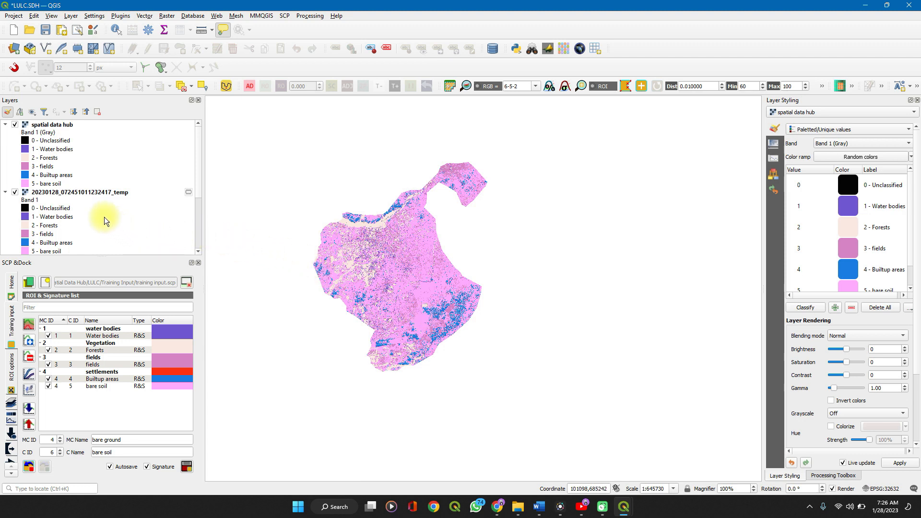
left_click(15, 126)
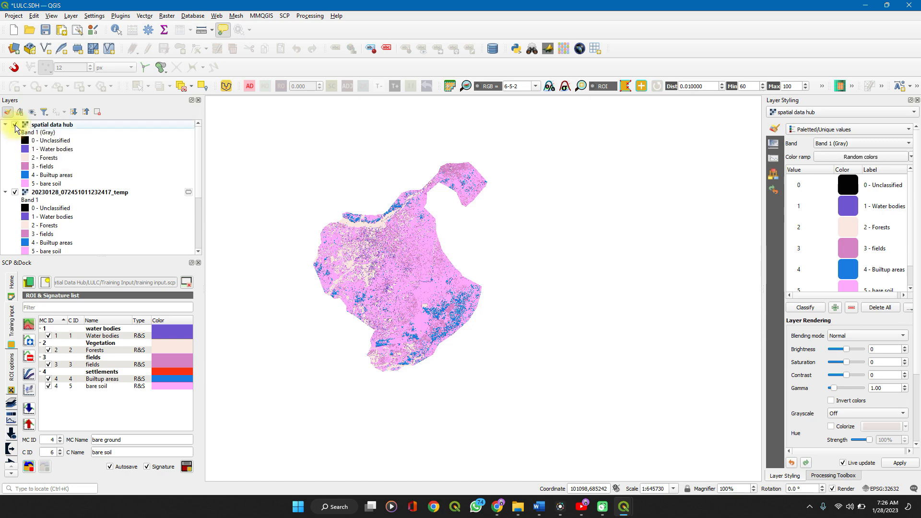
left_click(14, 125)
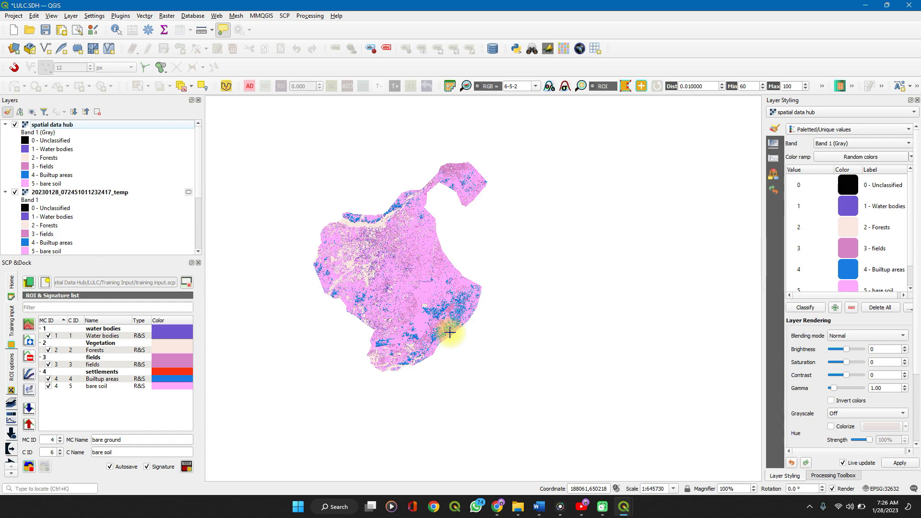
scroll(450, 332, "up", 3)
scroll(449, 333, "down", 3)
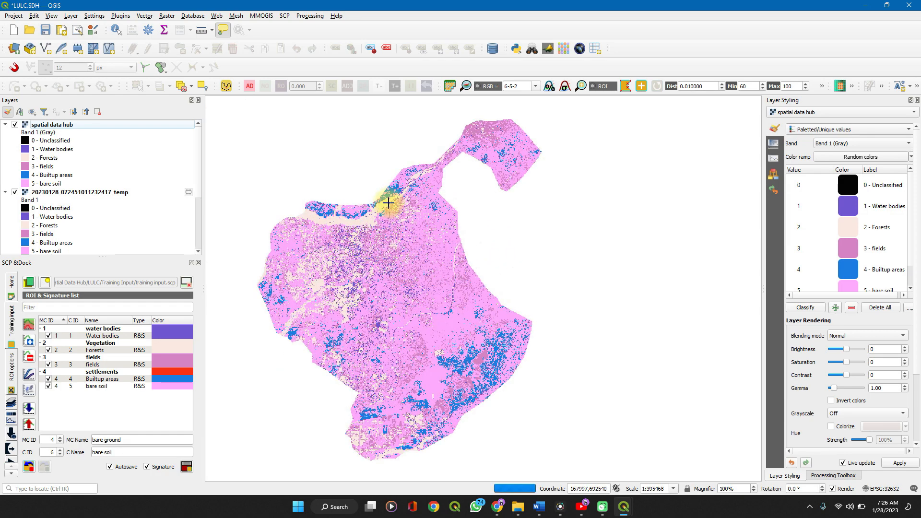
scroll(387, 203, "up", 3)
scroll(388, 203, "down", 1)
scroll(388, 203, "down", 2)
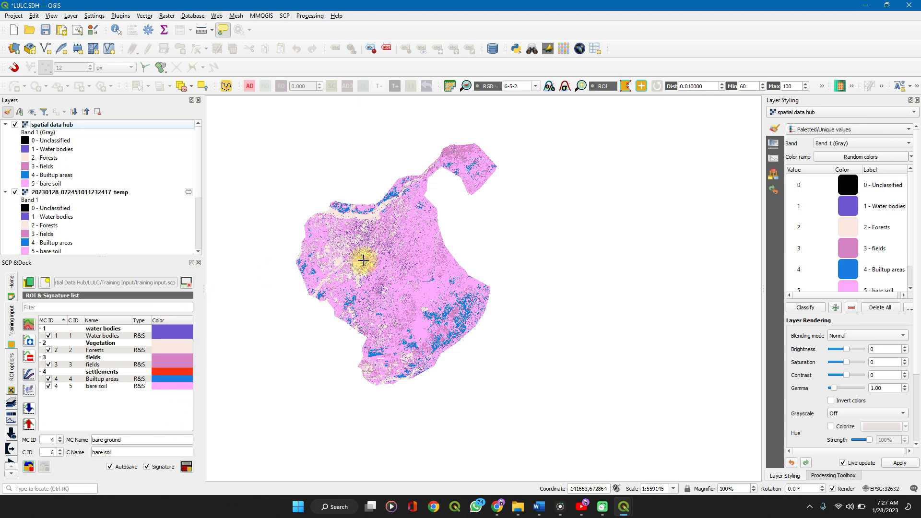
scroll(392, 252, "up", 1)
scroll(393, 253, "up", 1)
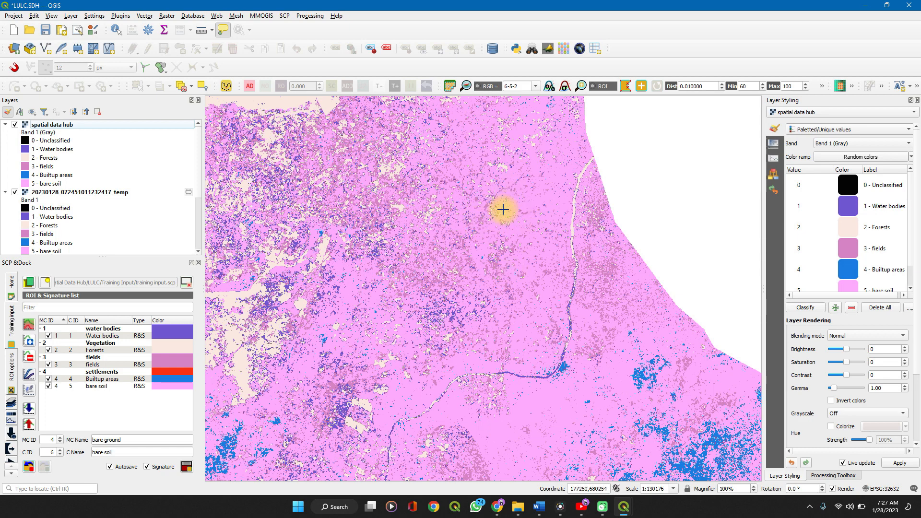
scroll(503, 210, "down", 3)
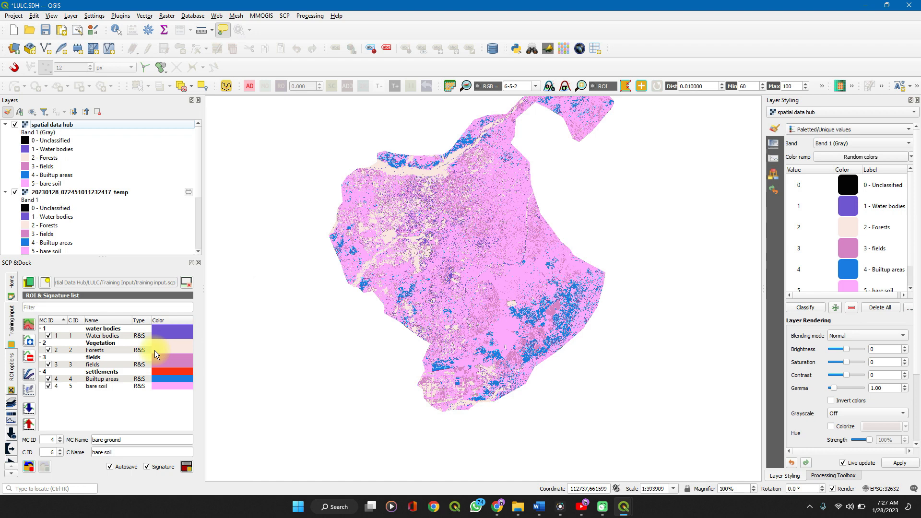
right_click(120, 363)
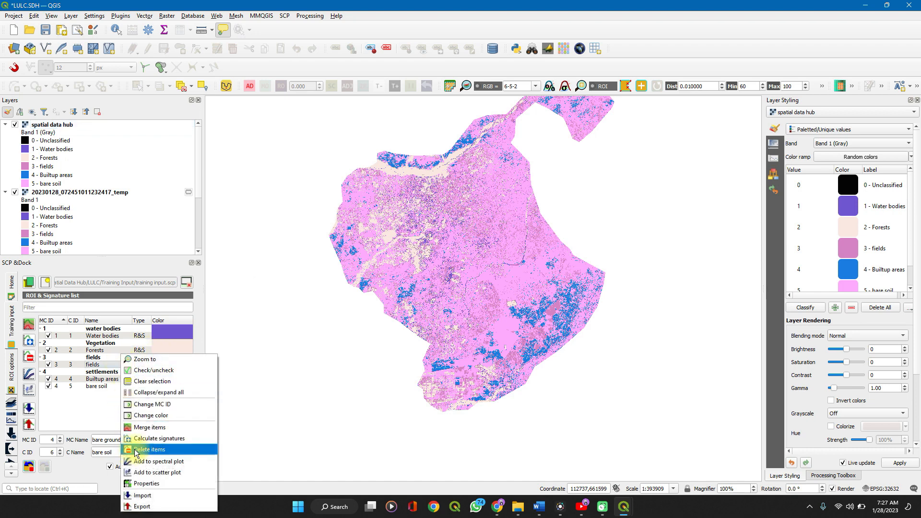
left_click(81, 399)
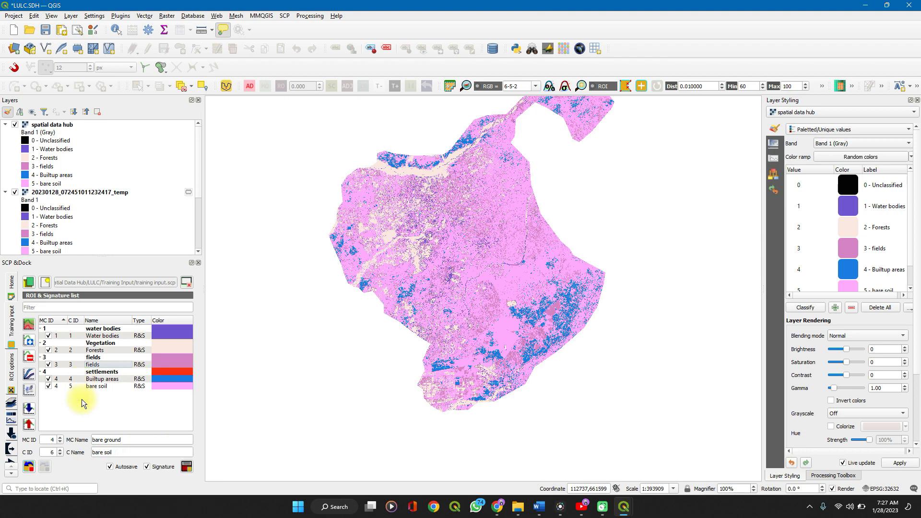
left_click(49, 364)
left_click(49, 365)
Create a new print layout titled "spatial"
left_click(77, 30)
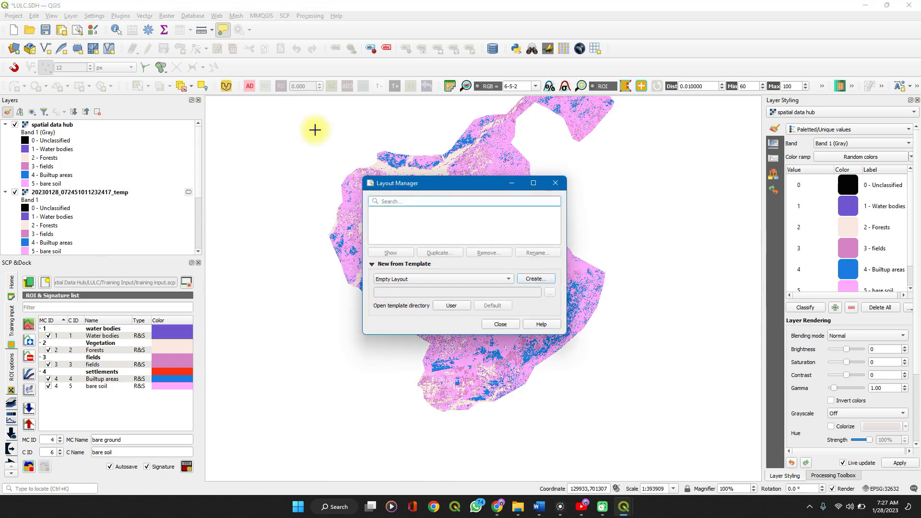
left_click(563, 188)
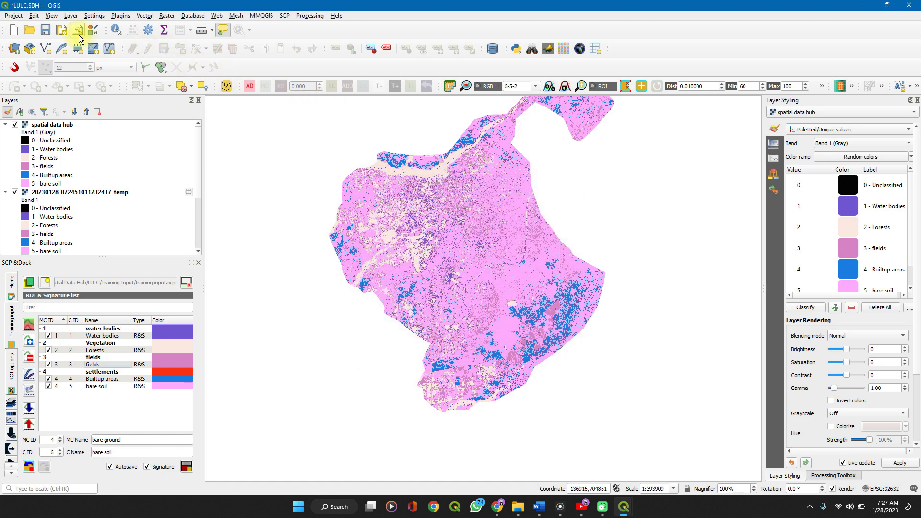
left_click(61, 30)
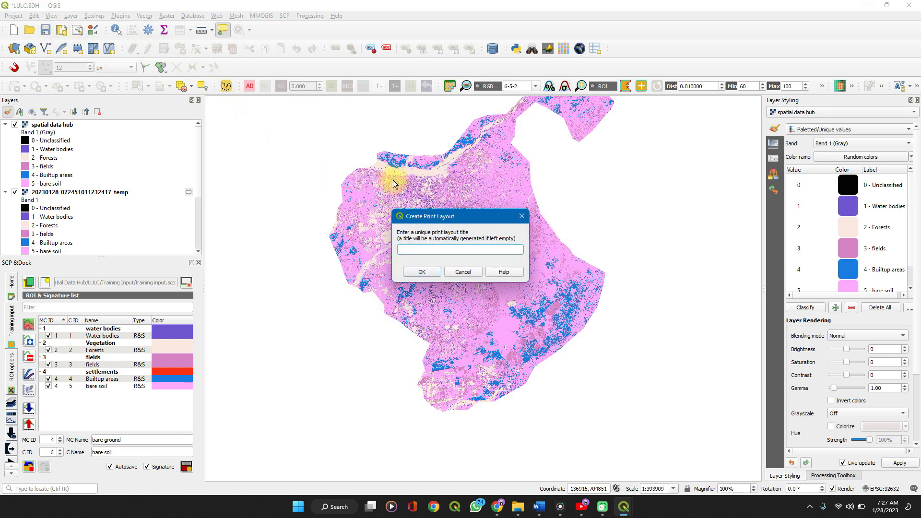
type("spatial")
left_click(416, 275)
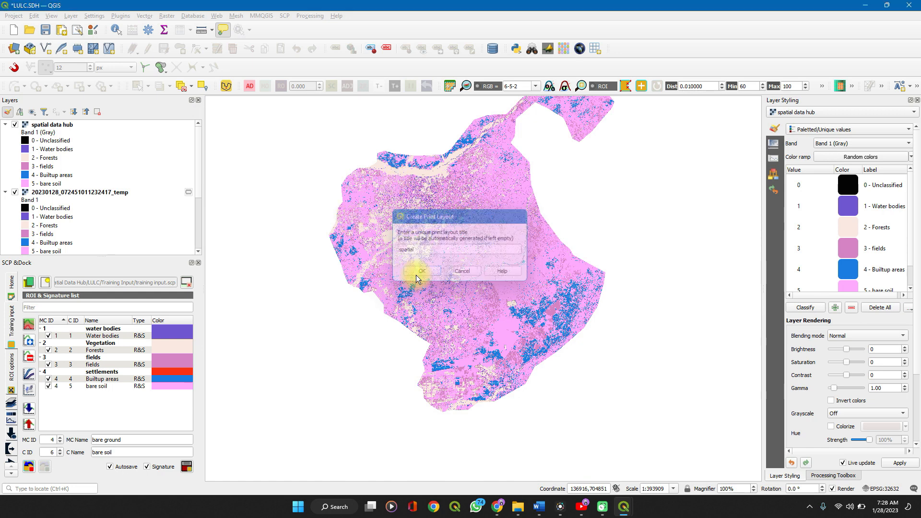